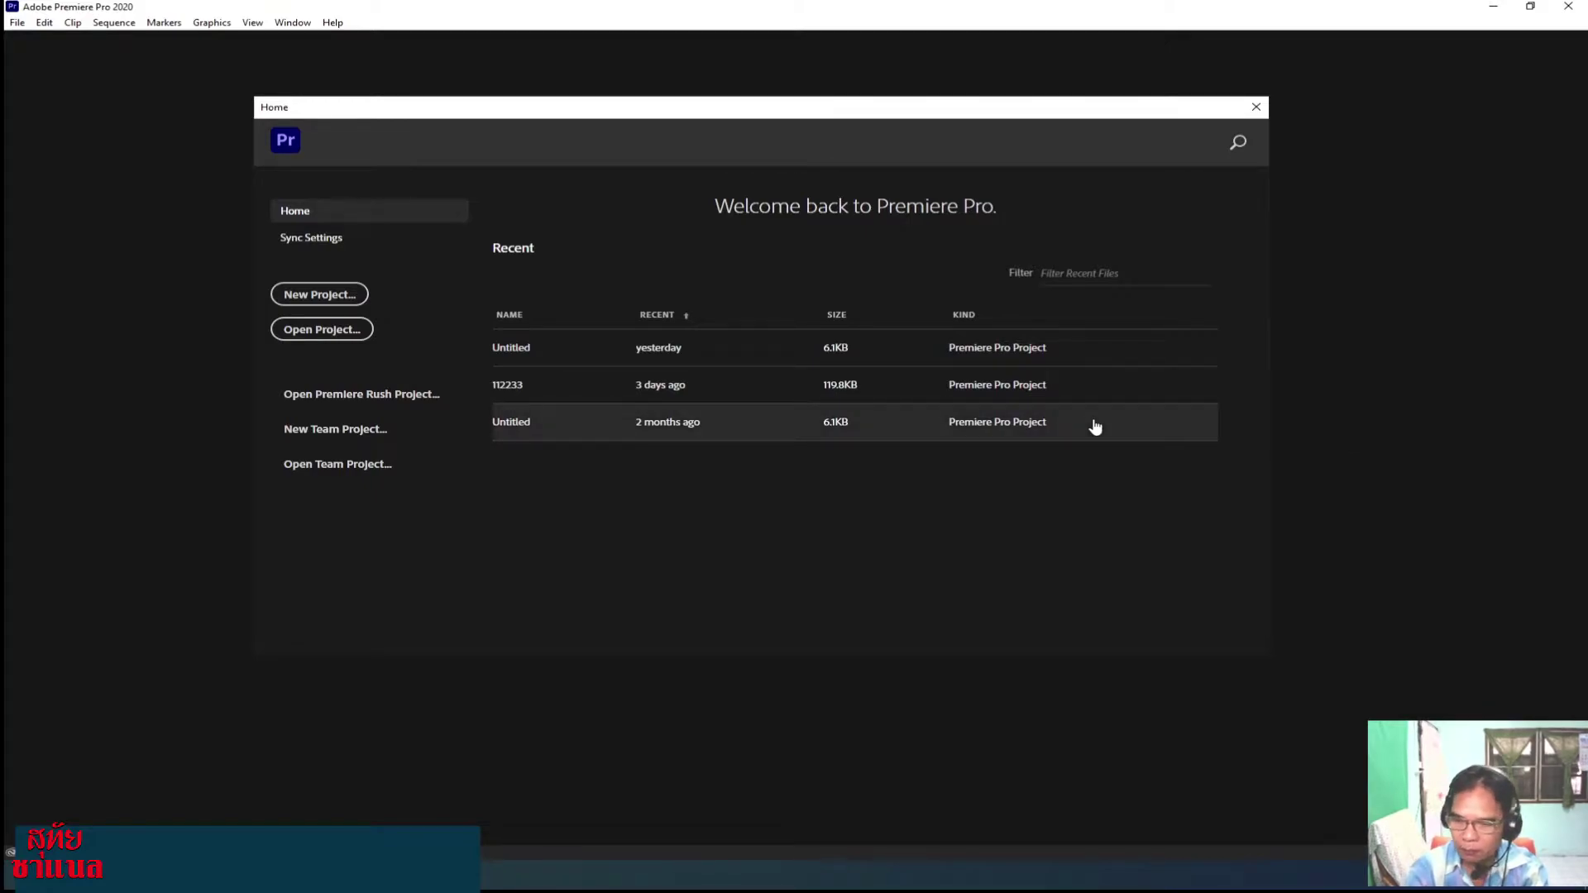
Create a new project, replacing the Untitled name with a Thai project name.
{"action": "left_click", "coordinate": [331, 300]}
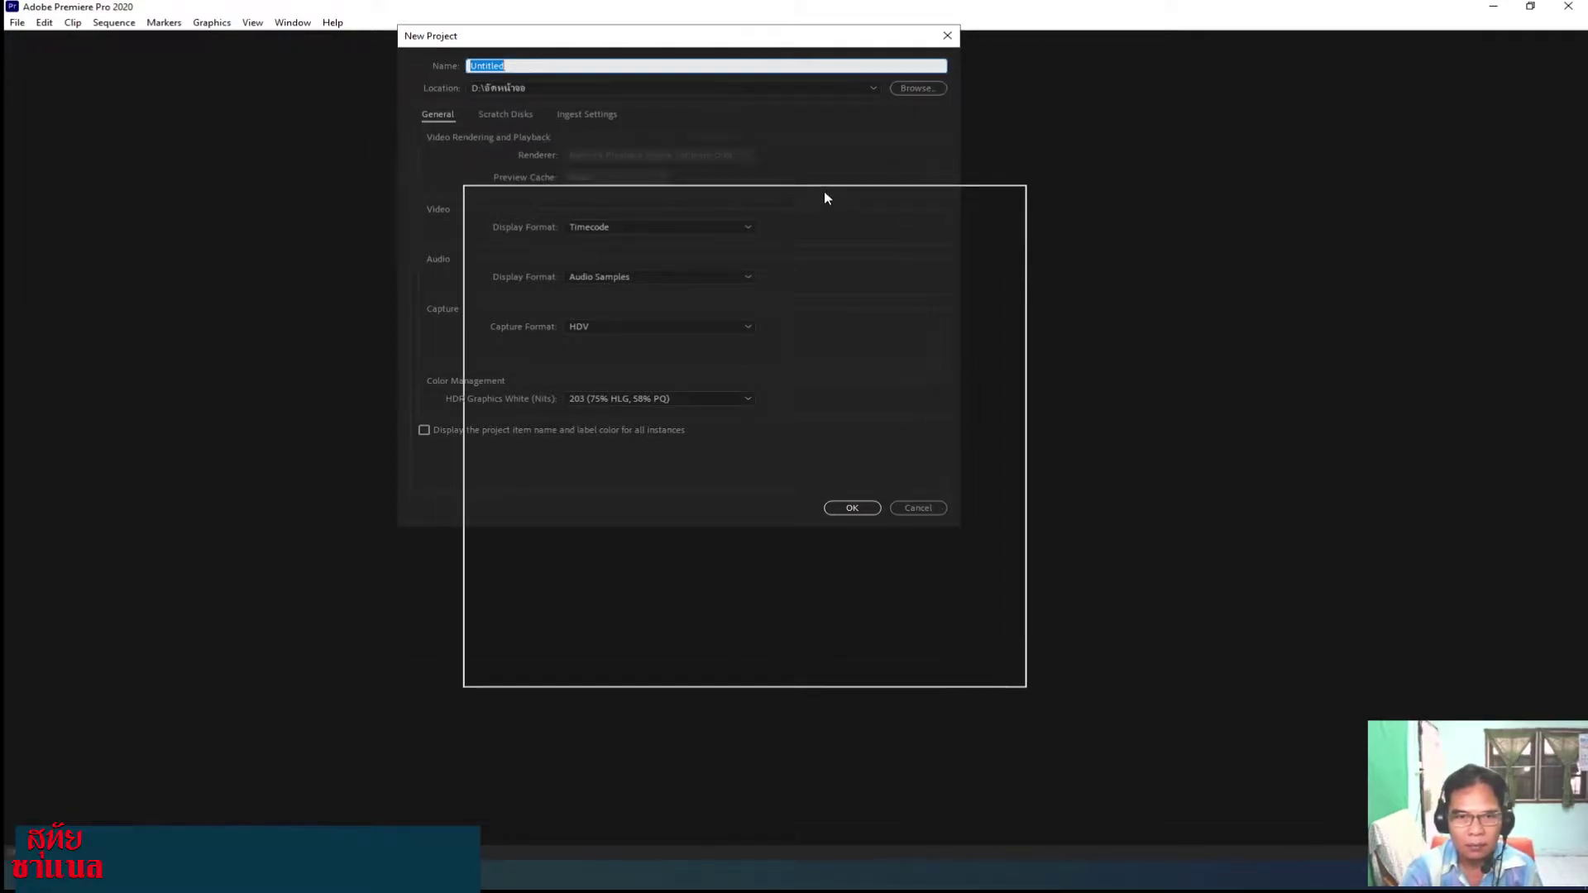
{"action": "left_click_drag", "start_coordinate": [825, 198], "coordinate": [825, 199]}
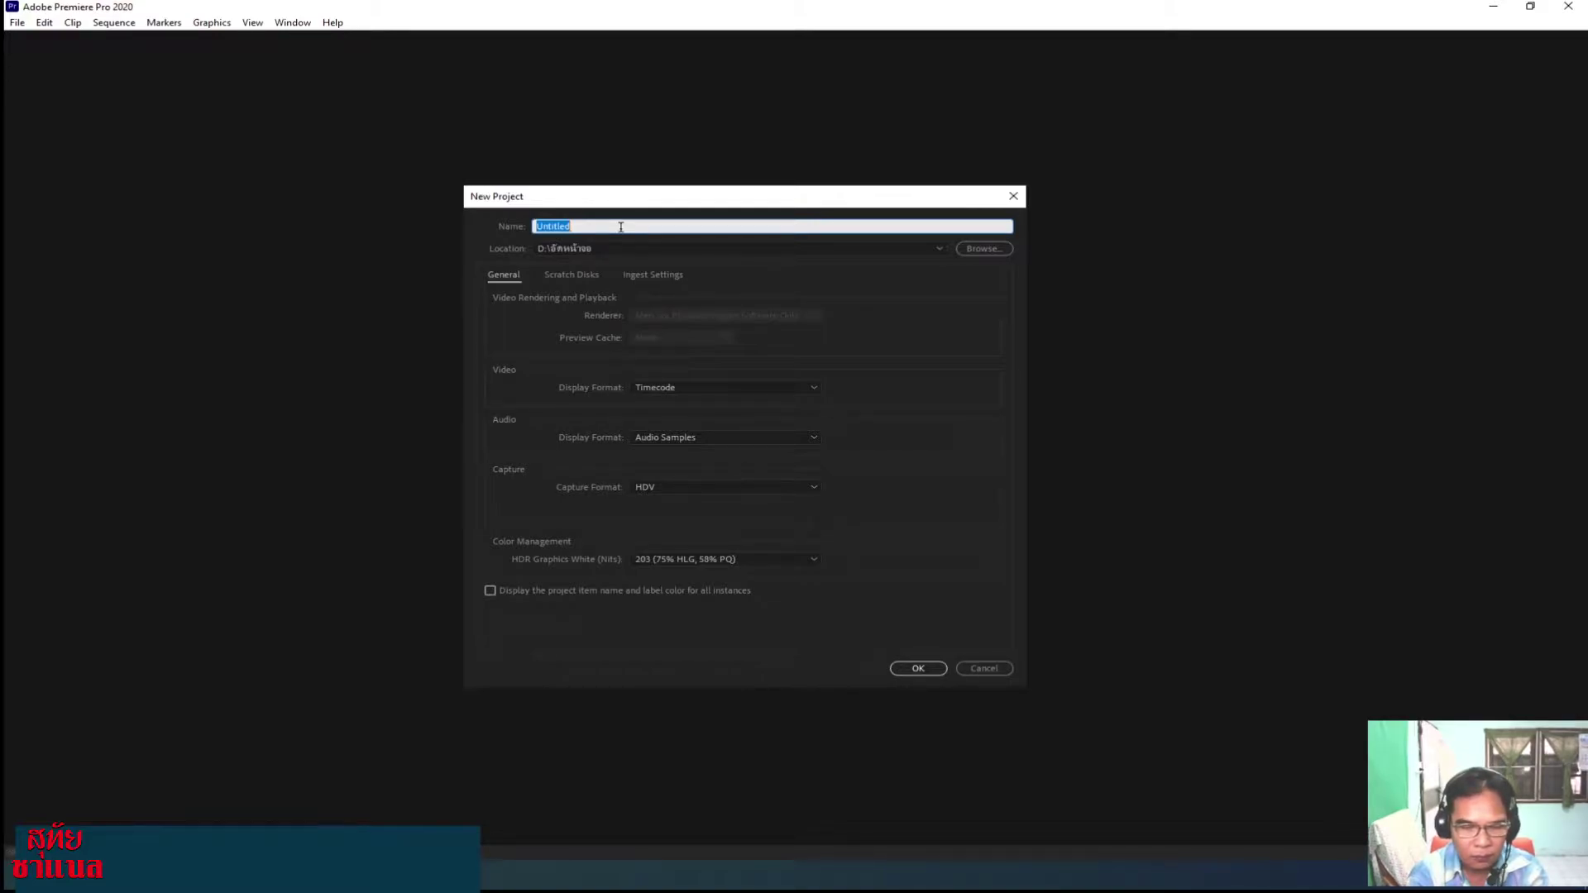
{"action": "type", "text": "อุไน"}
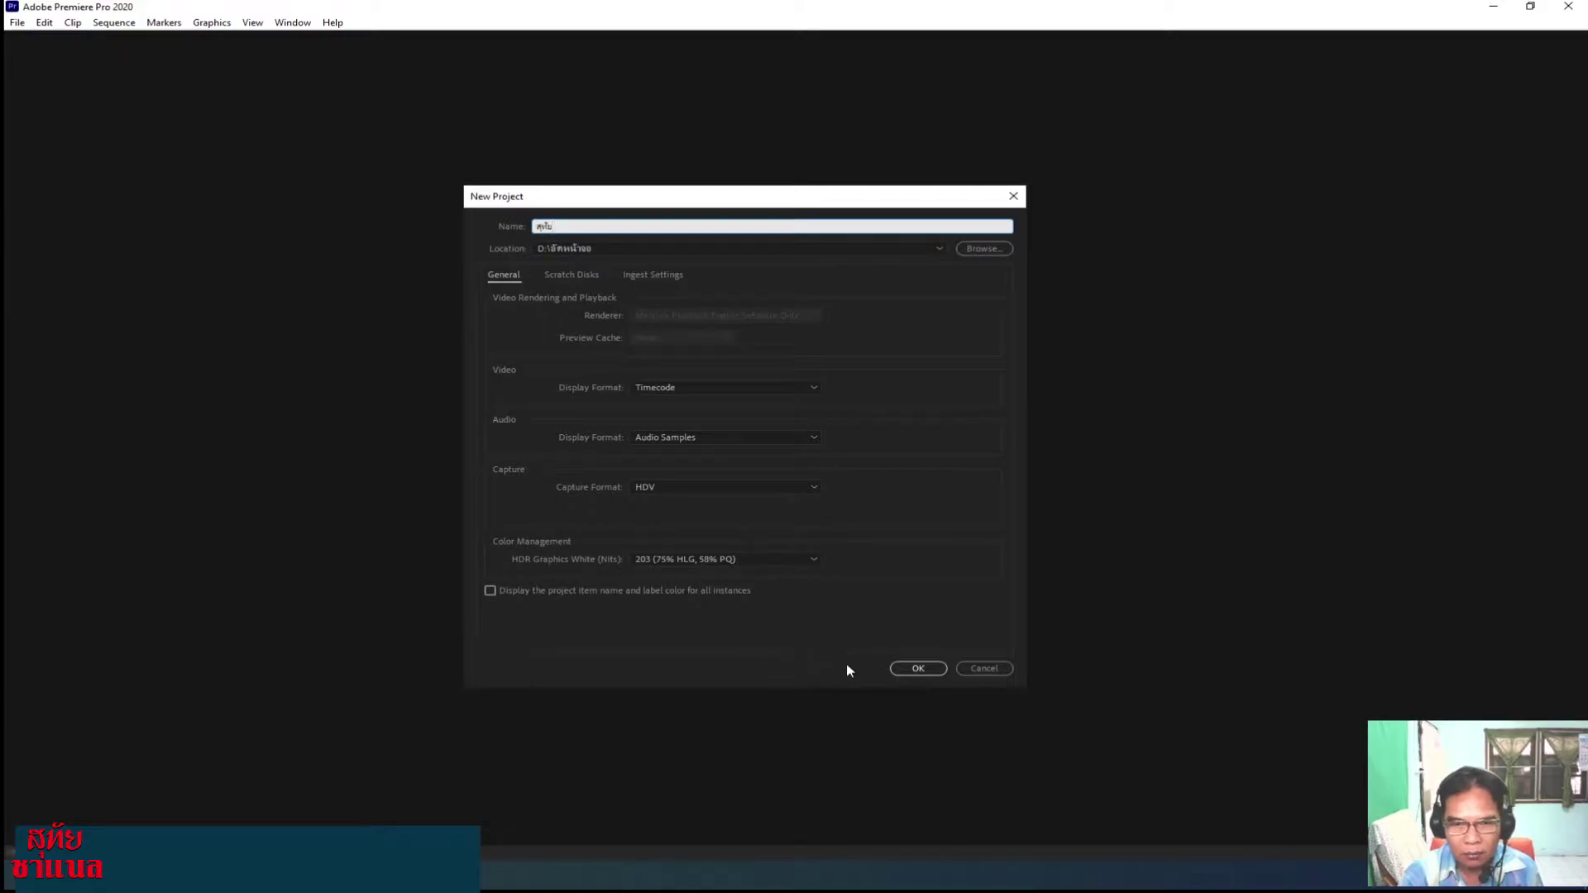
{"action": "left_click", "coordinate": [916, 667]}
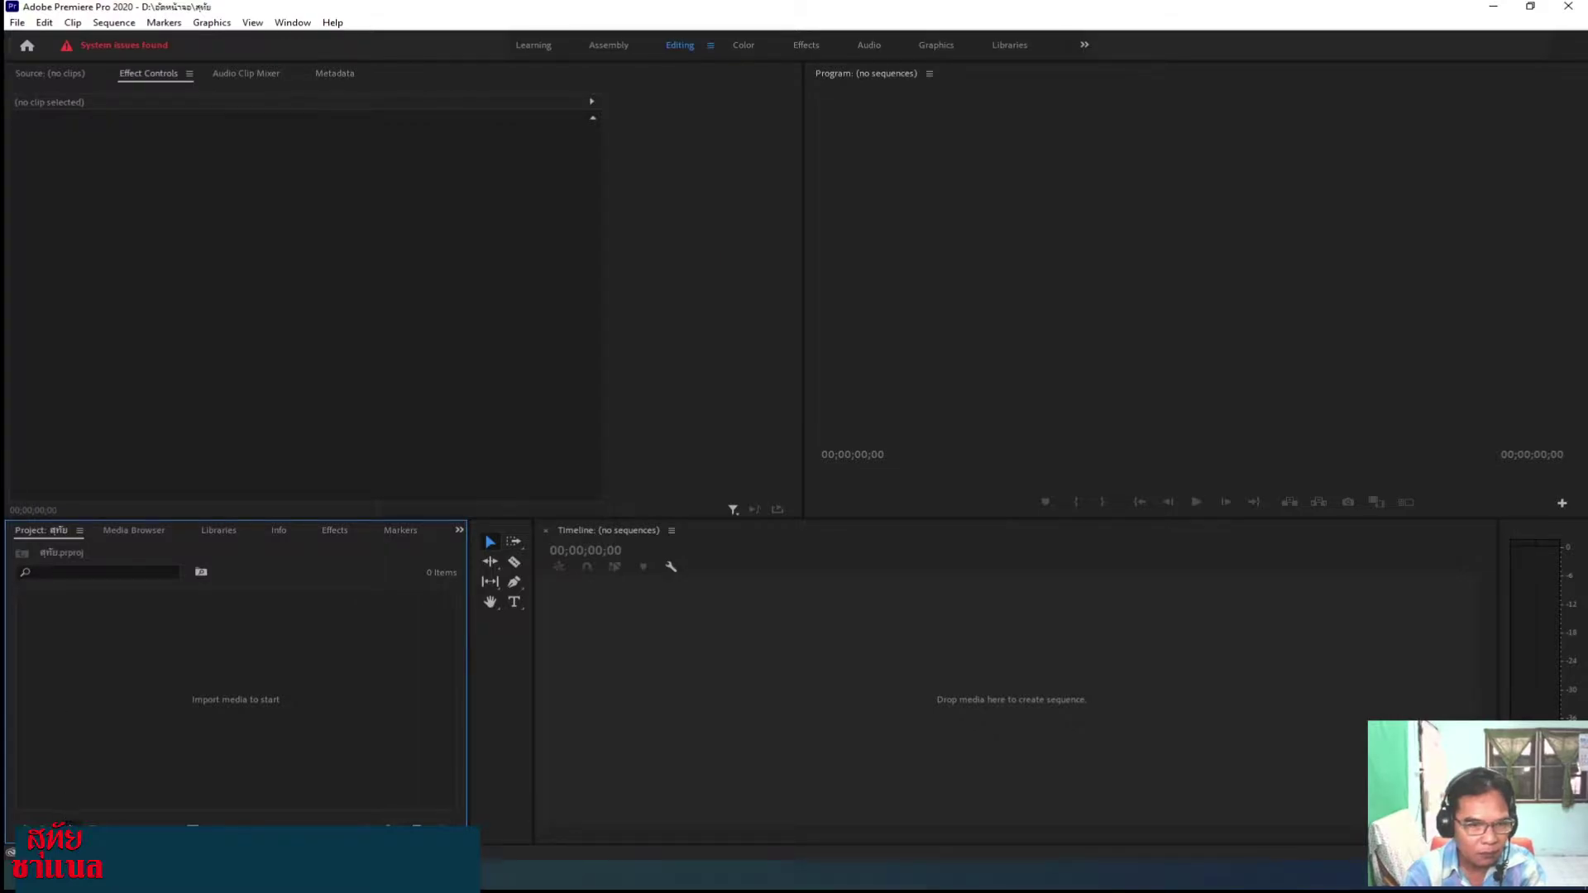
Bring up the File > New submenu for the empty project.
{"action": "left_click", "coordinate": [18, 23]}
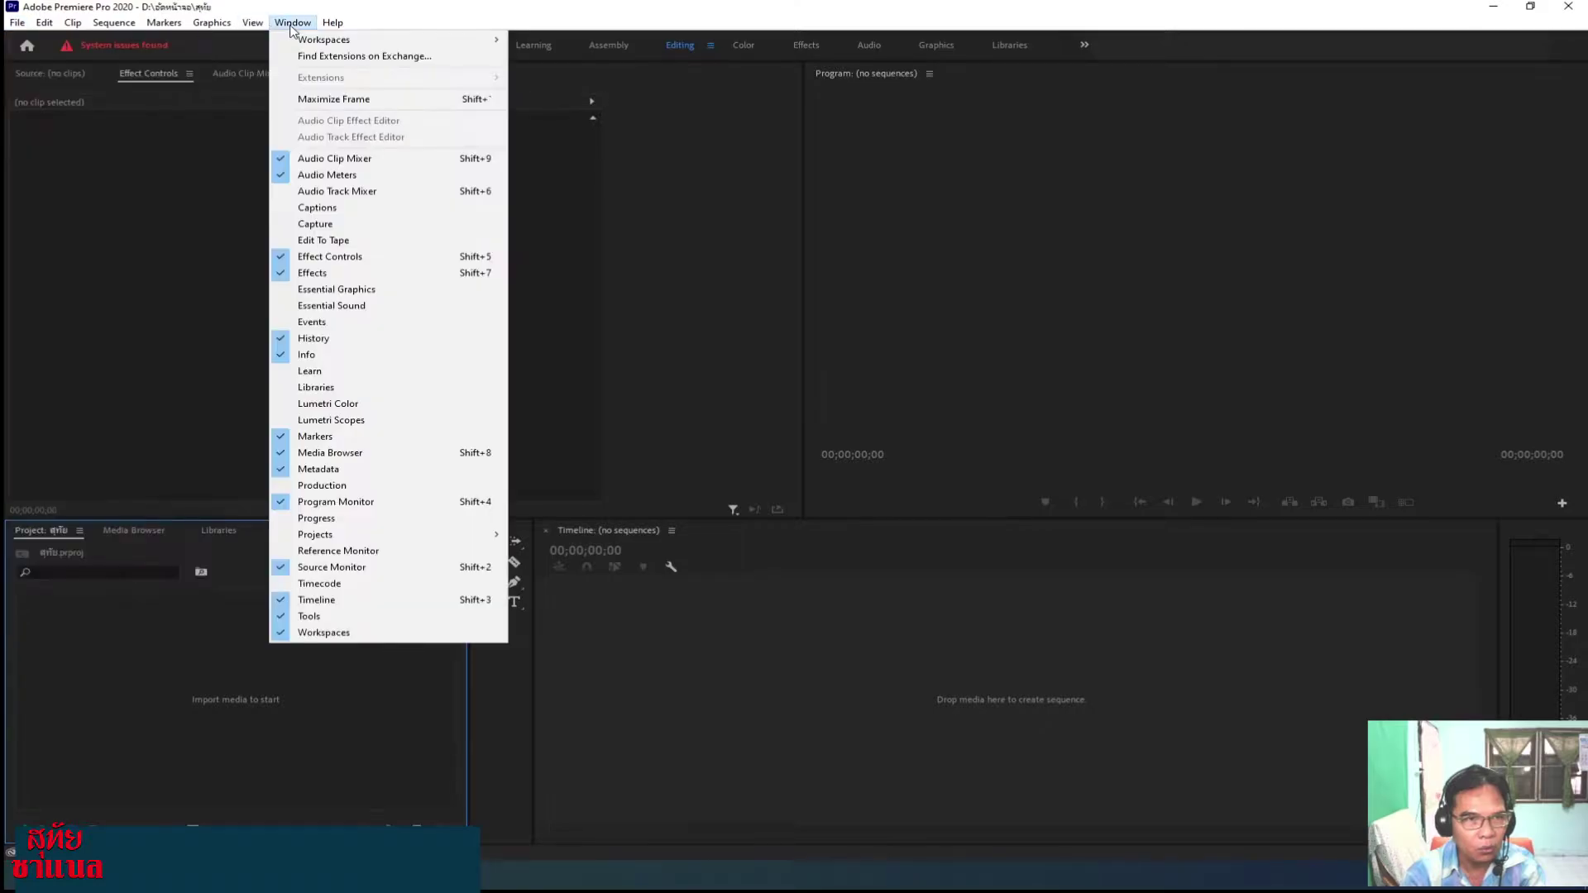
{"action": "mouse_move", "coordinate": [74, 37]}
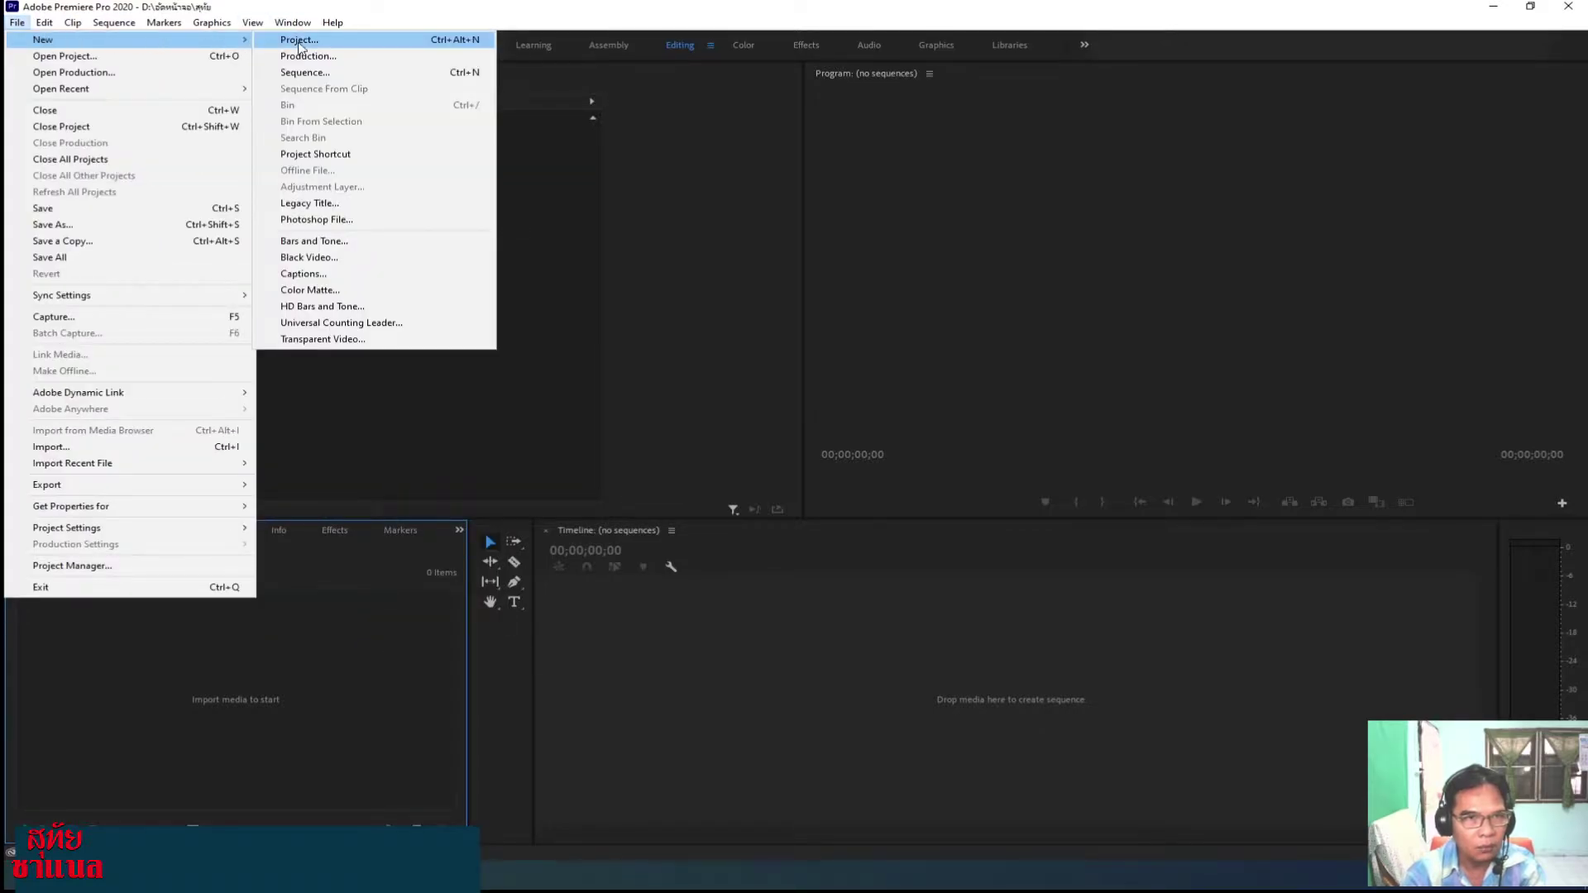
Start a new sequence with the AVCHD 1080p60 preset and type a new sequence name.
{"action": "left_click", "coordinate": [315, 80]}
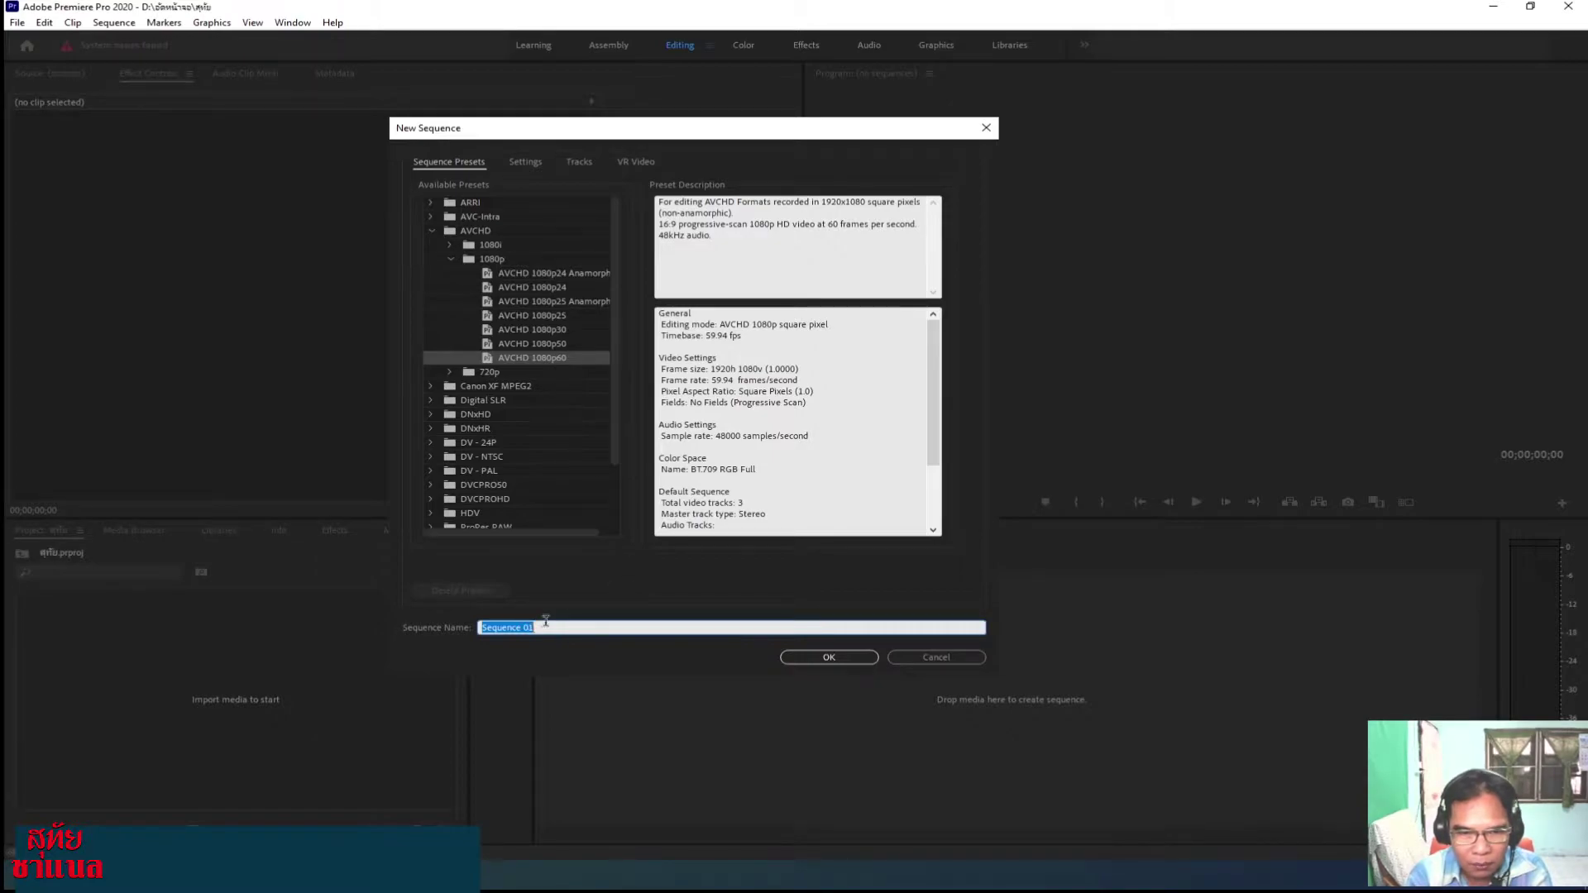
{"action": "type", "text": "0"}
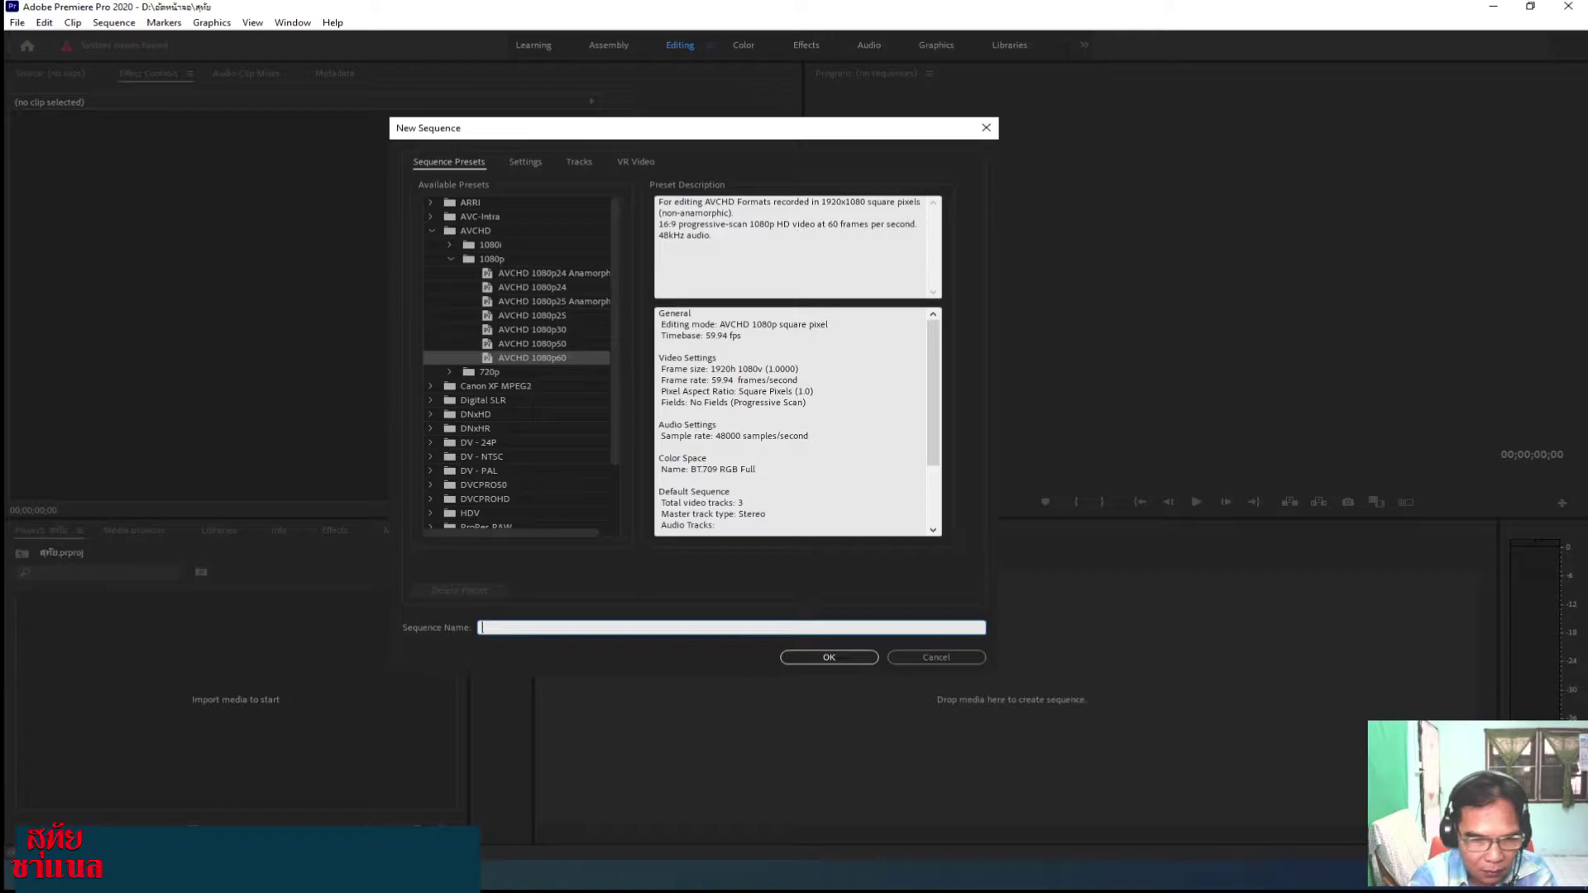
{"action": "type", "text": "suthi"}
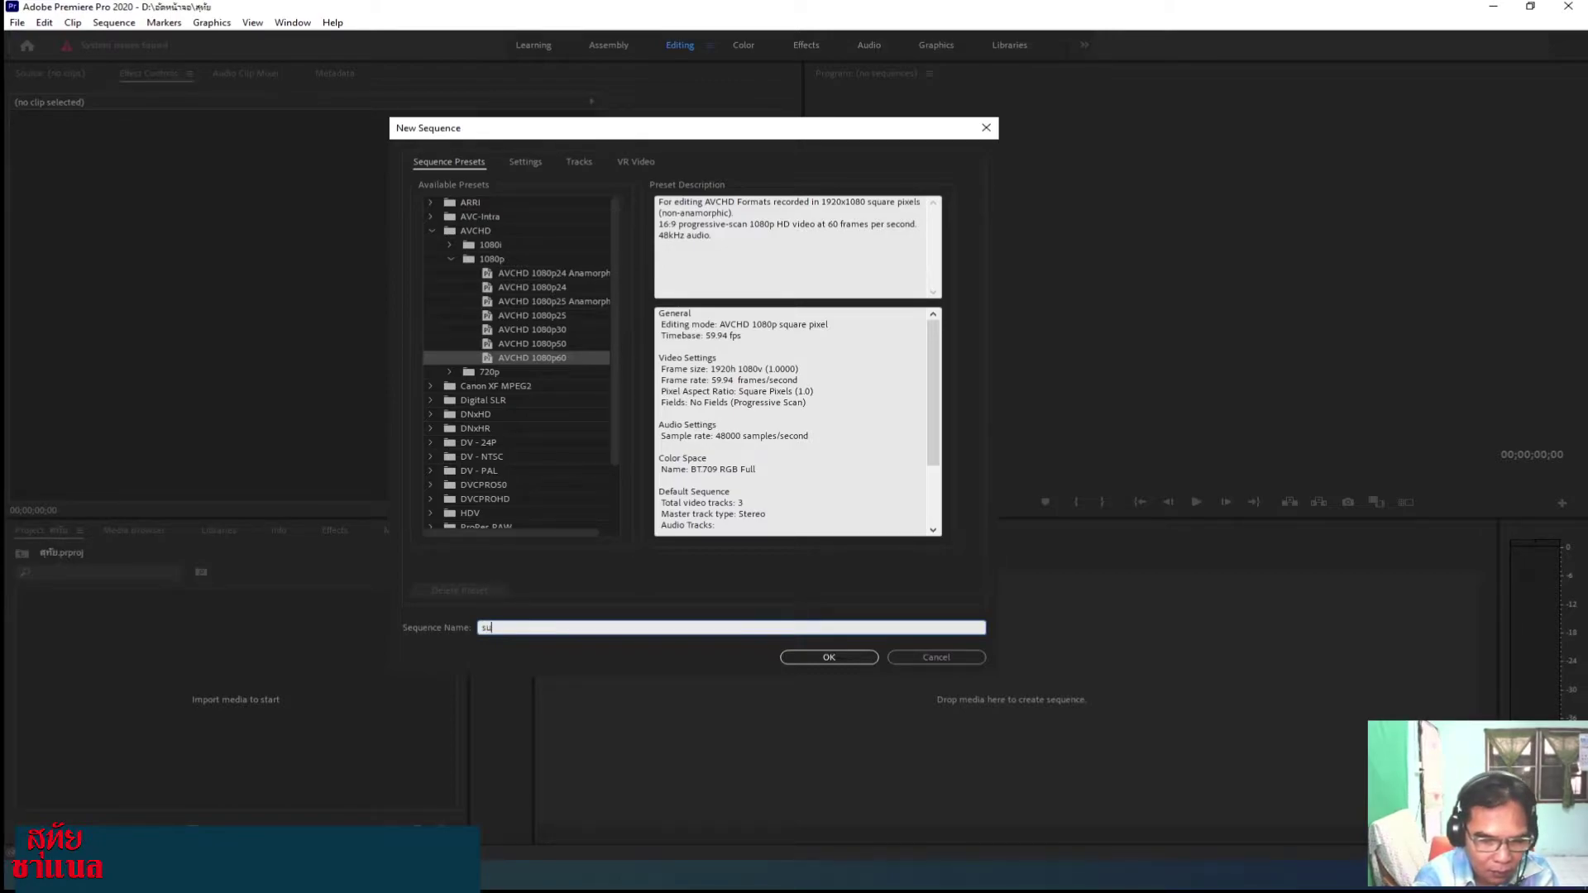
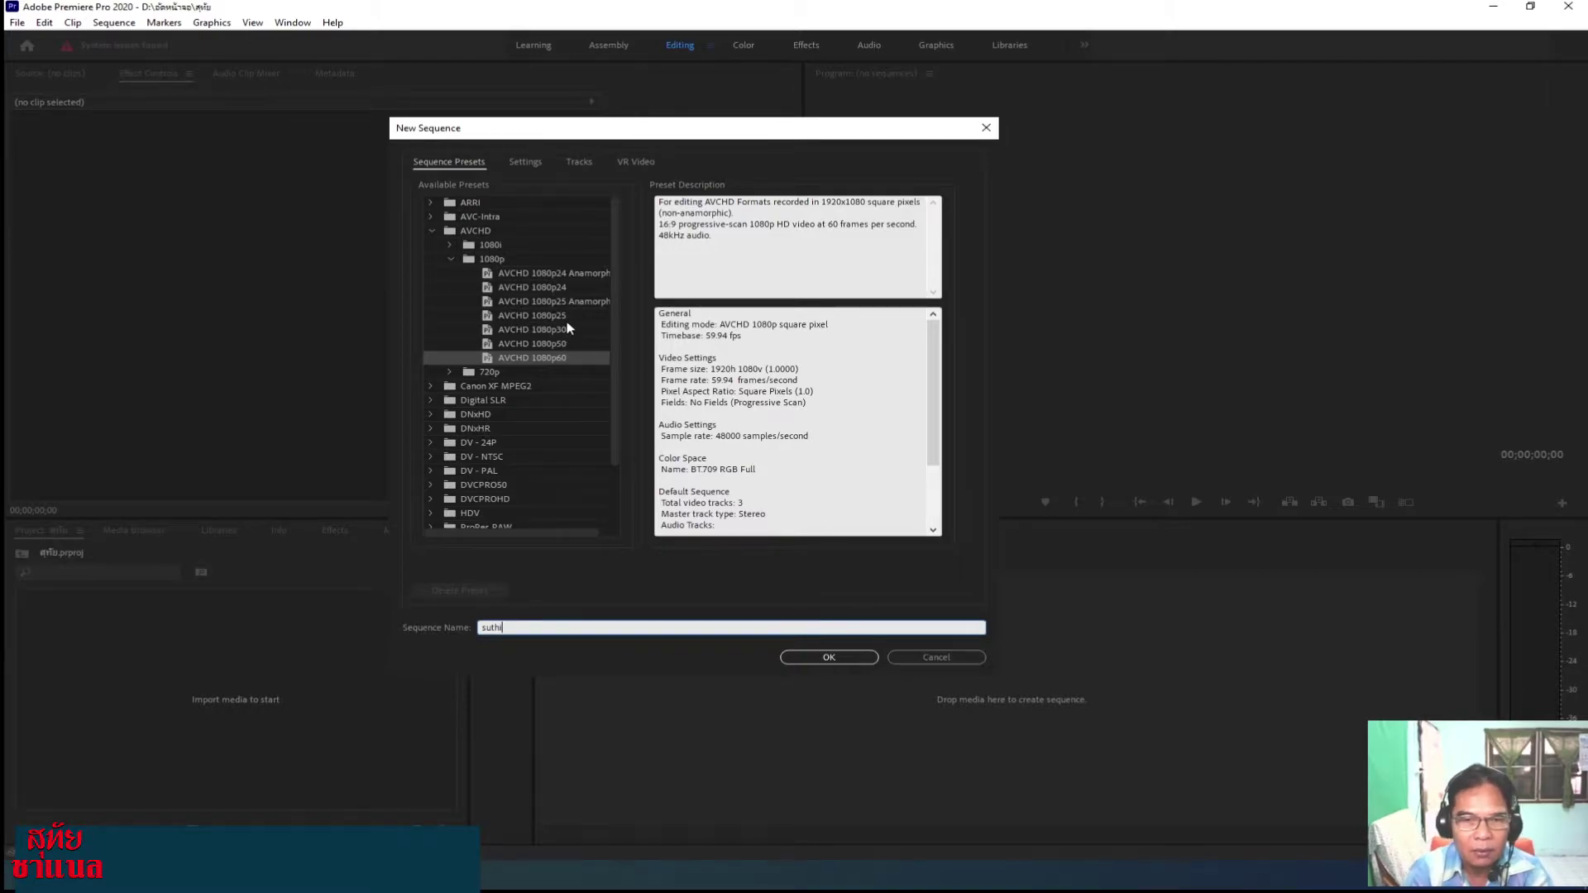
Create the sequence from the AVCHD 1080p60 preset and show the Project panel contents.
{"action": "left_click", "coordinate": [560, 315]}
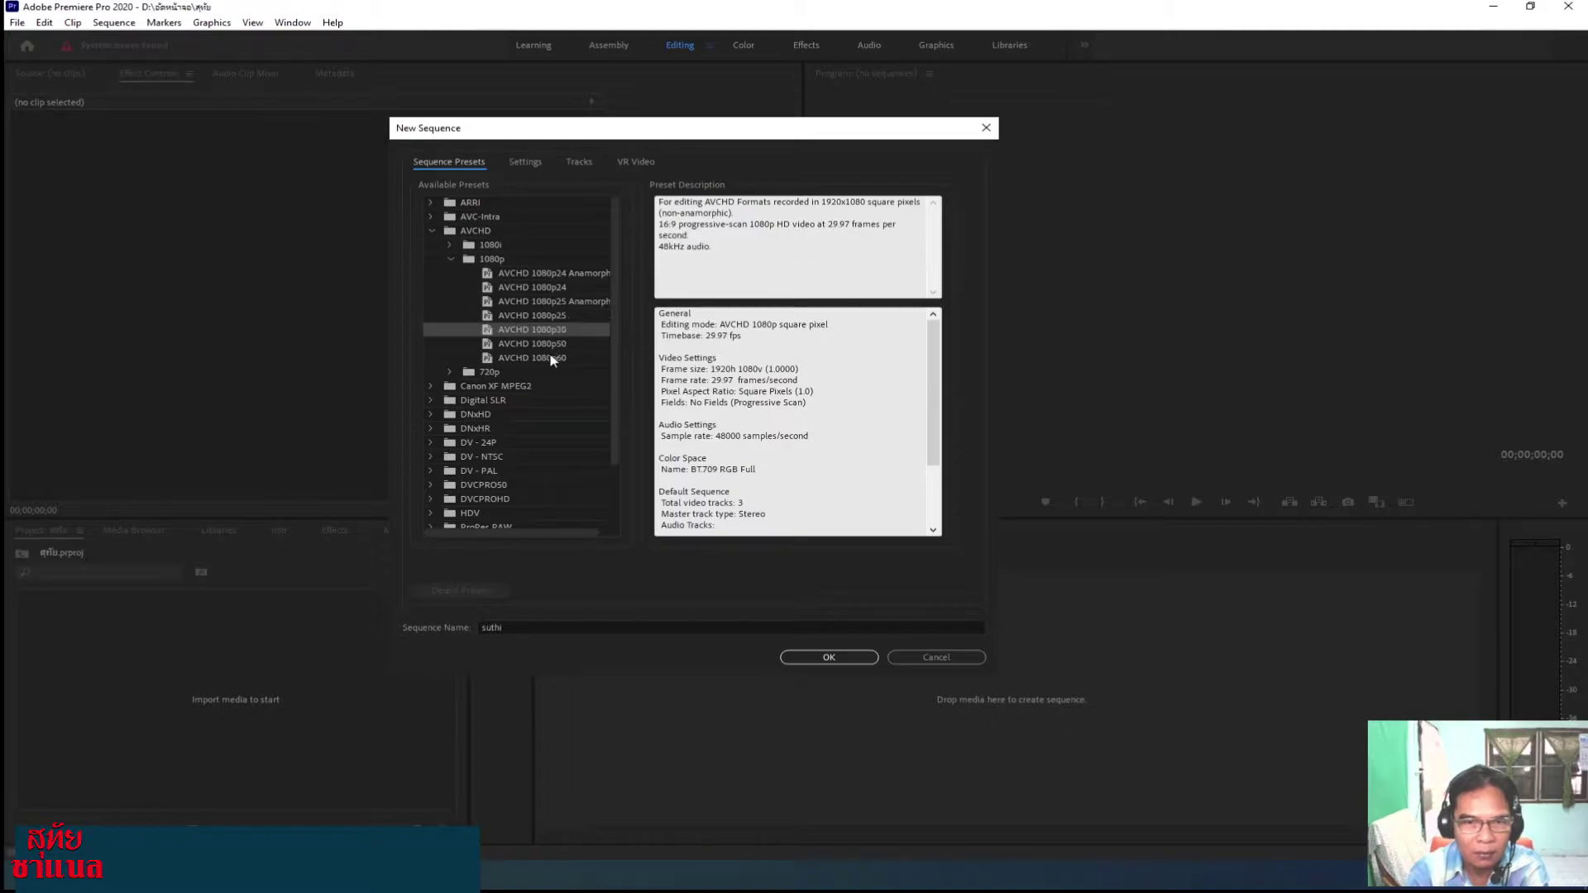
{"action": "left_click", "coordinate": [556, 344]}
{"action": "left_click", "coordinate": [562, 358]}
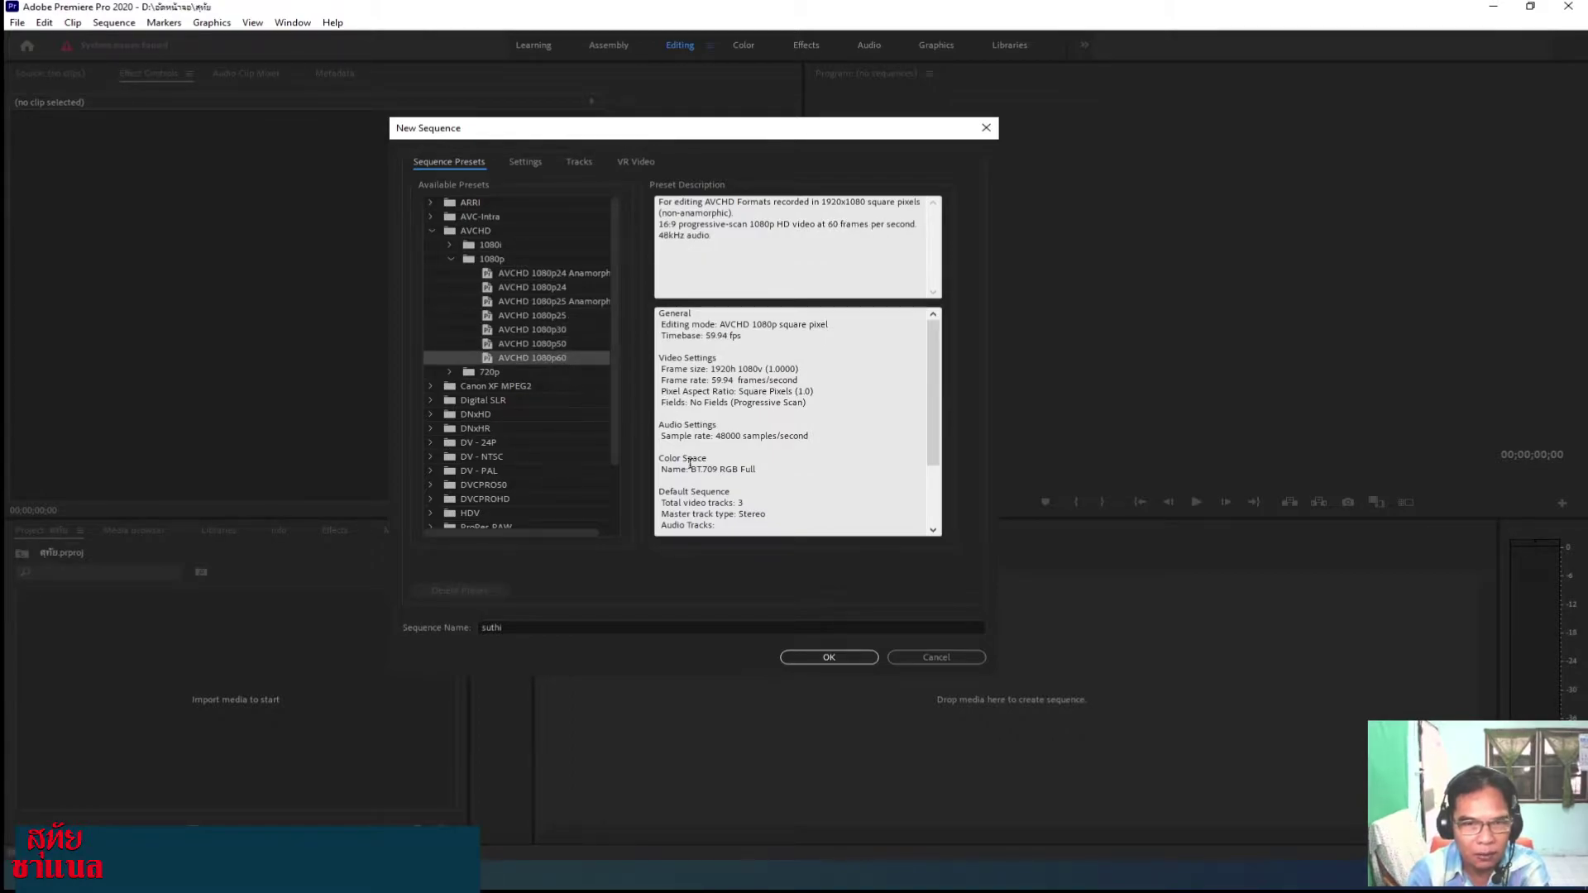
{"action": "left_click", "coordinate": [860, 663]}
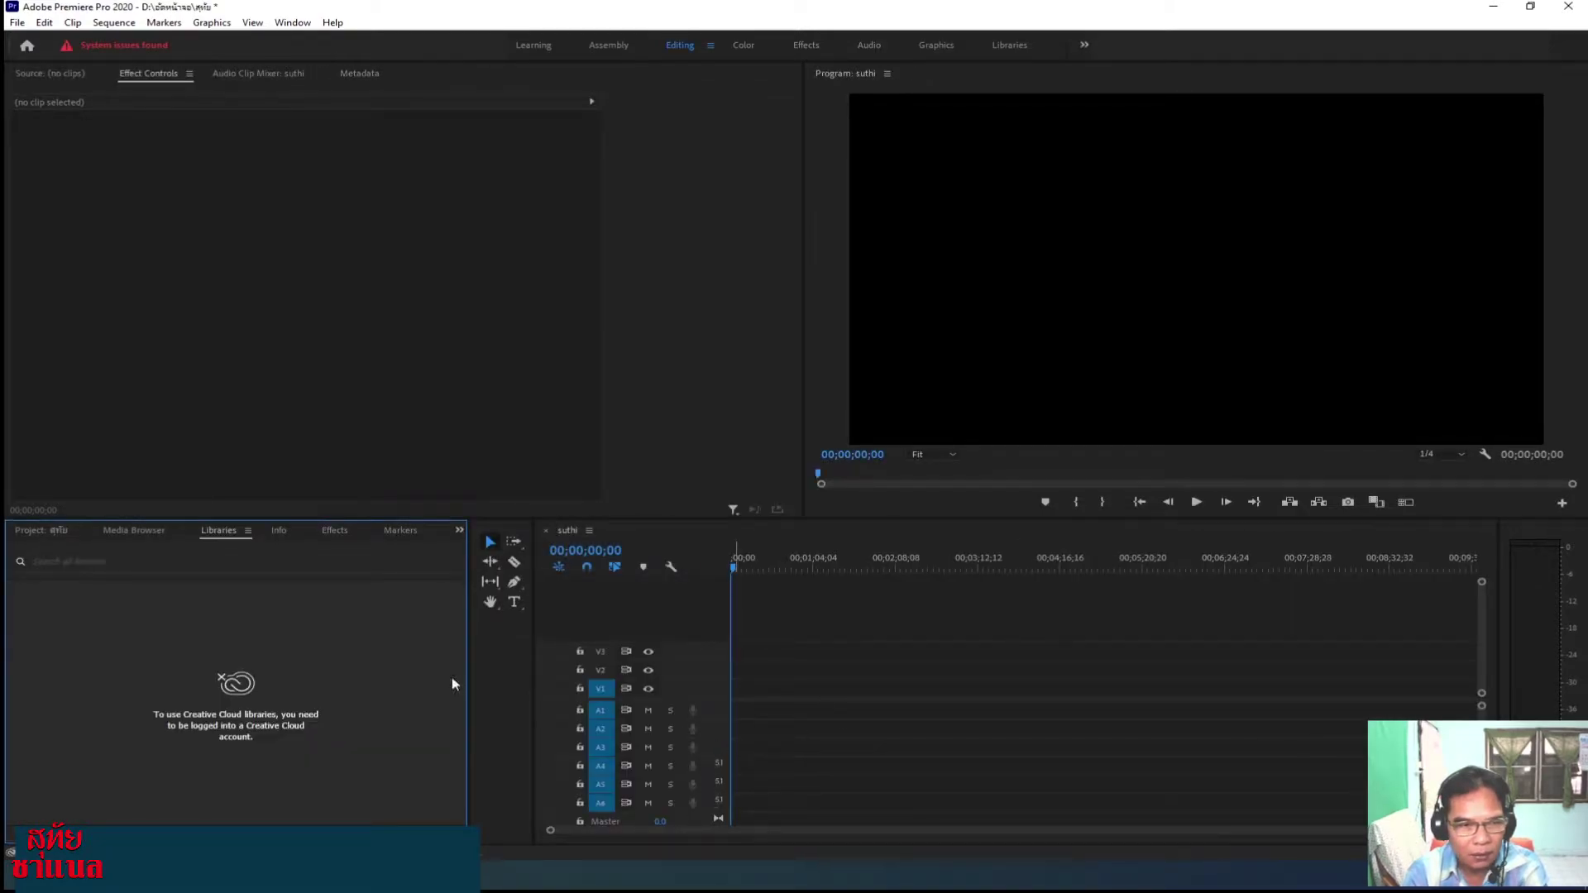
{"action": "left_click", "coordinate": [65, 533]}
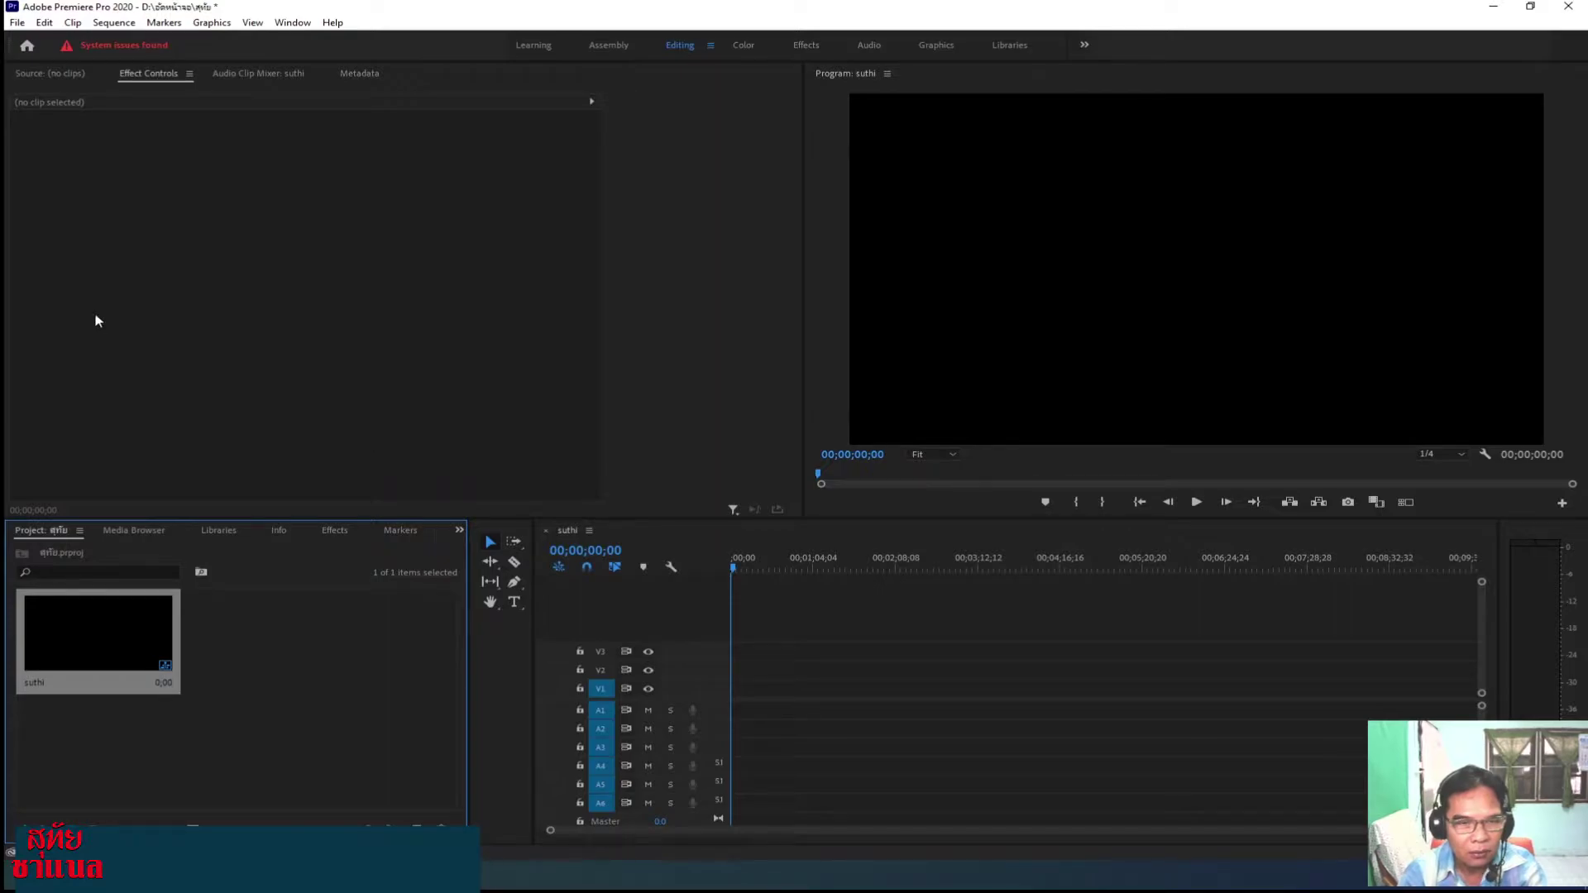
Add legacy title Title 01 with its green full-frame rectangle, then close the Legacy Titler.
{"action": "left_click", "coordinate": [18, 24]}
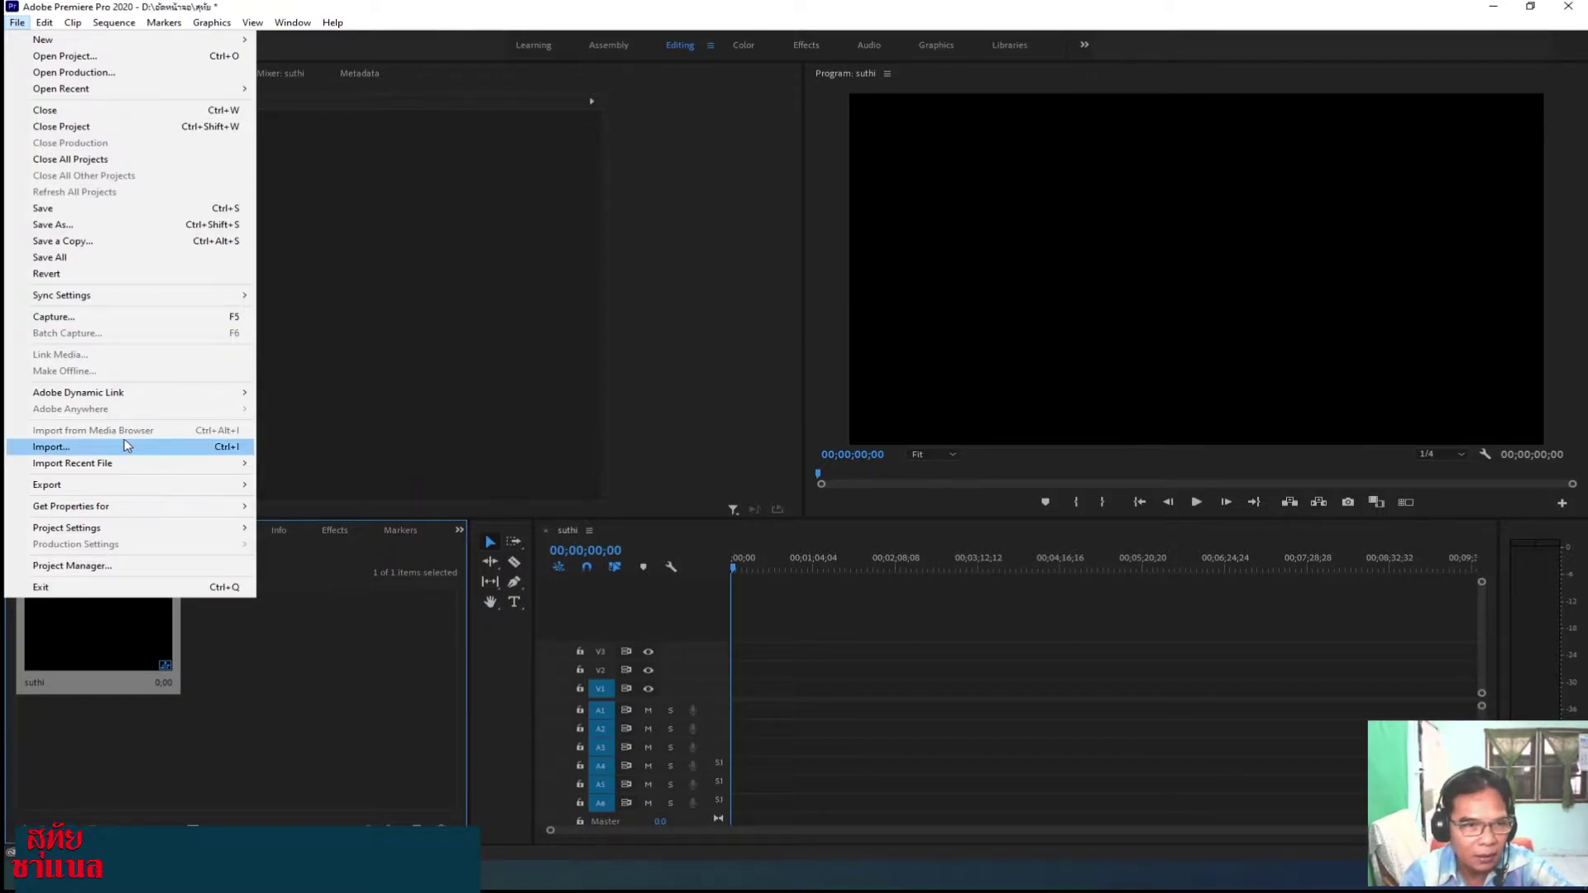
{"action": "mouse_move", "coordinate": [38, 42]}
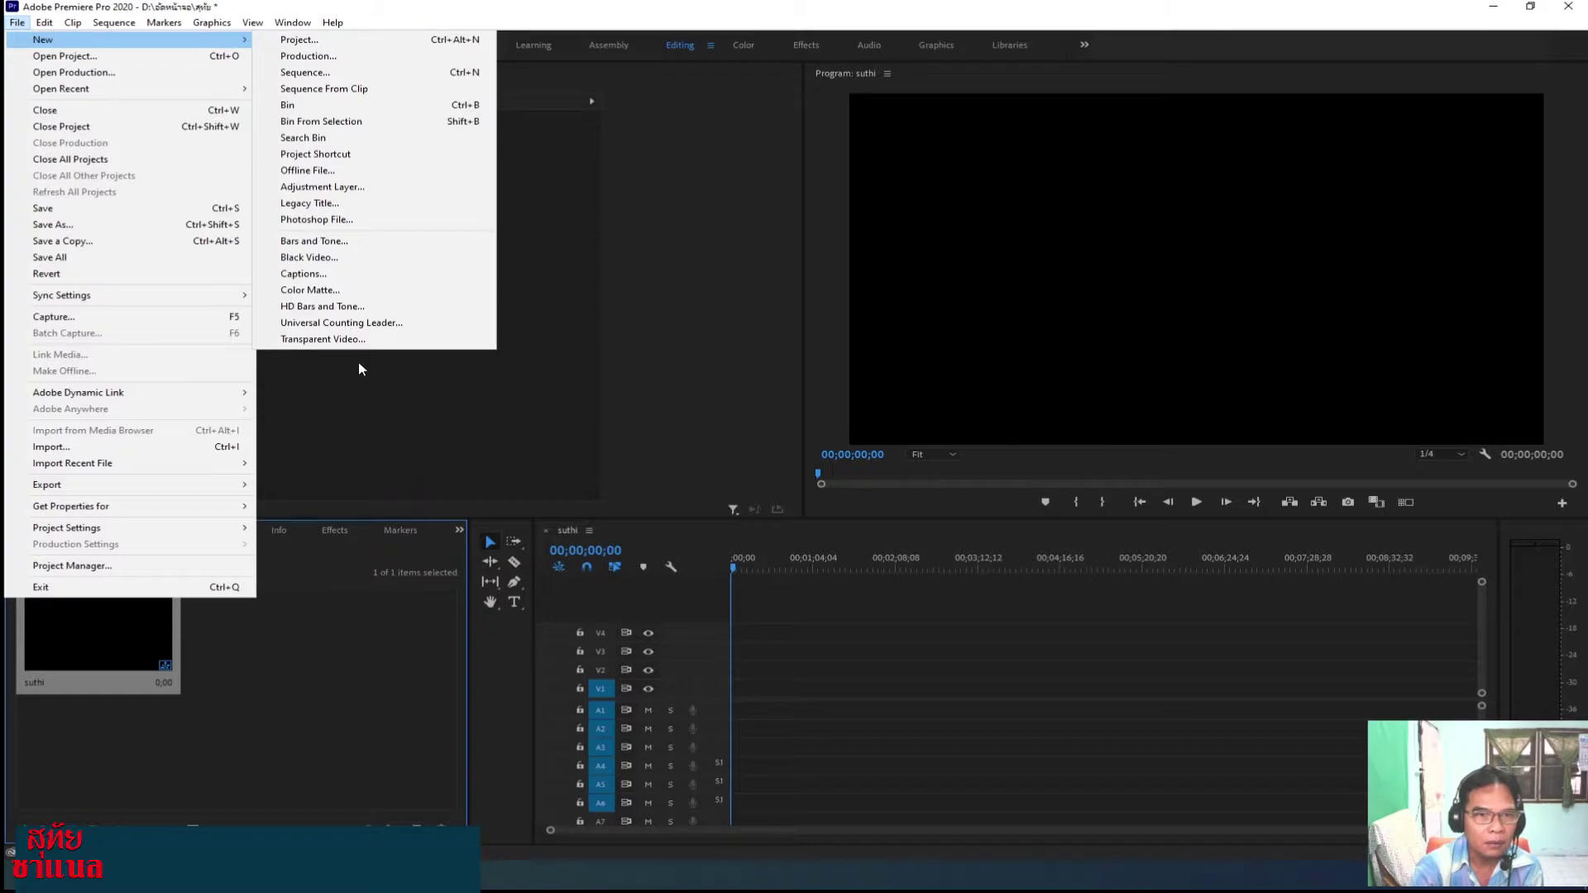
{"action": "left_click", "coordinate": [364, 204]}
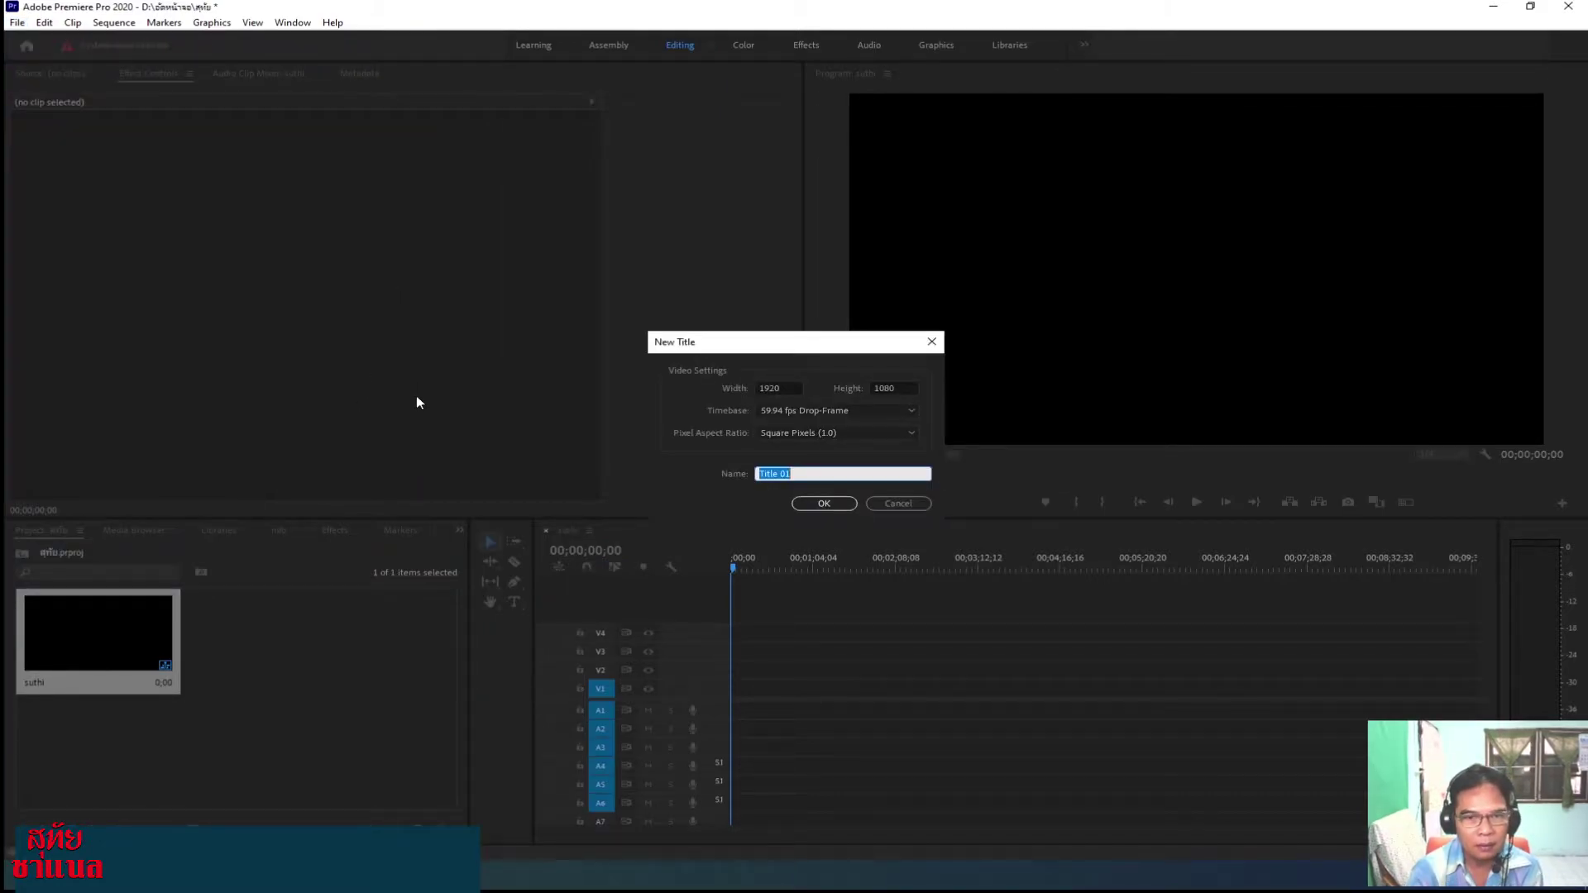
{"action": "left_click", "coordinate": [825, 504]}
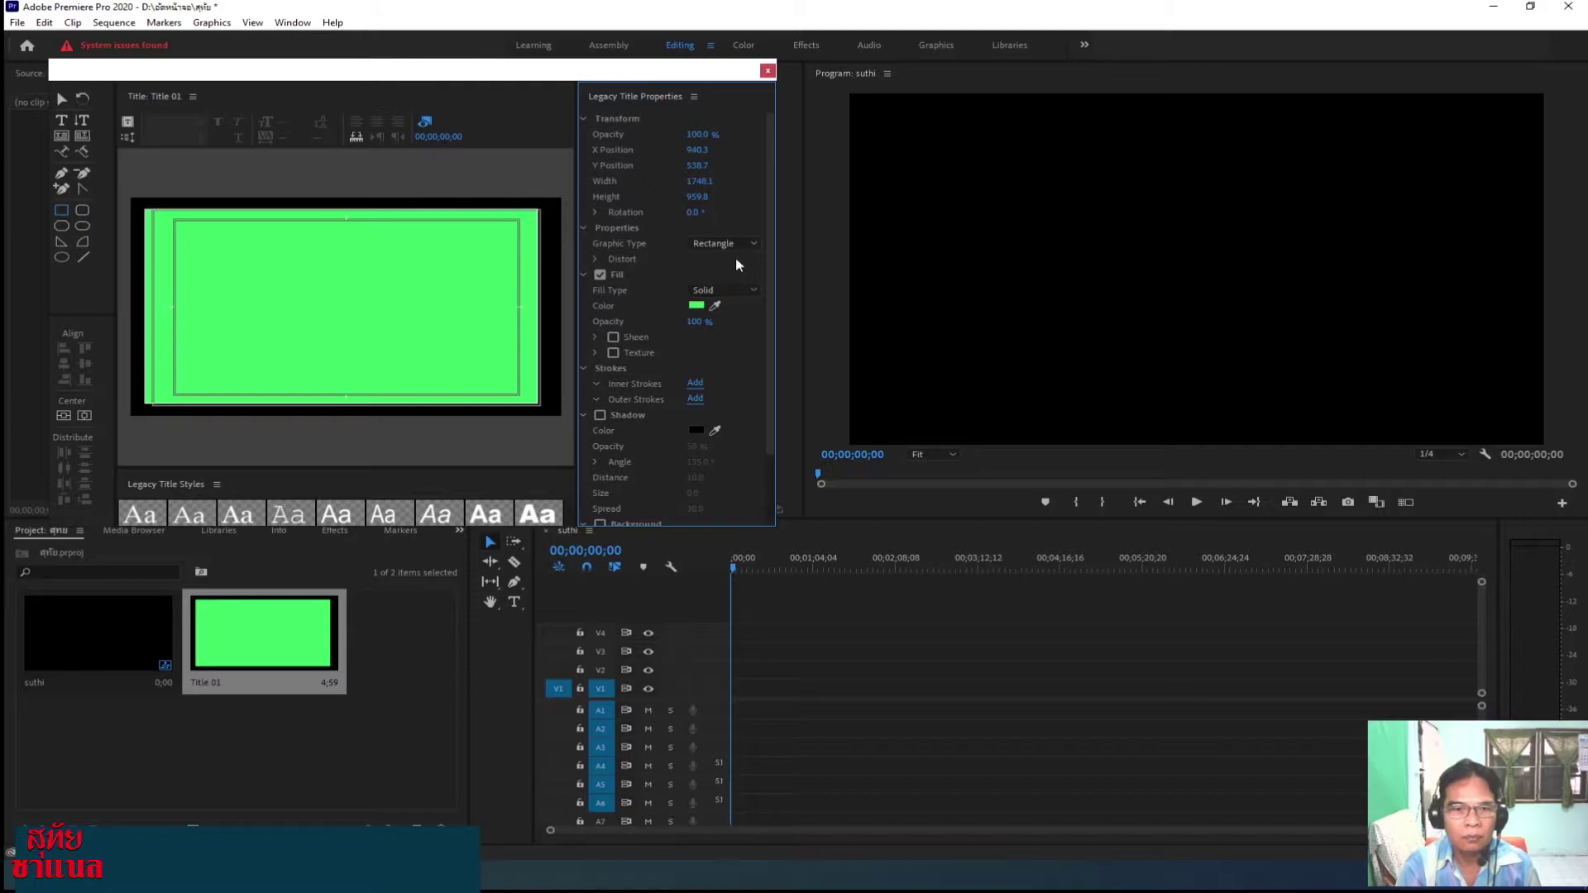
{"action": "left_click", "coordinate": [768, 71]}
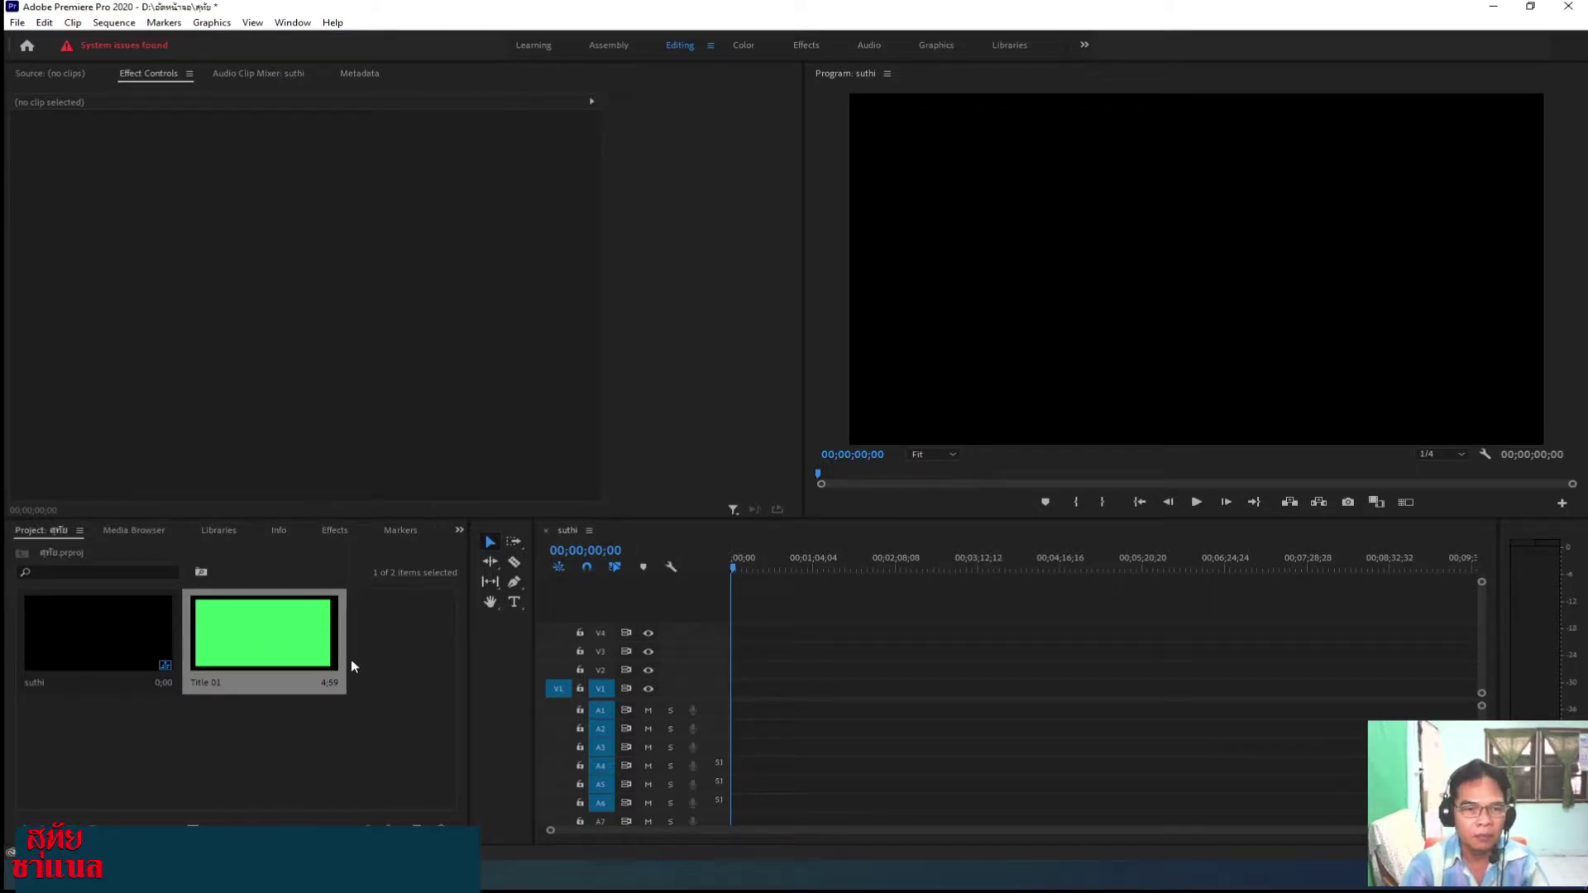
Place Title 01 on track V1 at the start of the suthi sequence.
{"action": "left_click_drag", "start_coordinate": [263, 635], "coordinate": [740, 720]}
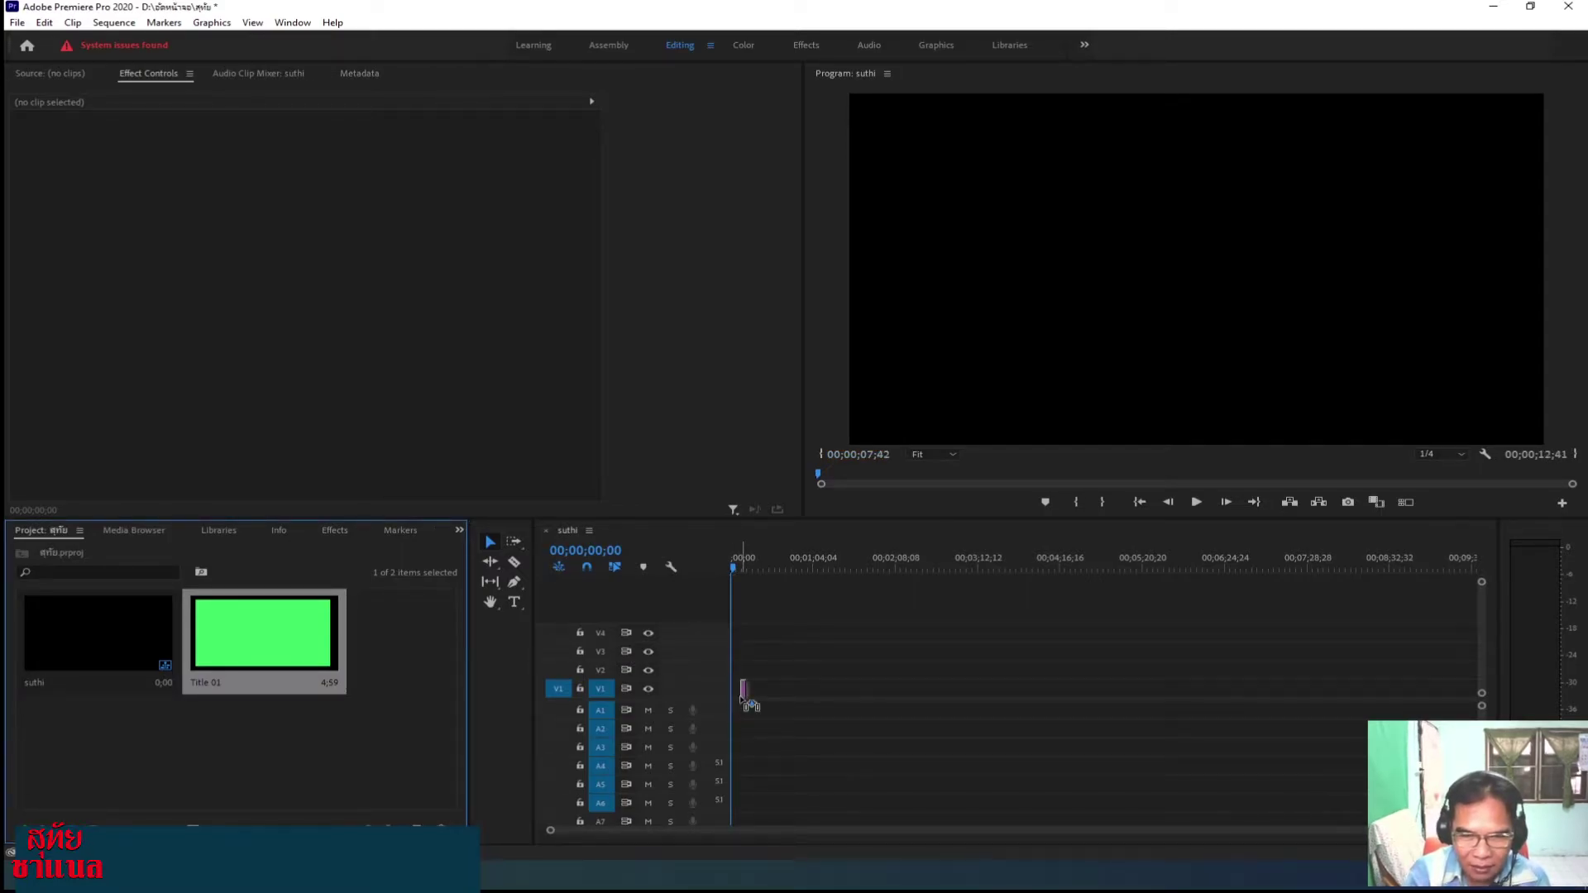
{"action": "left_click_drag", "start_coordinate": [740, 720], "coordinate": [739, 700]}
{"action": "left_click", "coordinate": [735, 688]}
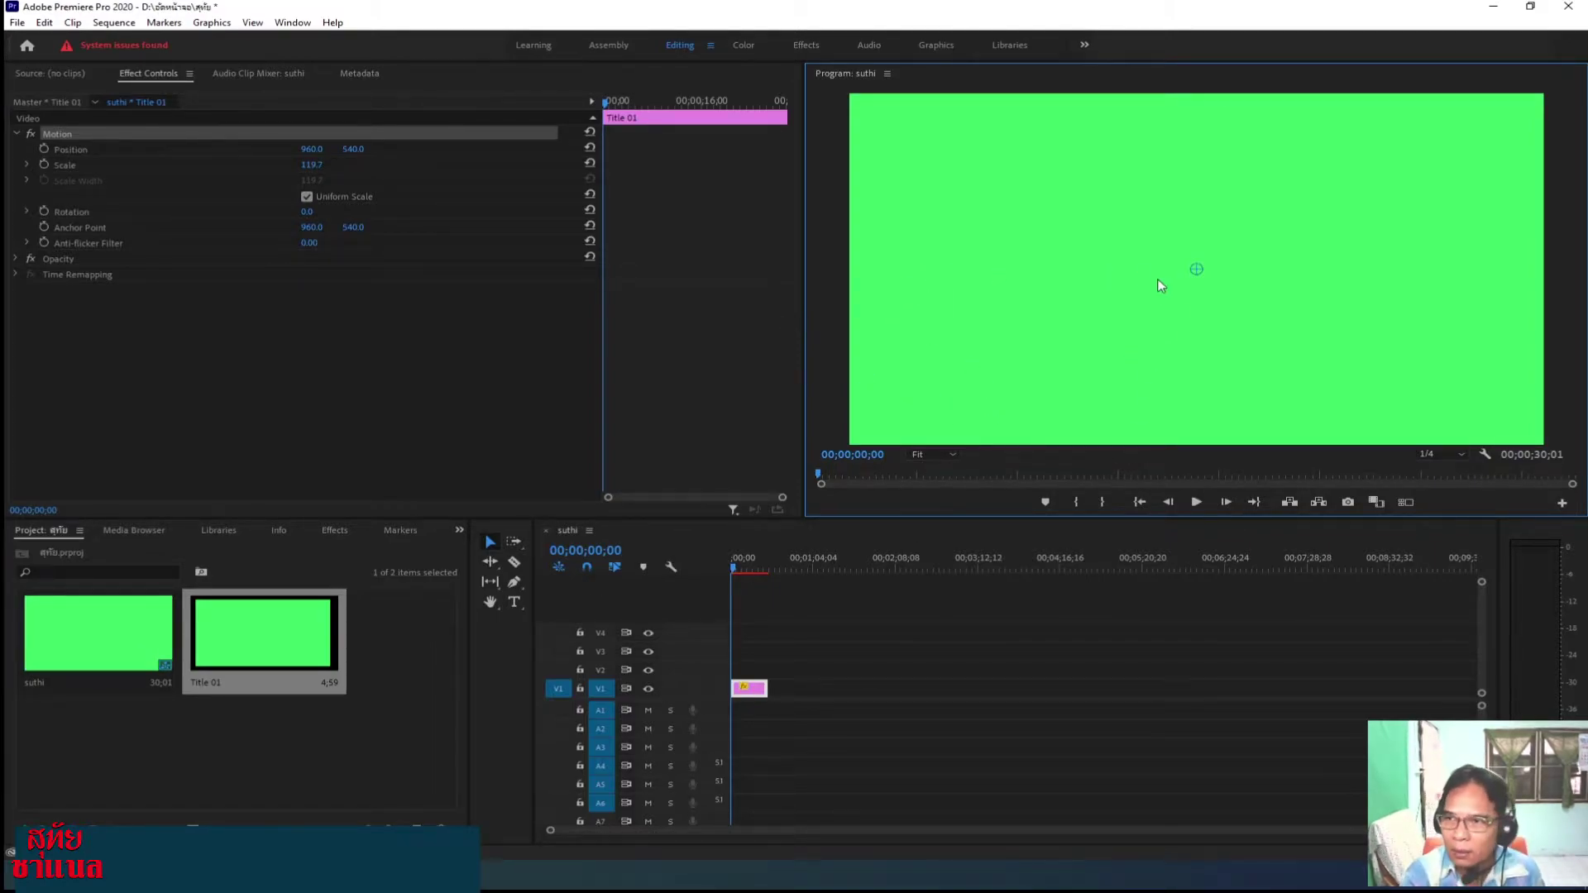
{"action": "left_click", "coordinate": [353, 765]}
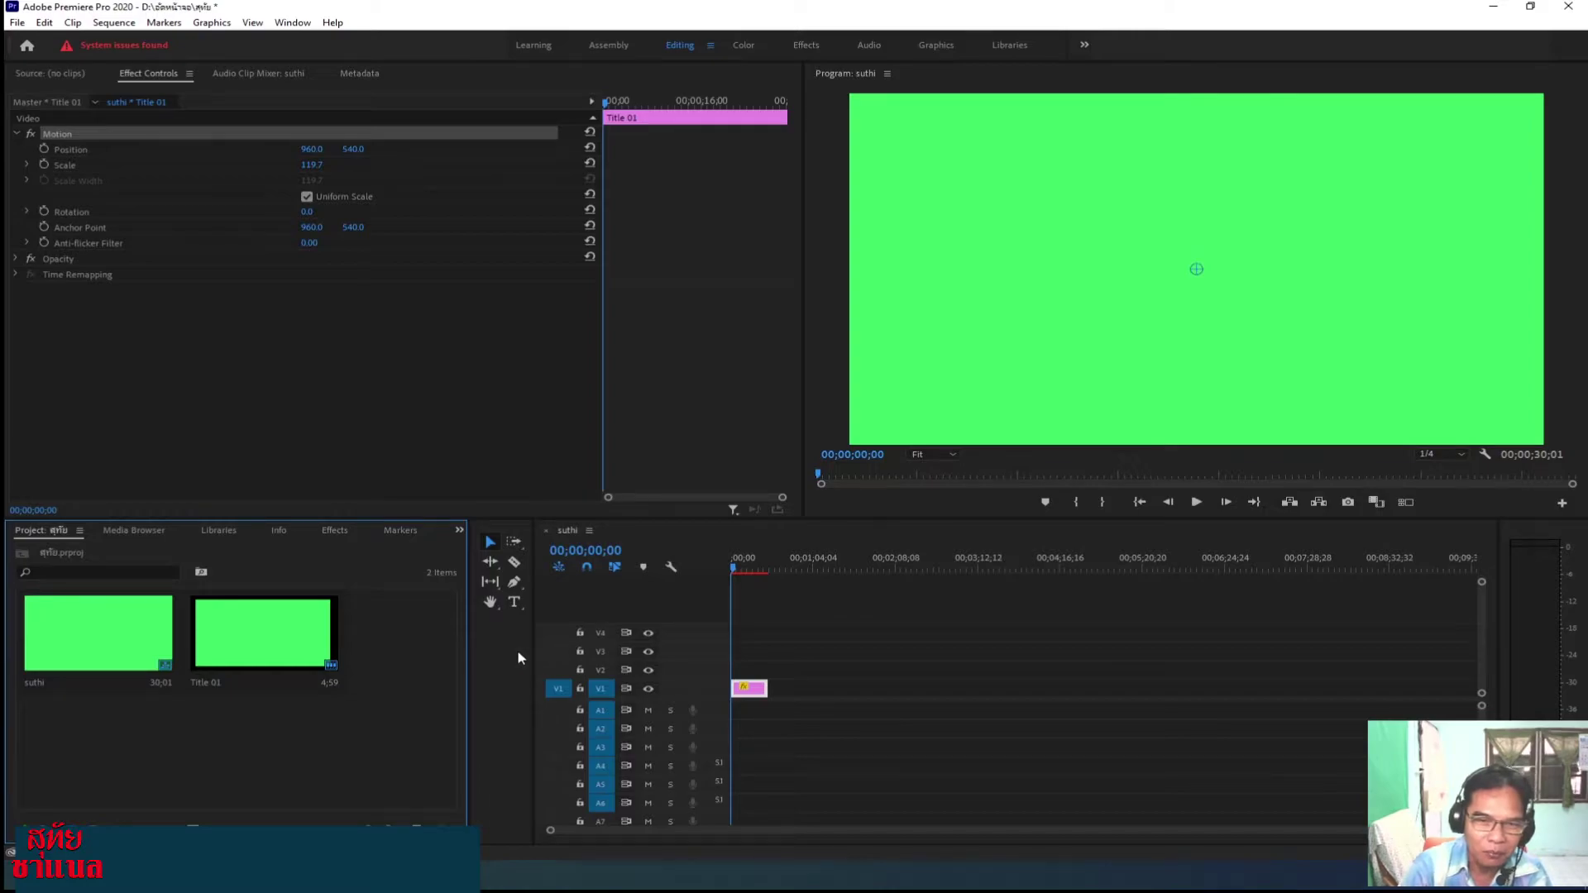
Add a new text layer on the green frame reading มากินชานมร้อนกัน.
{"action": "key", "text": "ctrl+t"}
{"action": "left_click", "coordinate": [511, 604]}
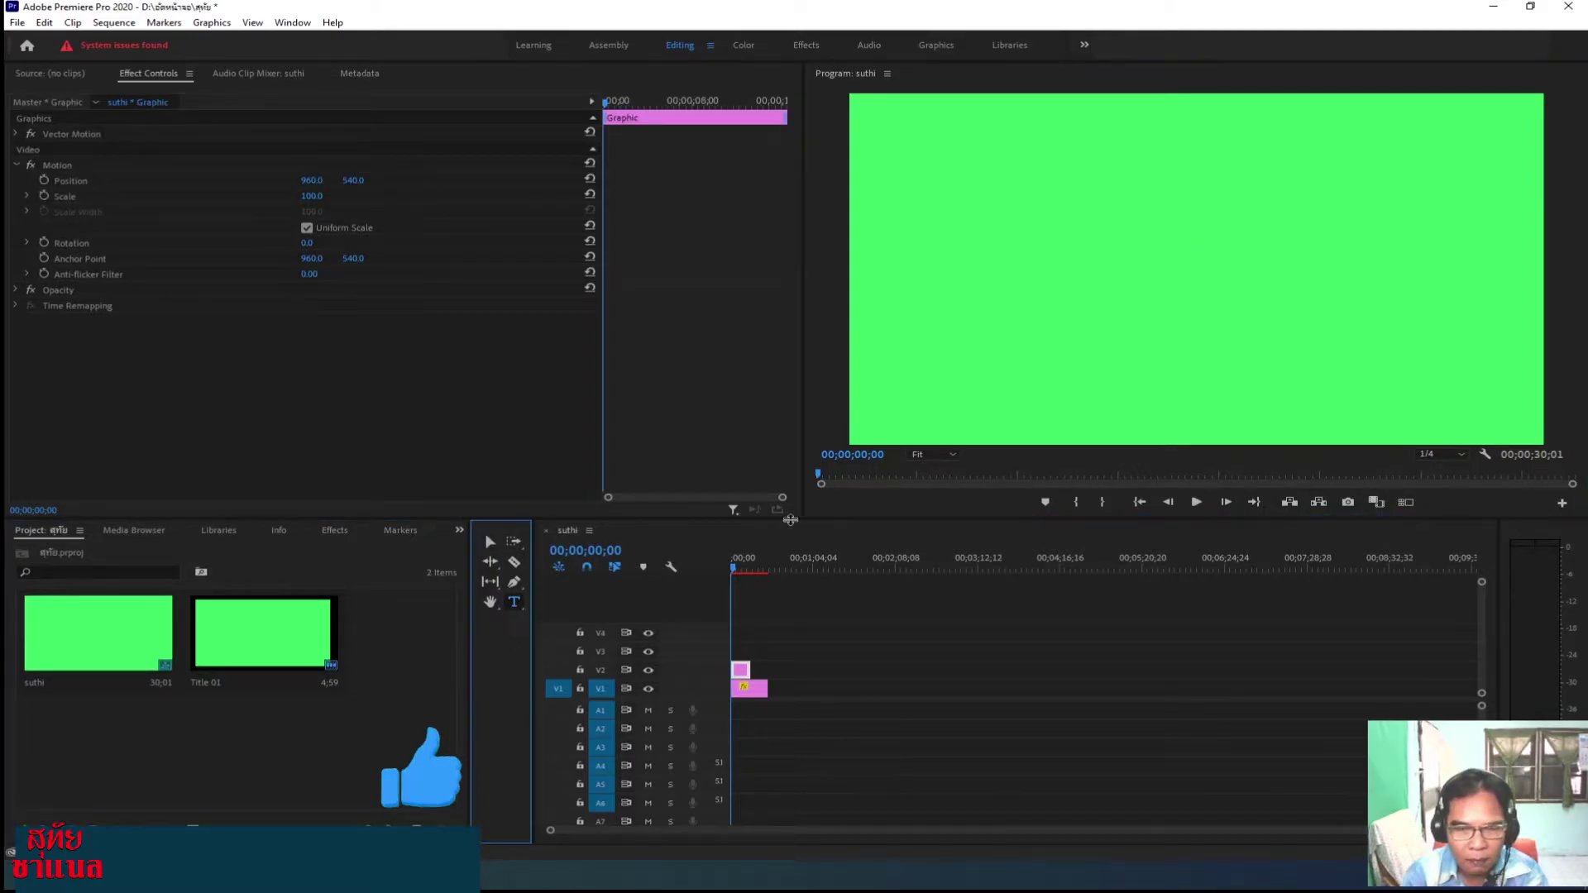
{"action": "left_click", "coordinate": [957, 273]}
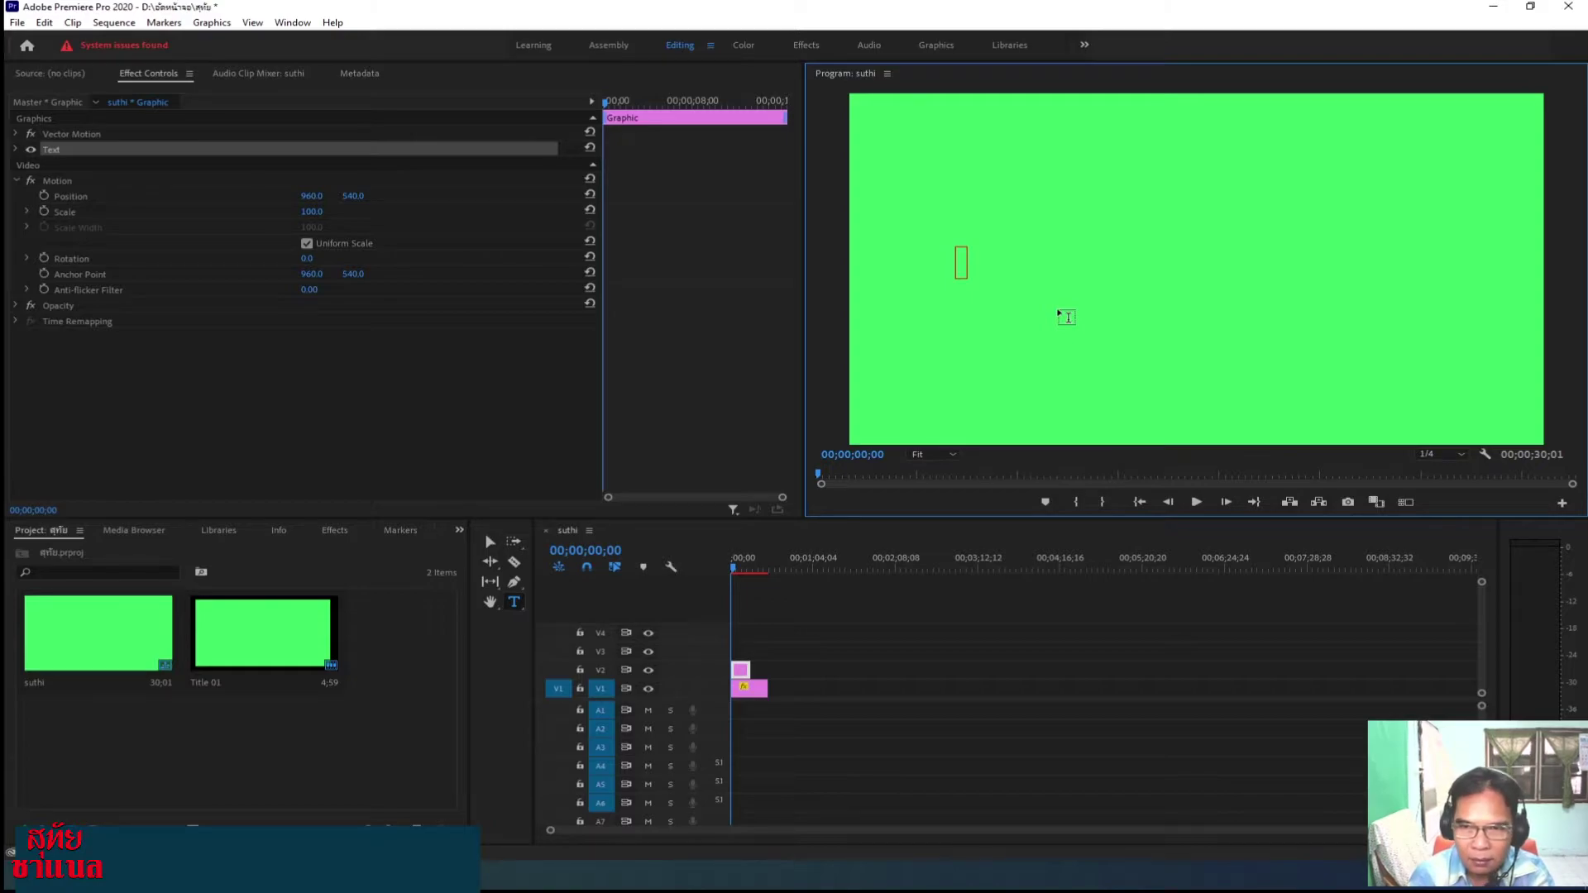
{"action": "type", "text": "มา"}
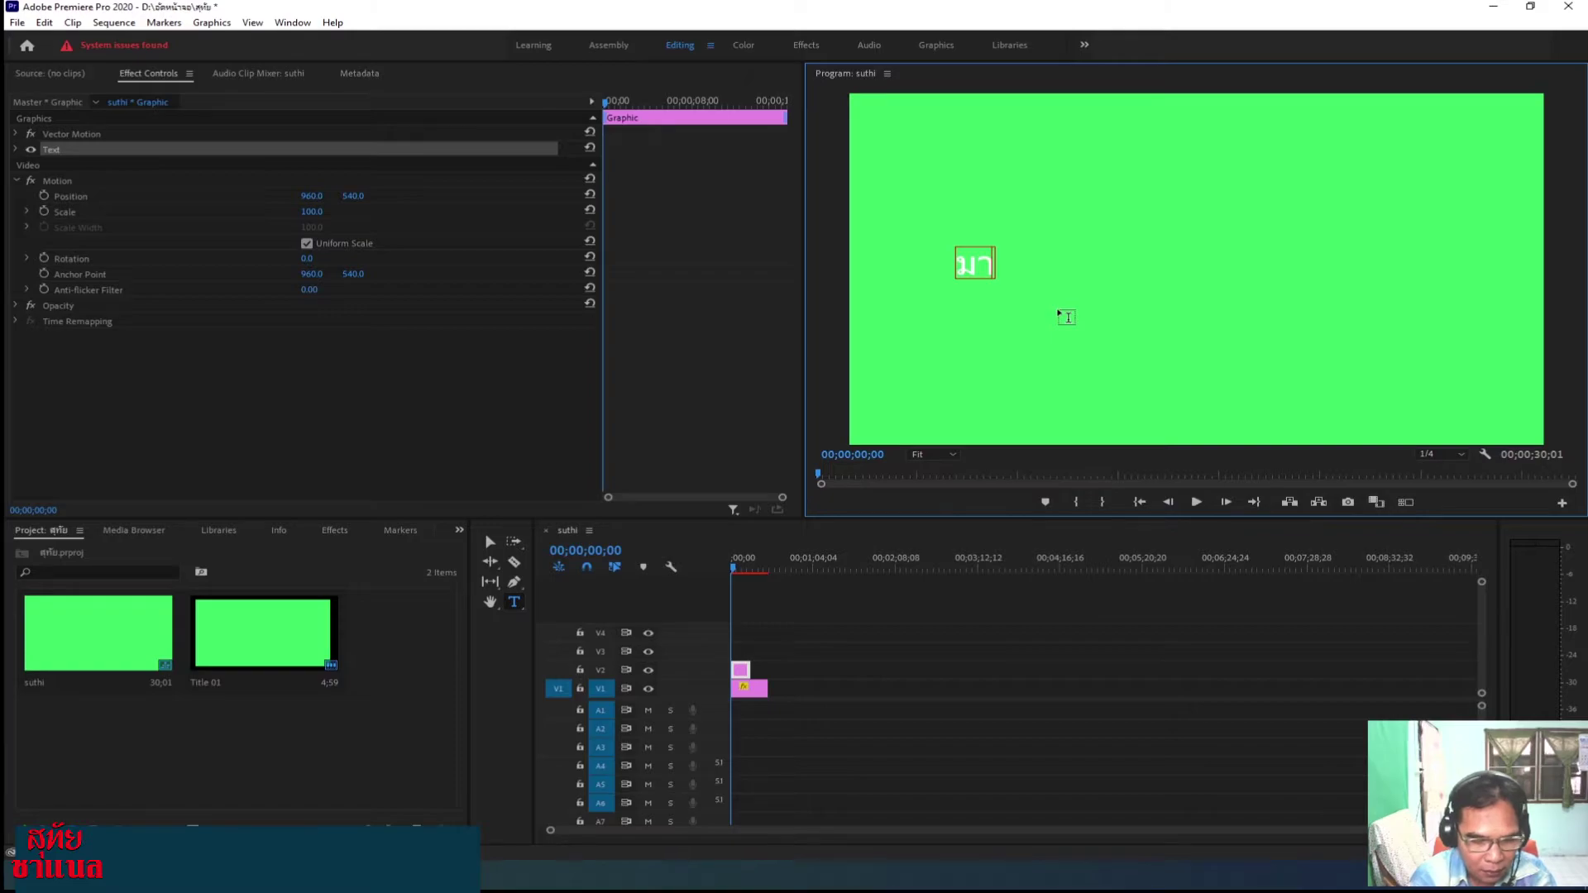
{"action": "type", "text": "กินชา"}
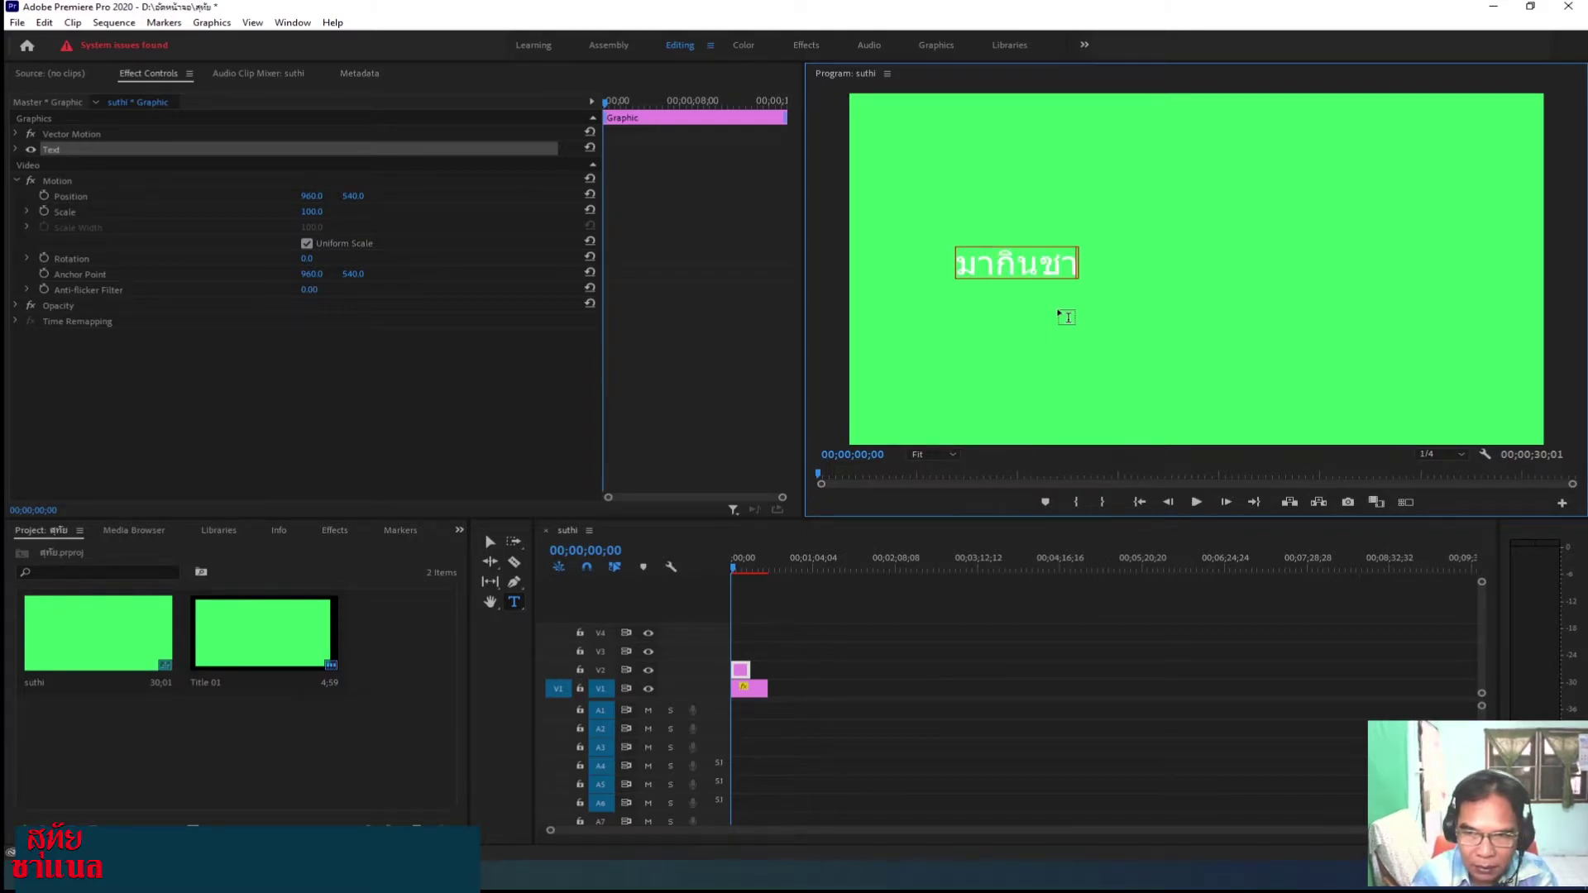
{"action": "type", "text": "นมร้อน"}
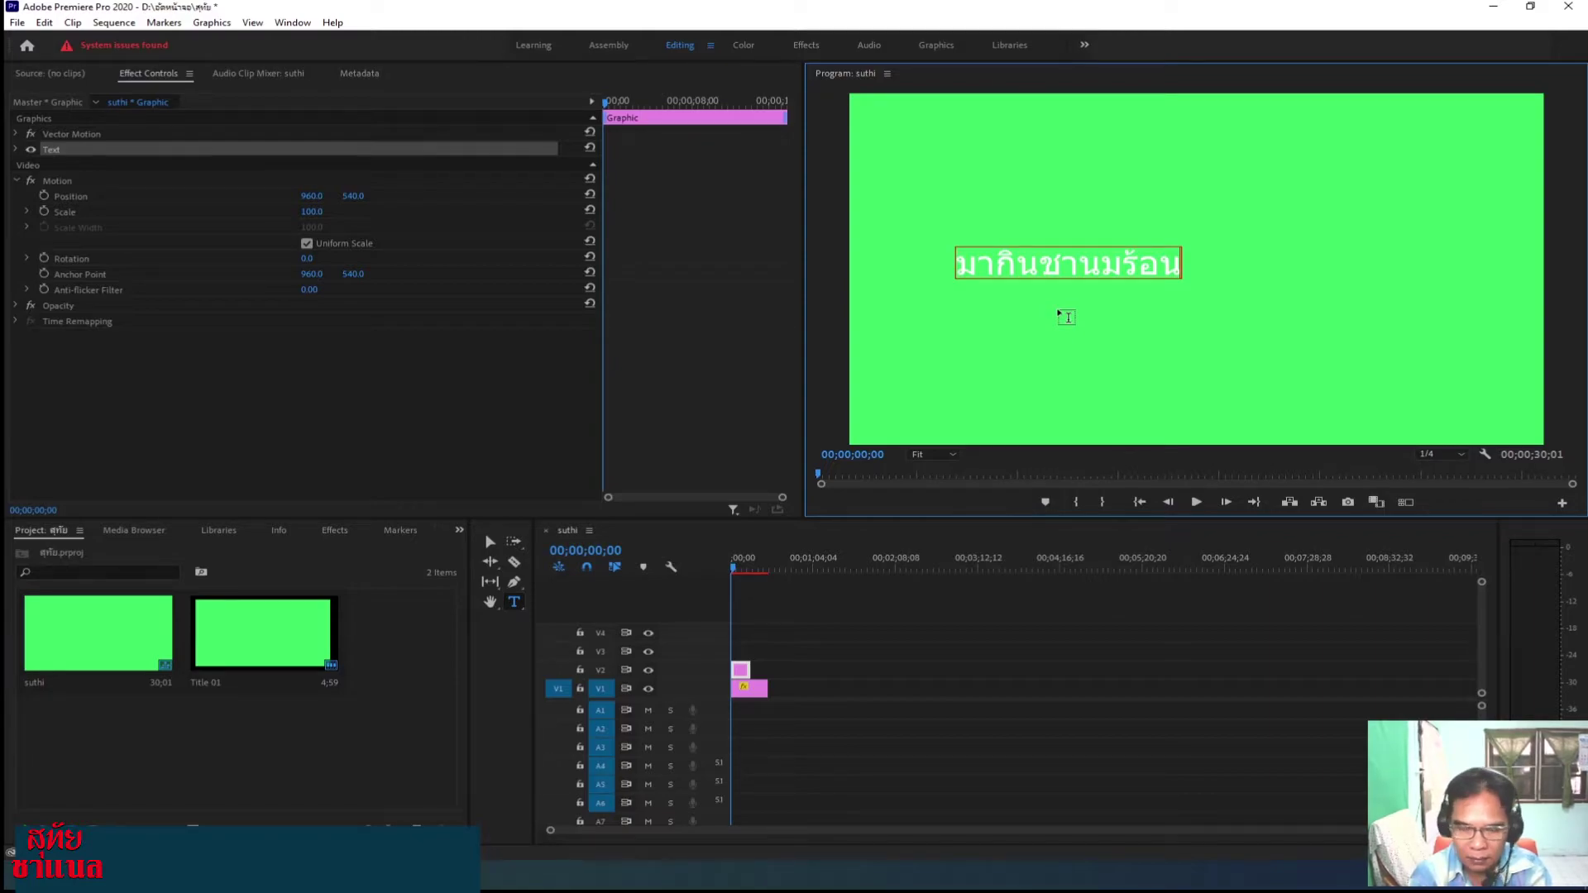
{"action": "type", "text": "กัน"}
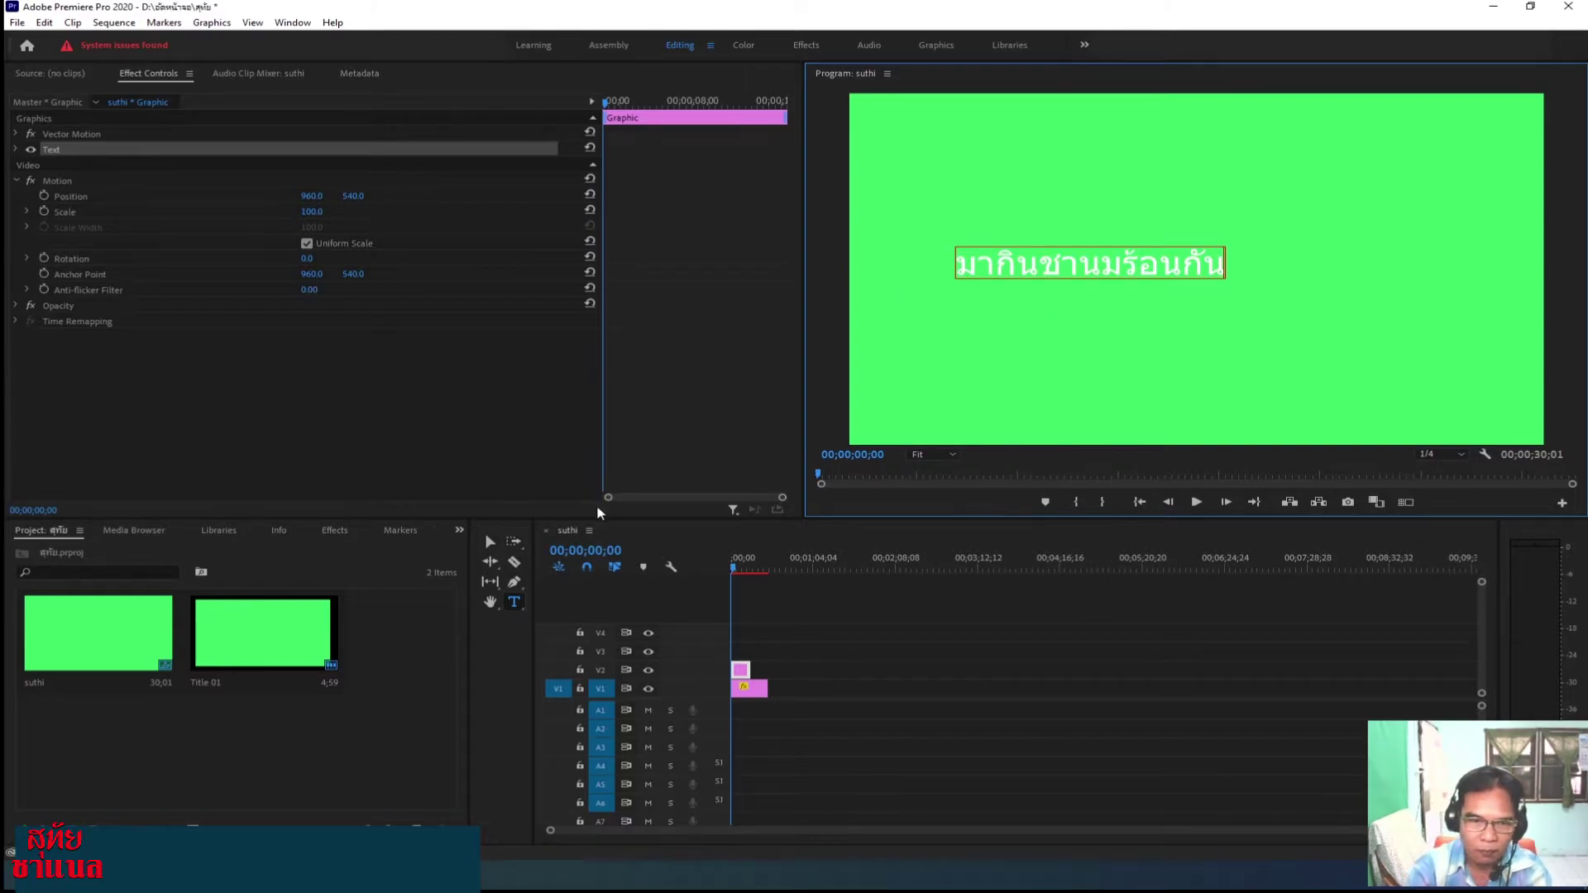
Enlarge the Thai text and position it across the middle of the frame.
{"action": "left_click", "coordinate": [491, 544]}
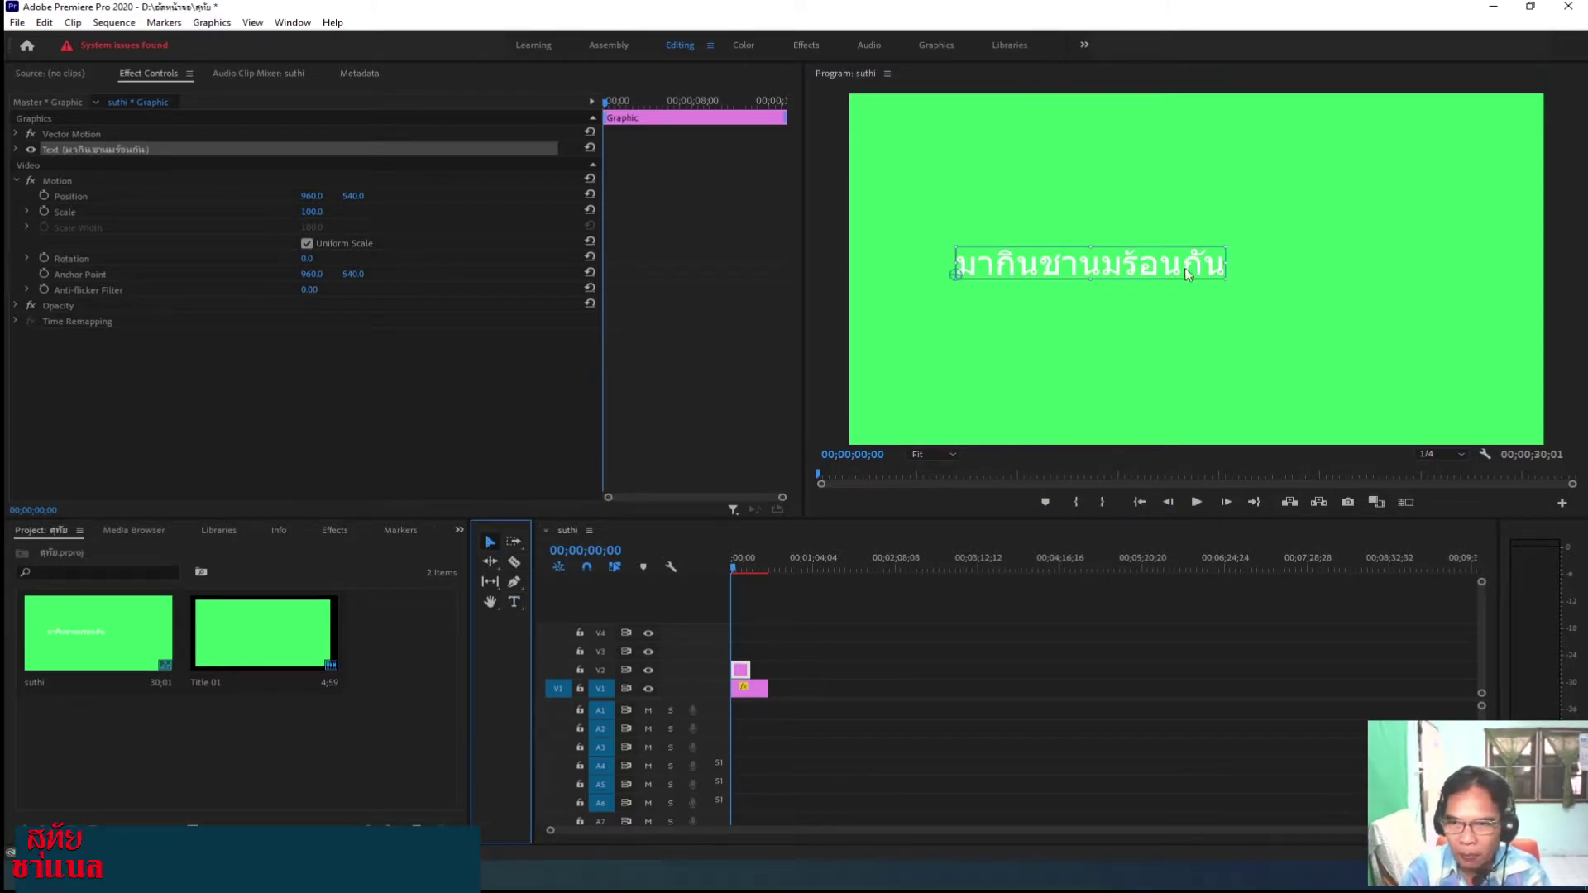
{"action": "left_click_drag", "start_coordinate": [1225, 282], "coordinate": [1215, 308]}
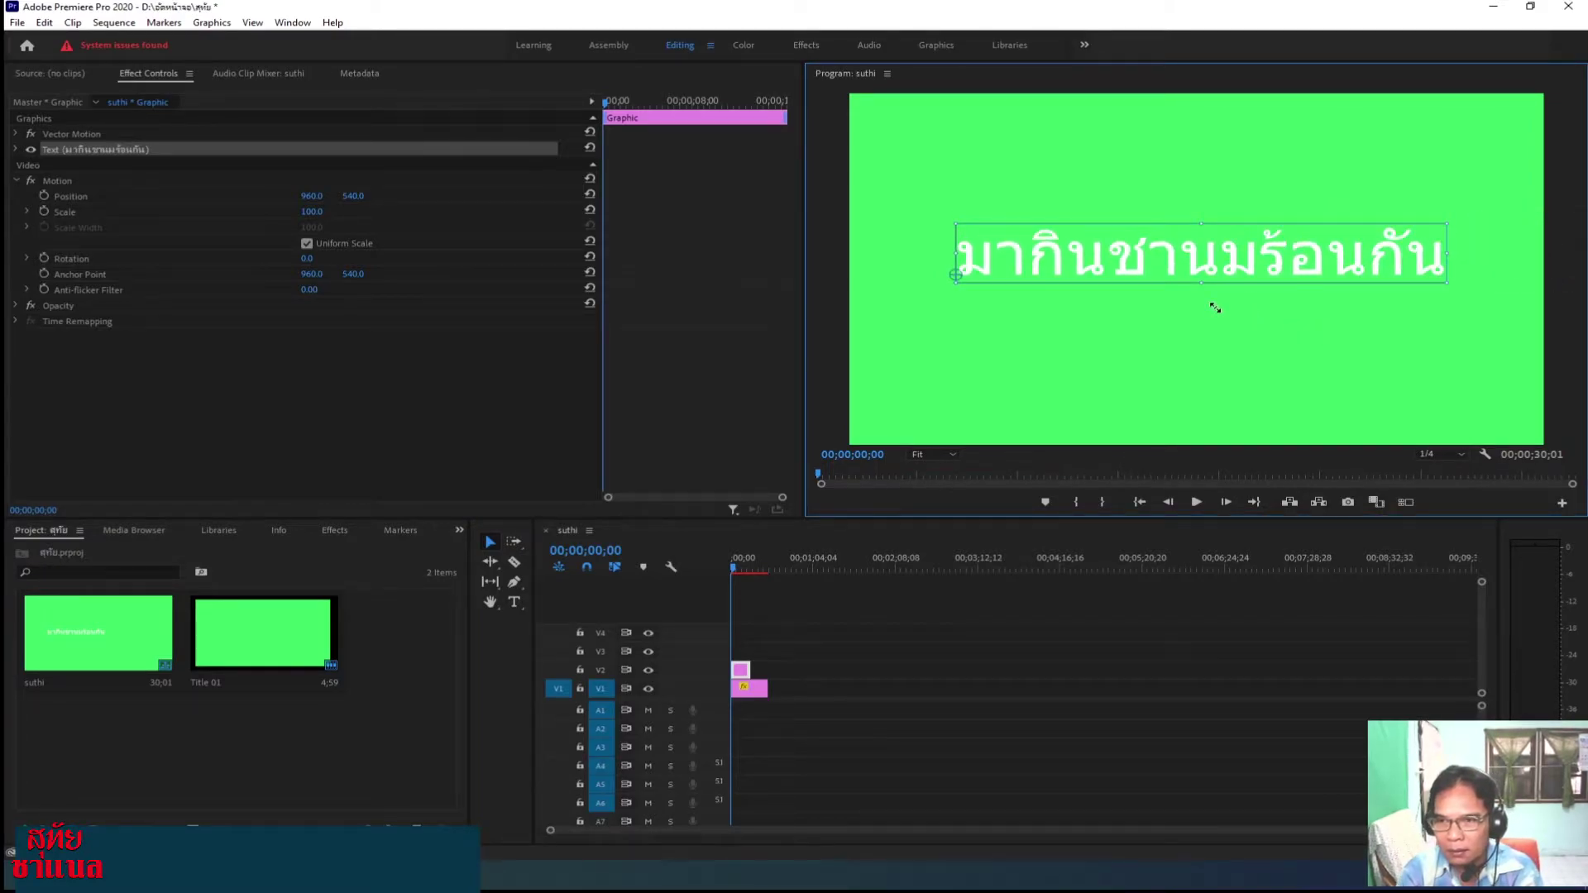
{"action": "left_click_drag", "start_coordinate": [1278, 257], "coordinate": [1268, 269]}
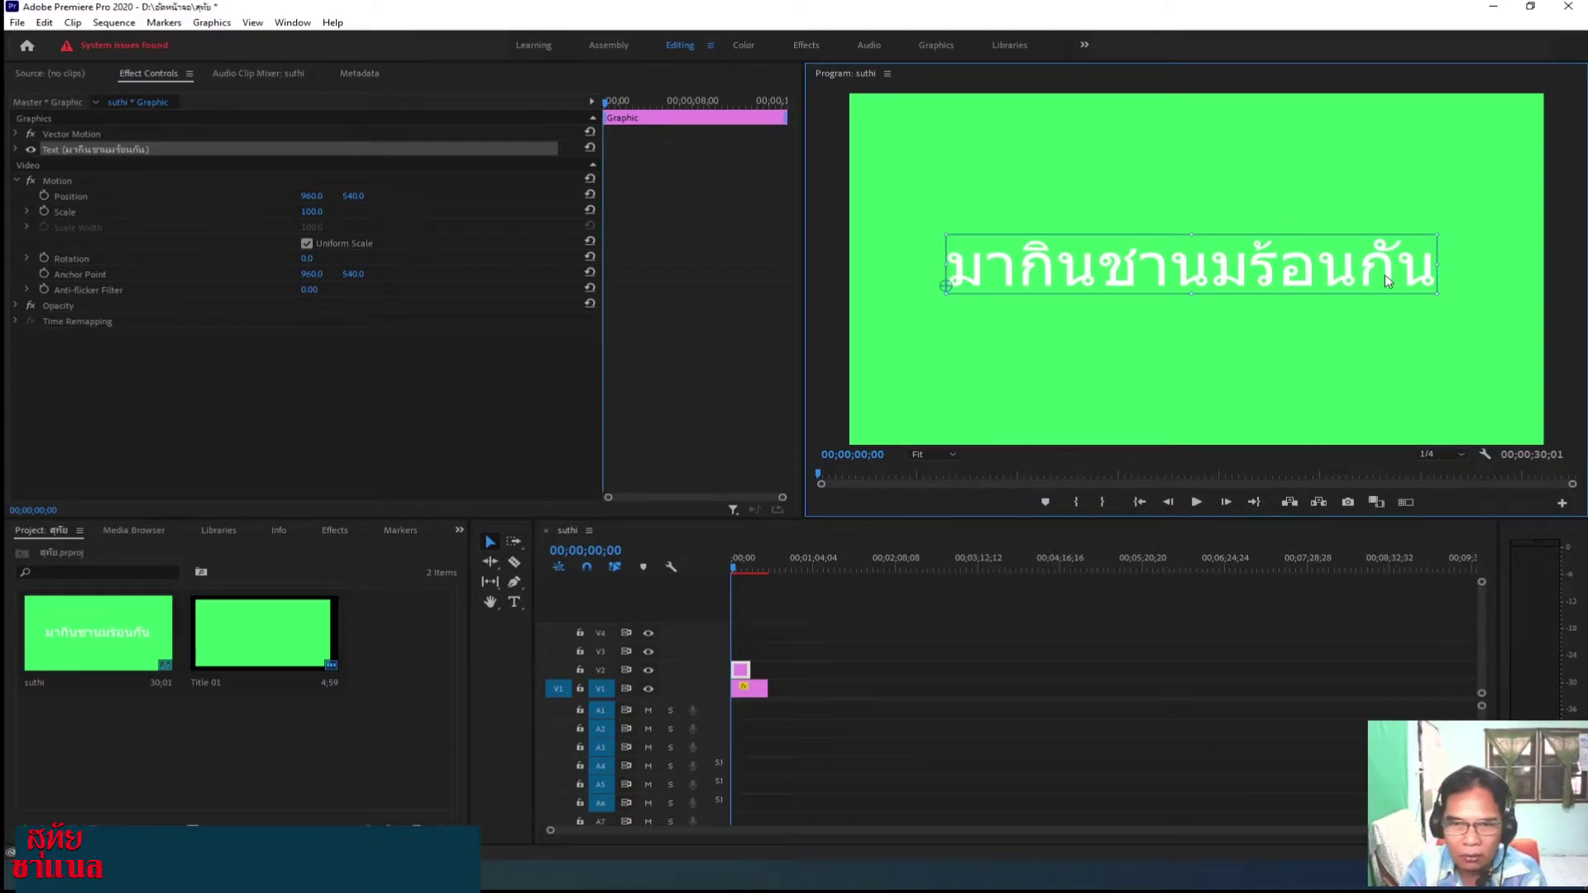
{"action": "left_click_drag", "start_coordinate": [1366, 278], "coordinate": [1368, 285]}
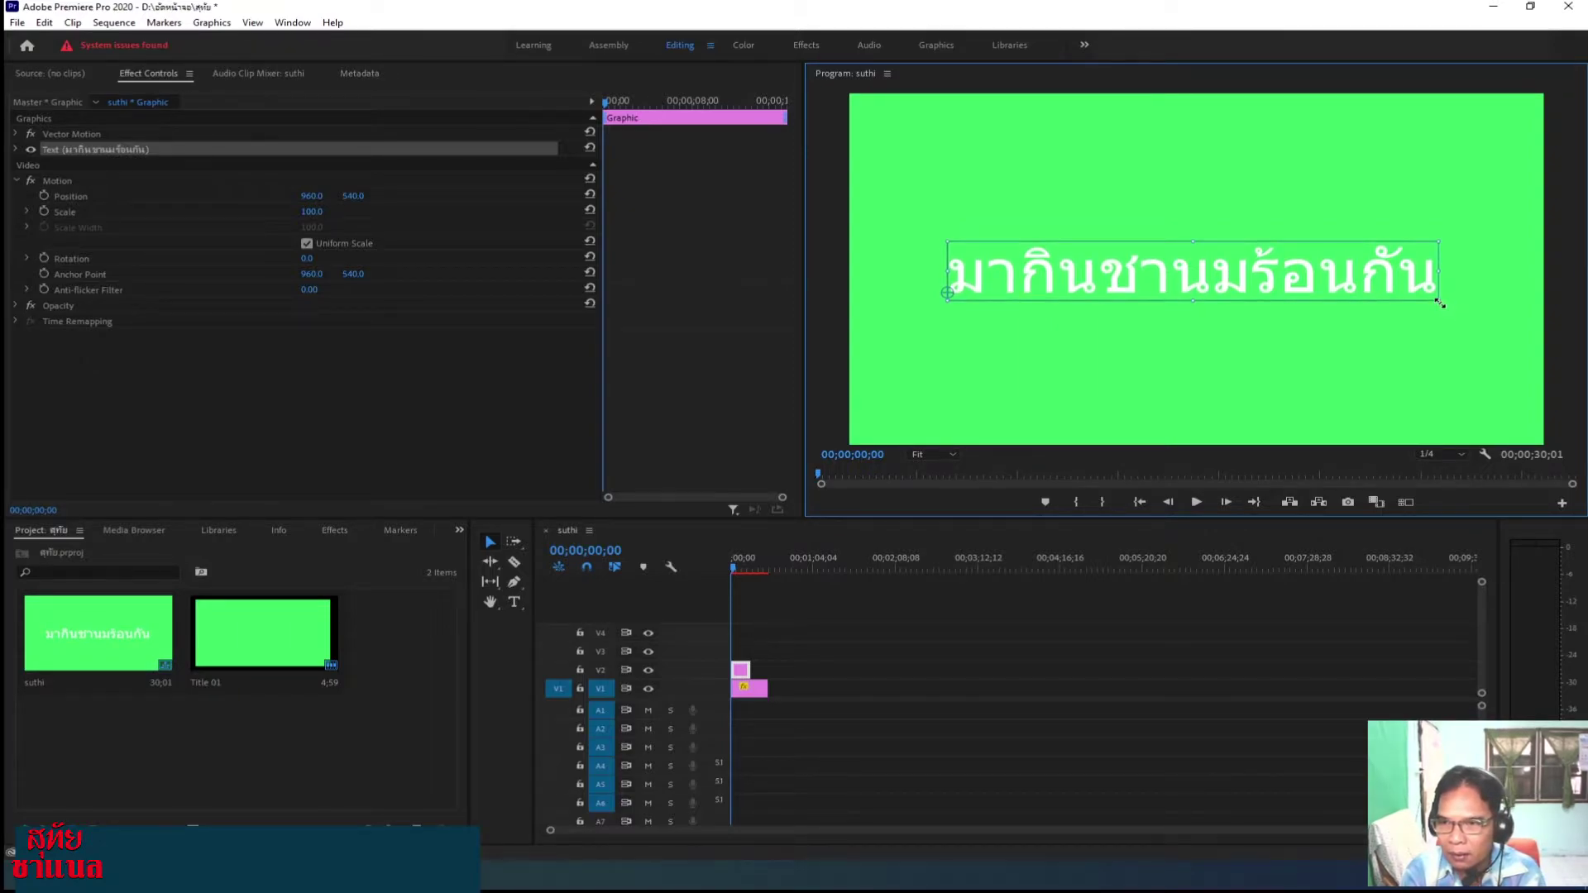
{"action": "left_click_drag", "start_coordinate": [1439, 303], "coordinate": [1435, 304]}
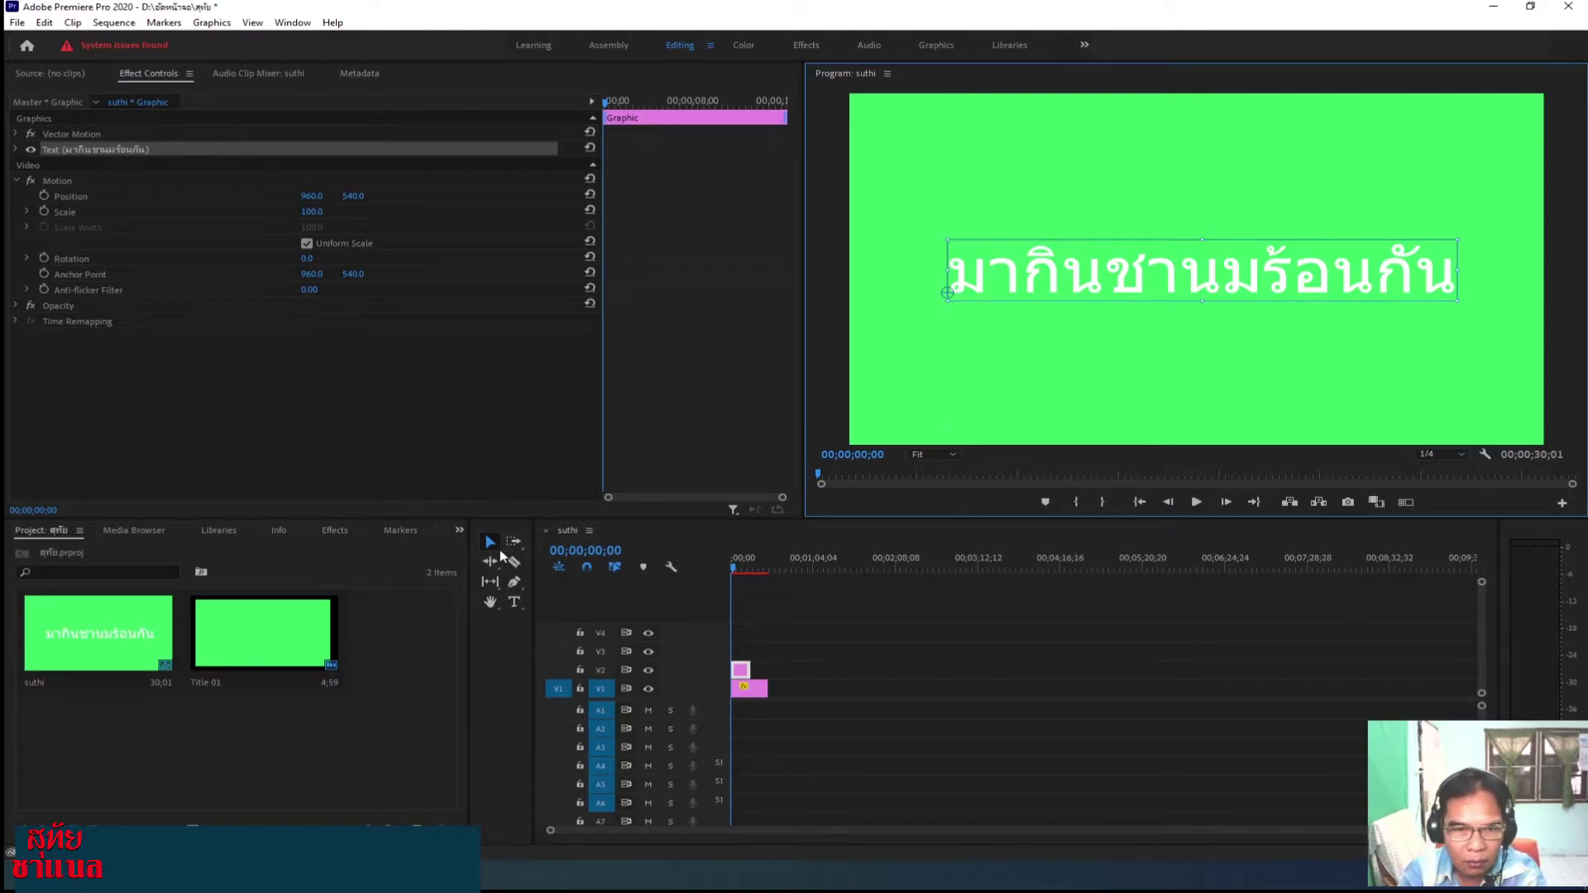
{"action": "left_click", "coordinate": [948, 394]}
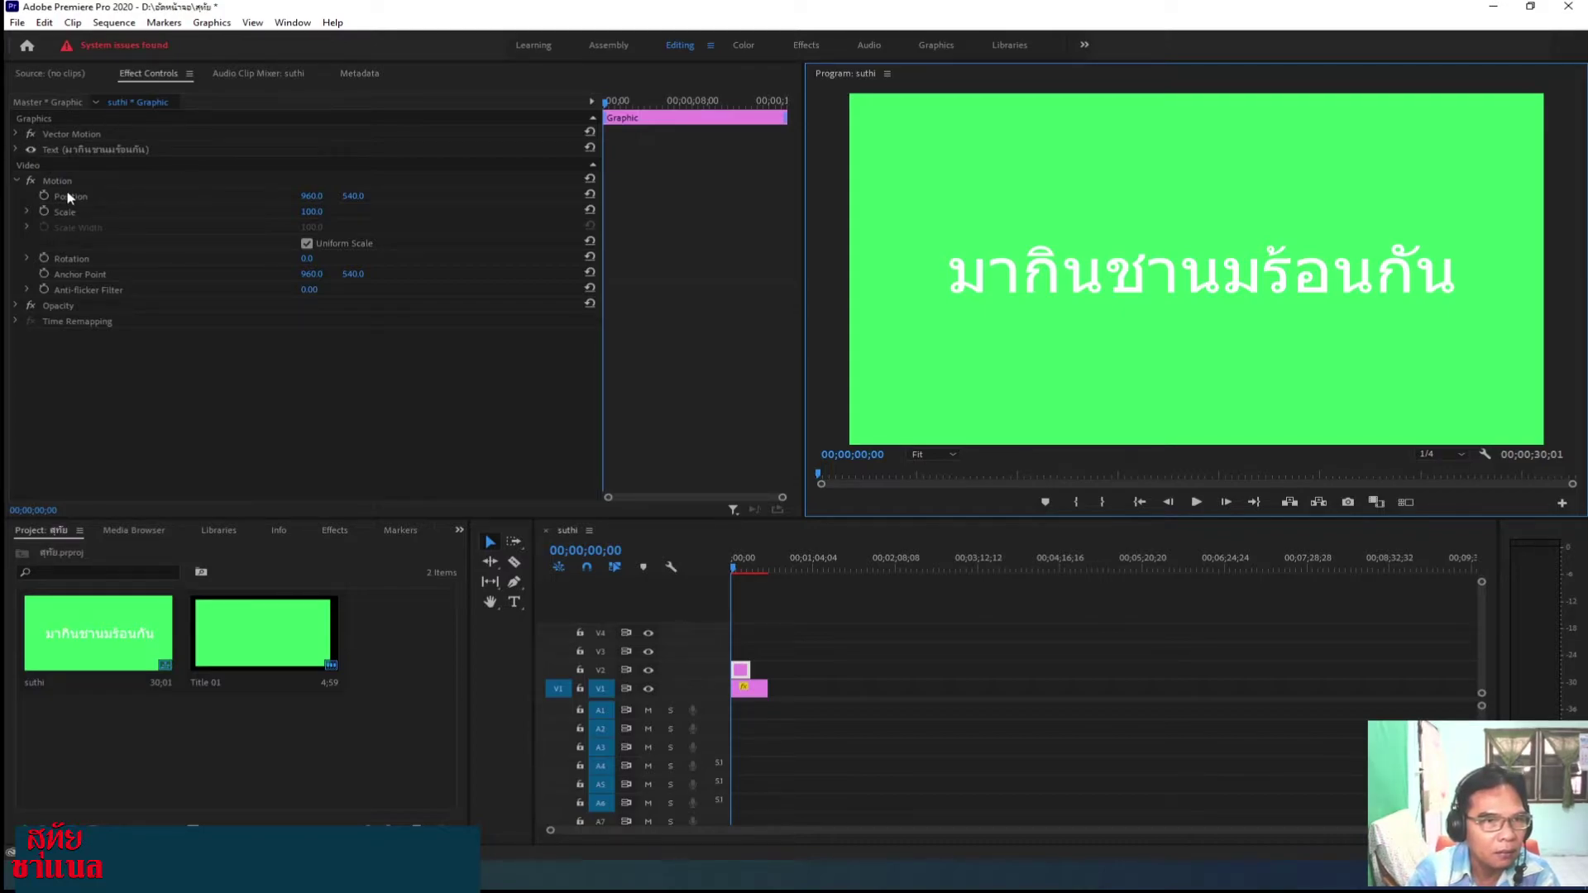
Change the title's font to a bold Thai display font in Effect Controls.
{"action": "left_click", "coordinate": [16, 149]}
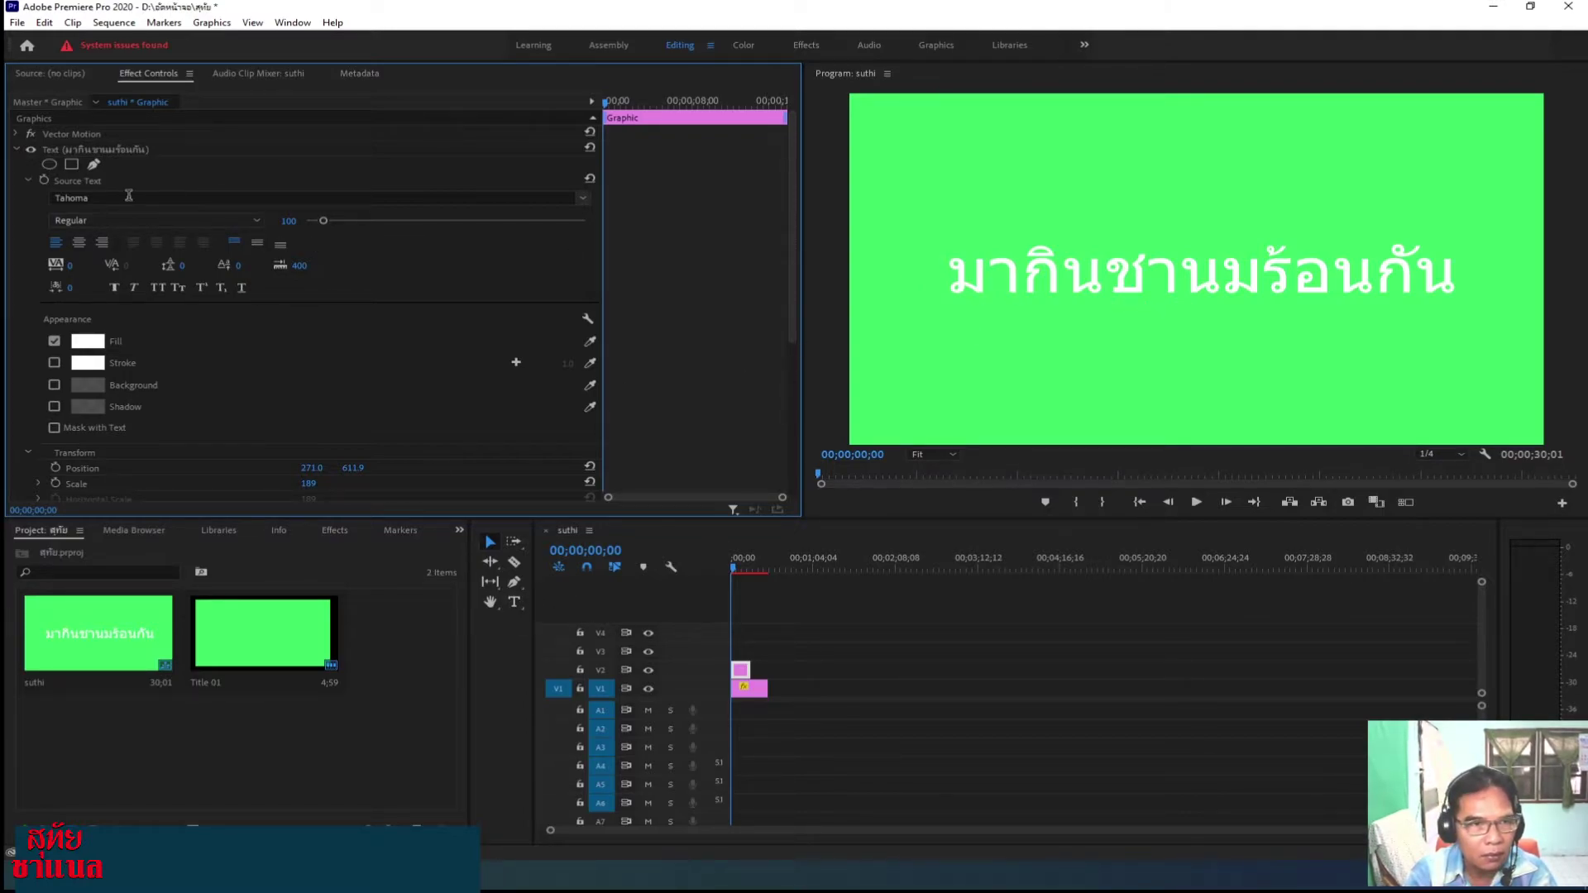
{"action": "left_click", "coordinate": [582, 205]}
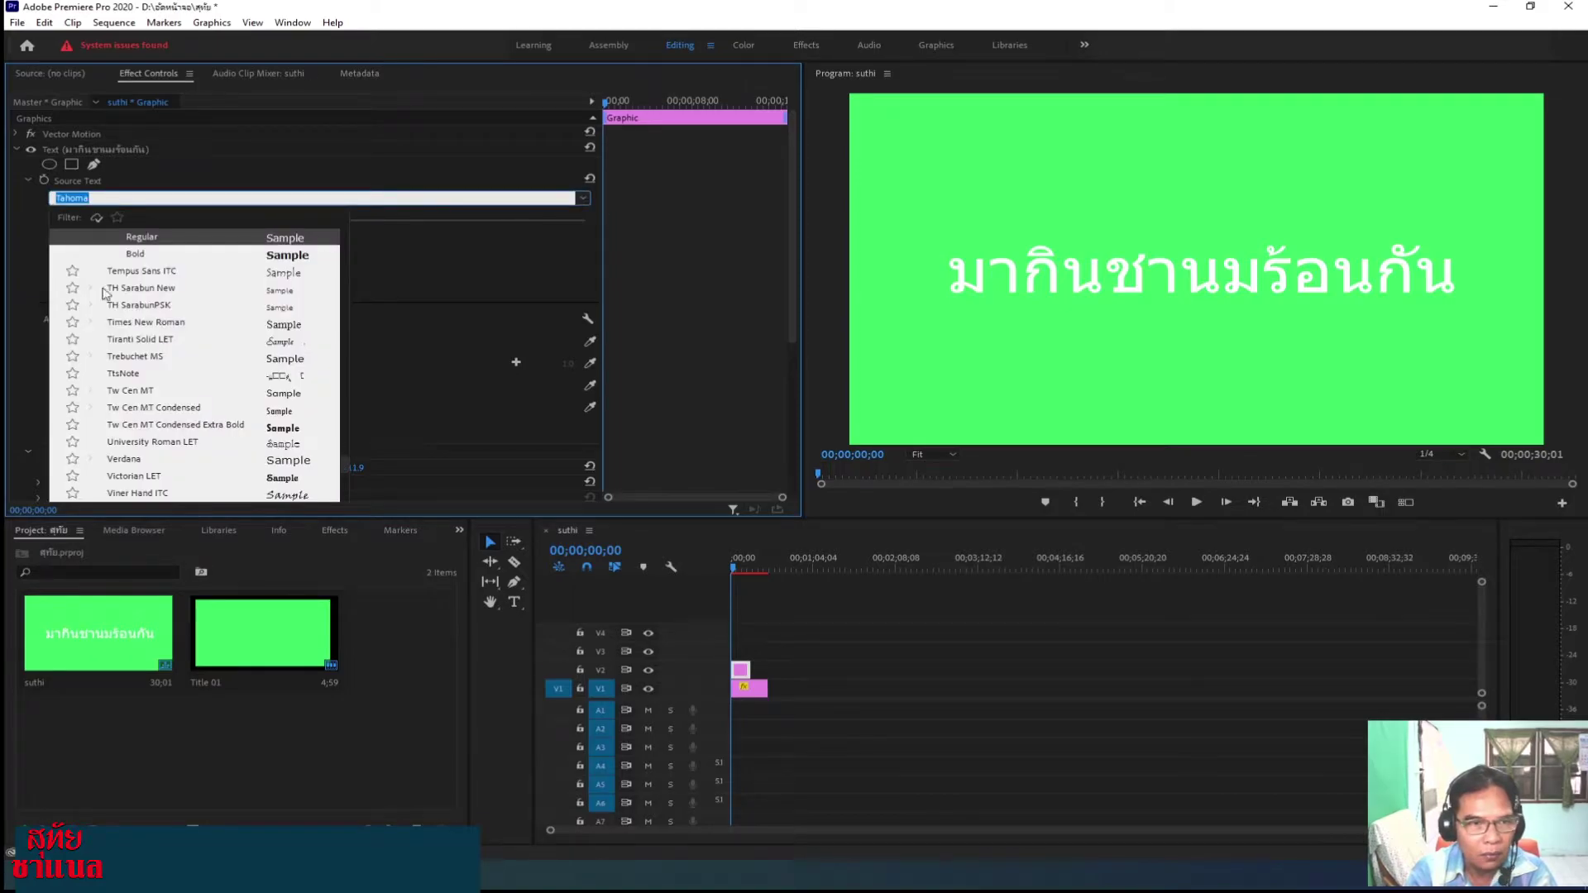
{"action": "left_click", "coordinate": [155, 378]}
{"action": "key", "text": "Up"}
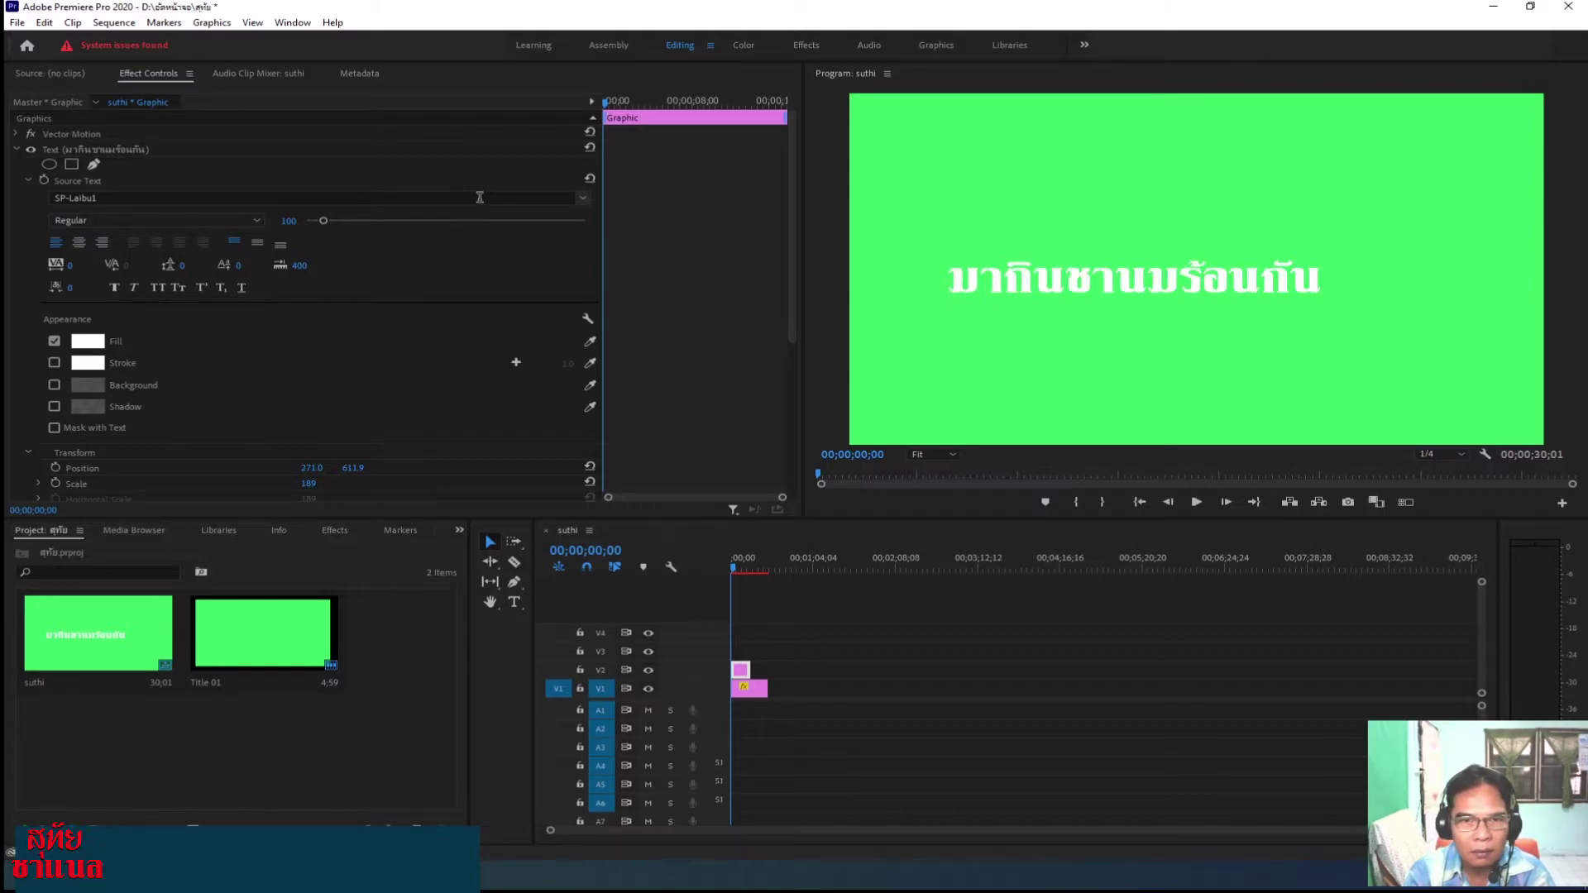
Scale the title up to 278 and move it left to position 214, 619.
{"action": "left_click", "coordinate": [491, 546]}
{"action": "left_click", "coordinate": [1191, 276]}
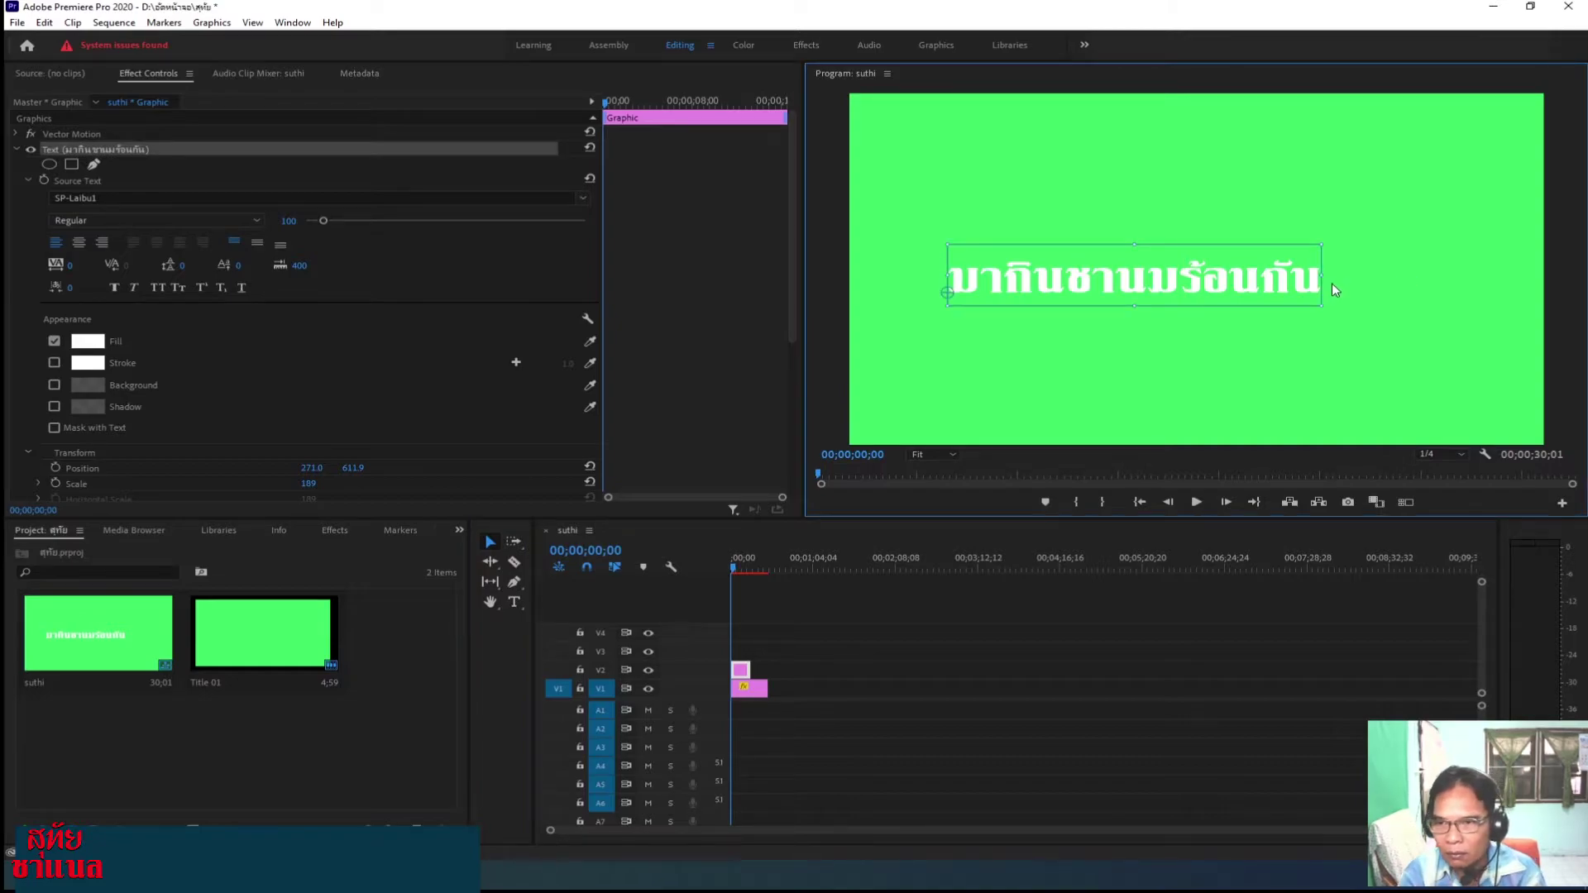
{"action": "left_click_drag", "start_coordinate": [1321, 277], "coordinate": [1498, 287]}
{"action": "left_click_drag", "start_coordinate": [1399, 280], "coordinate": [1380, 281]}
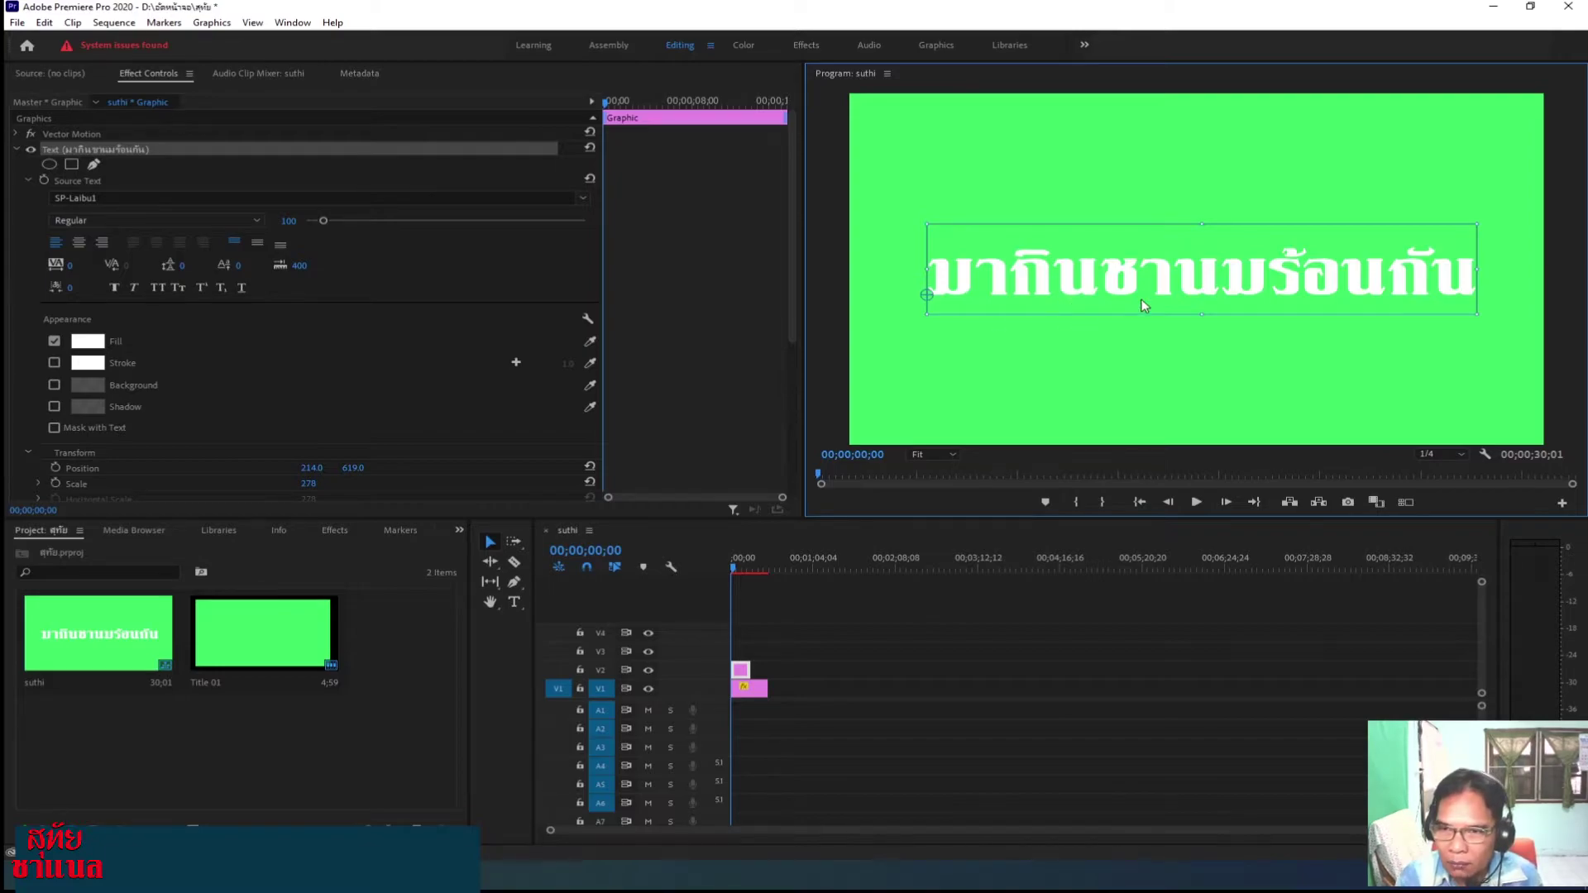
Give the title a red EE0C2C stroke, then select its first word มากิน.
{"action": "left_click", "coordinate": [33, 364]}
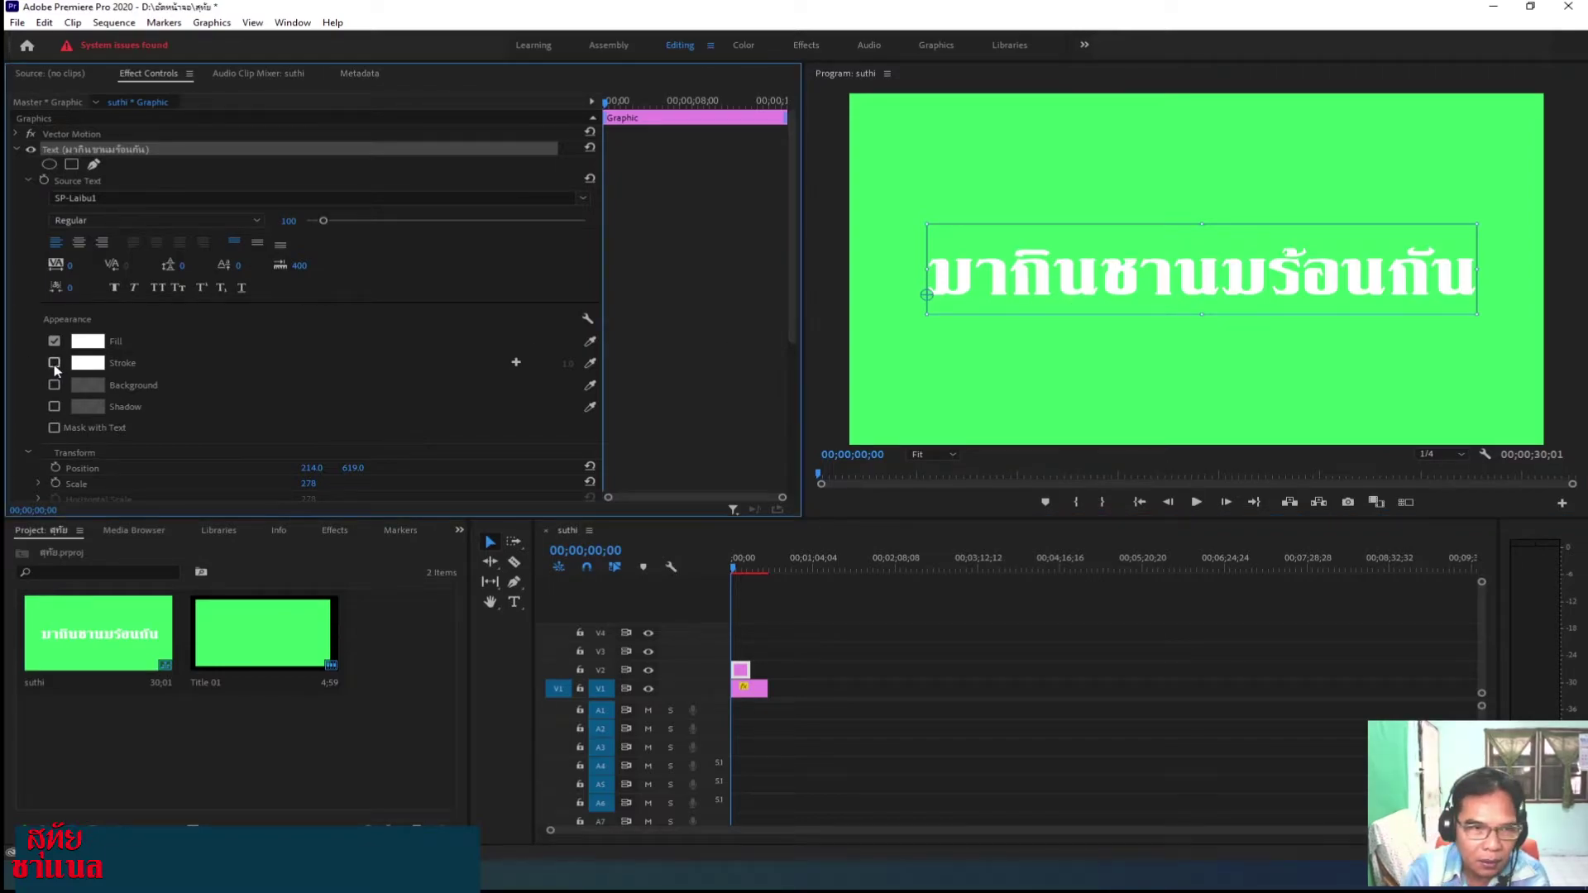
{"action": "left_click", "coordinate": [53, 363]}
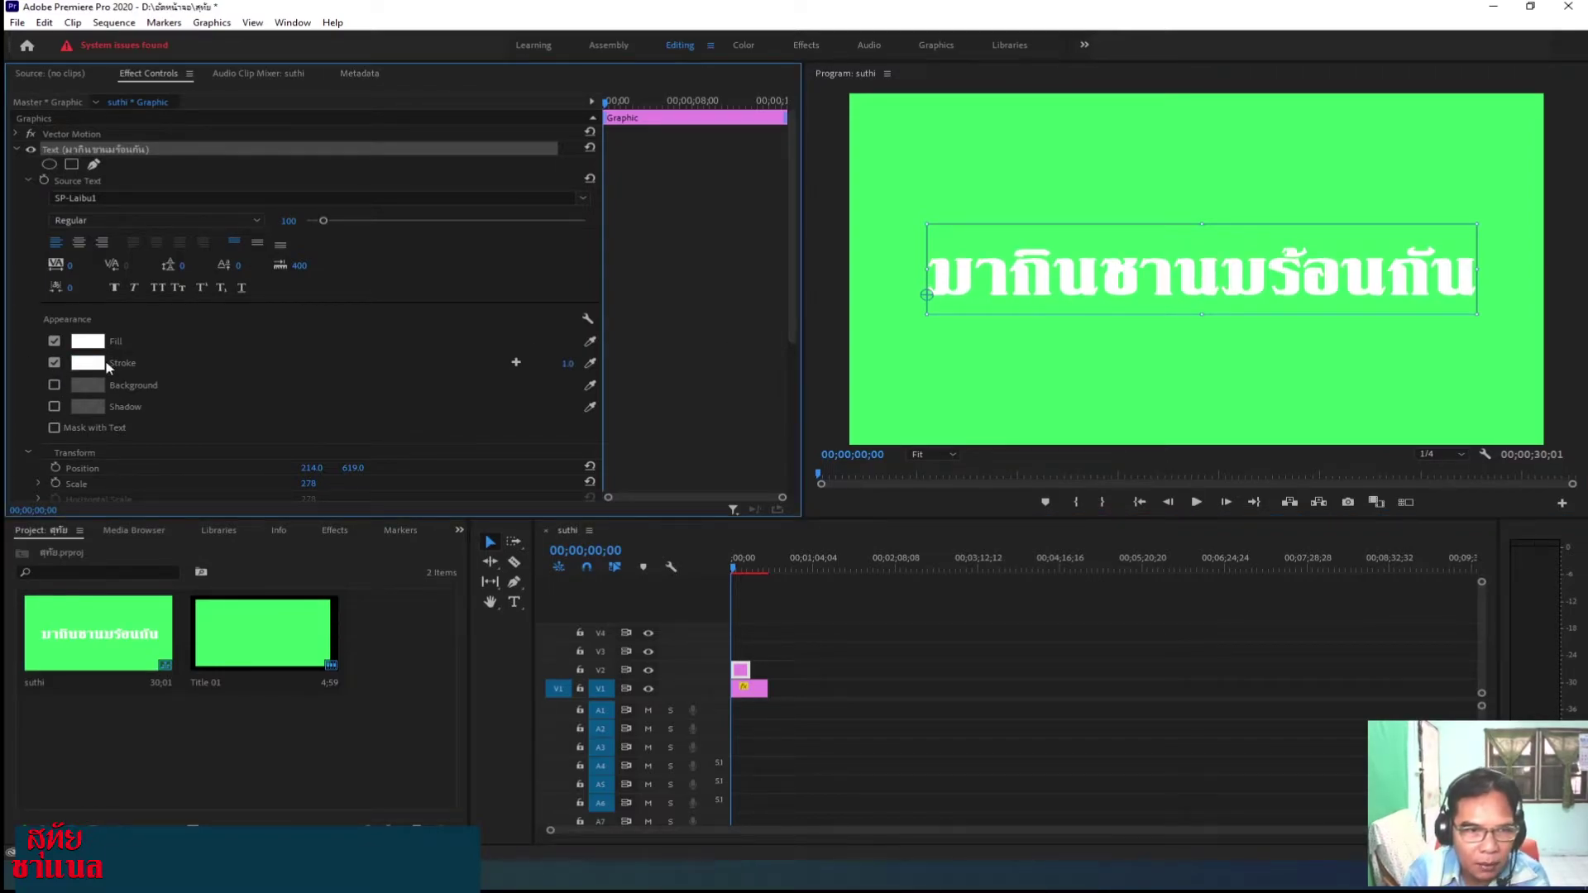
{"action": "left_click", "coordinate": [99, 364]}
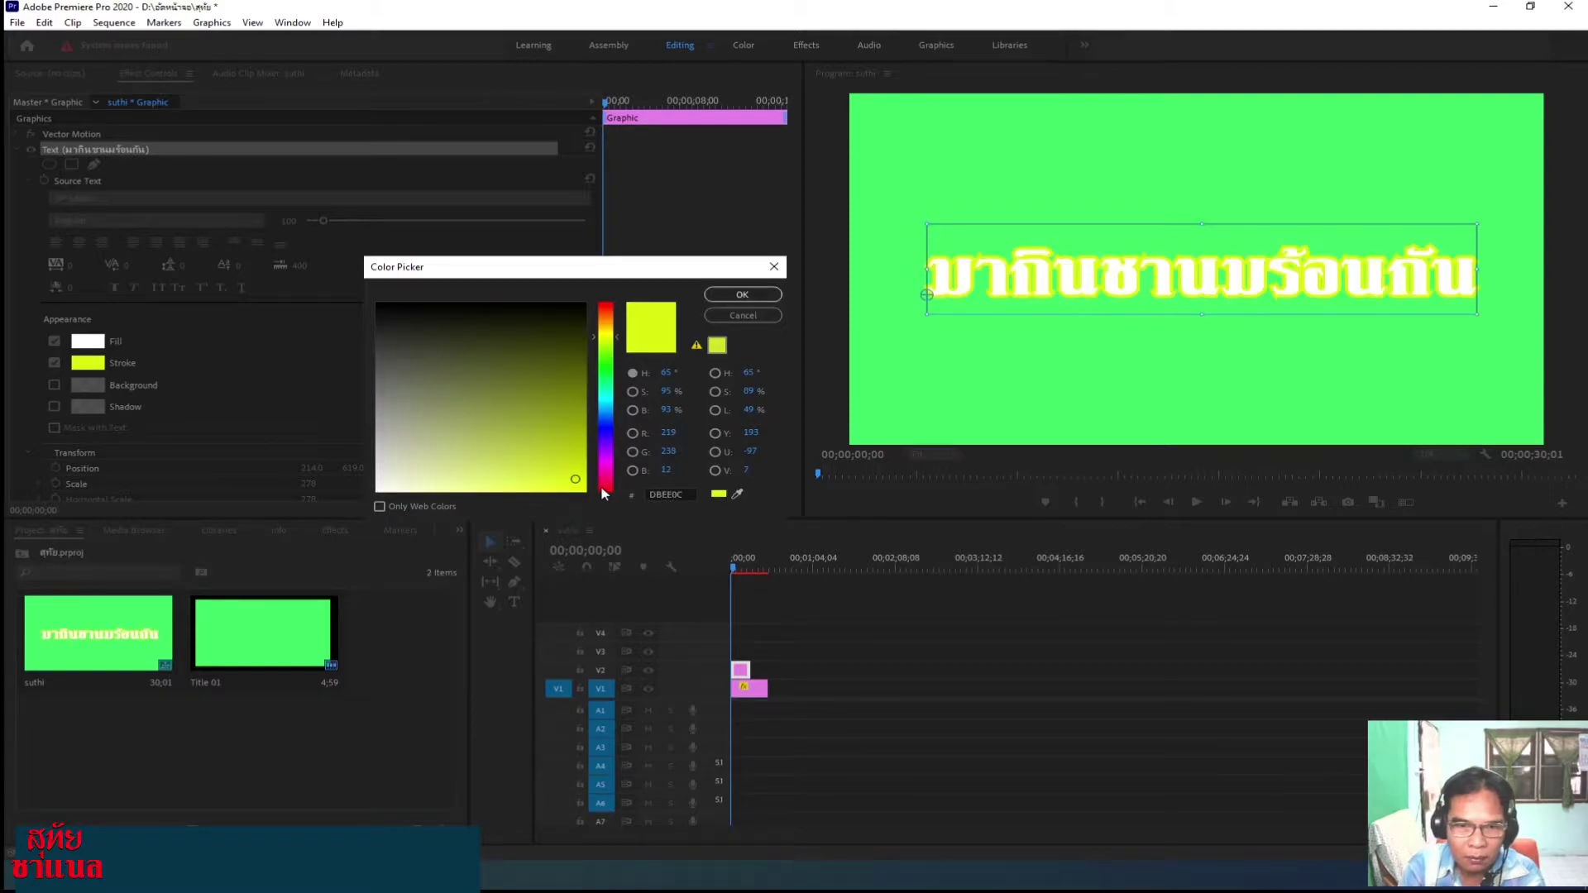
{"action": "left_click", "coordinate": [605, 488]}
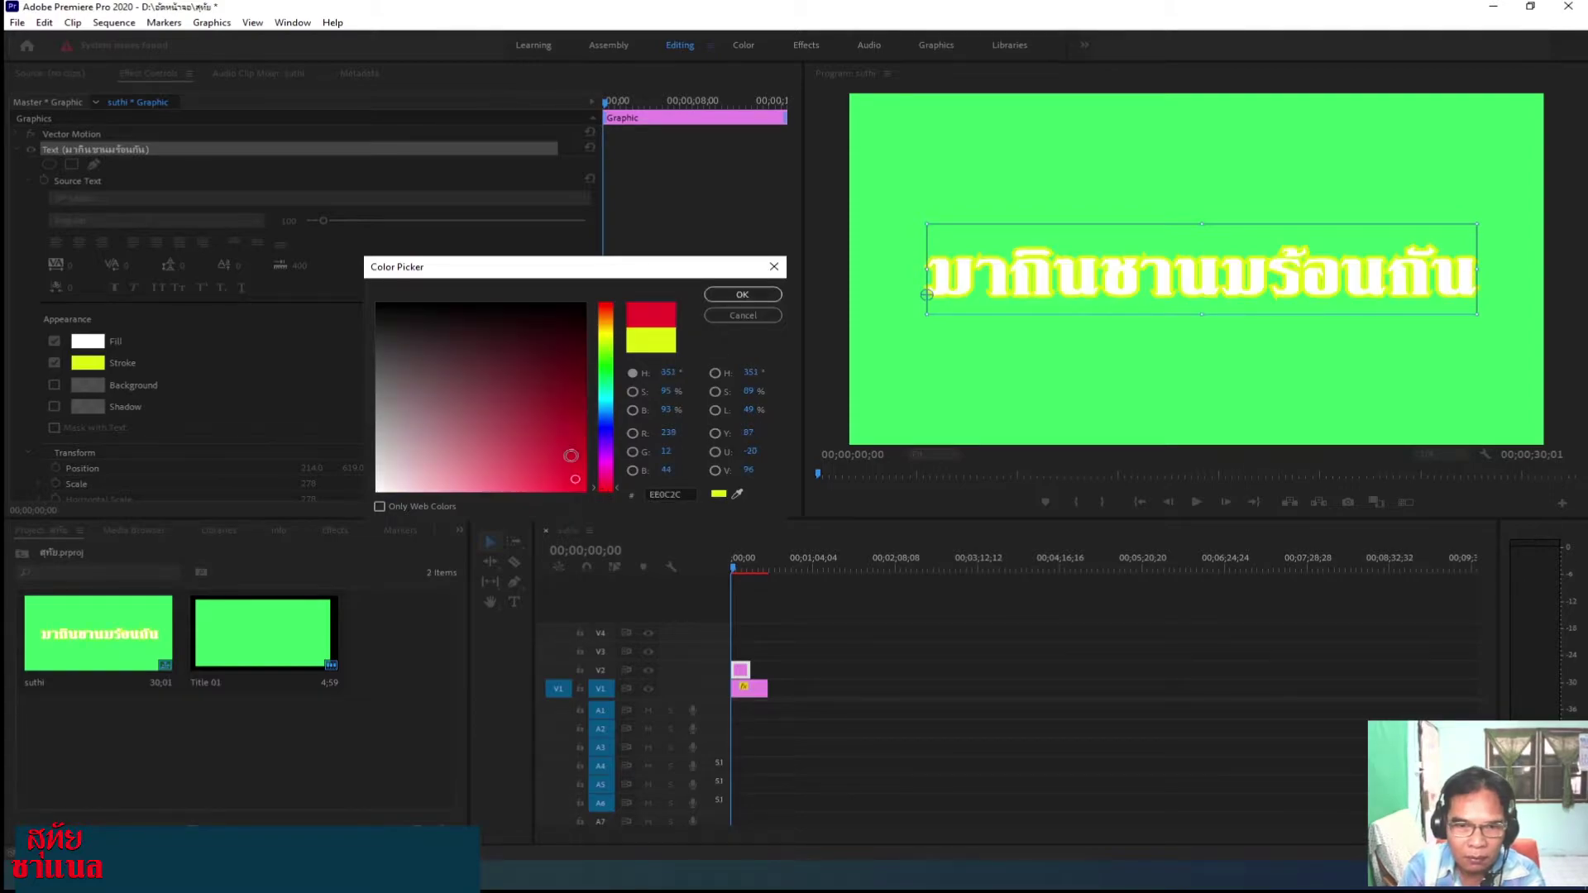
{"action": "left_click", "coordinate": [743, 294]}
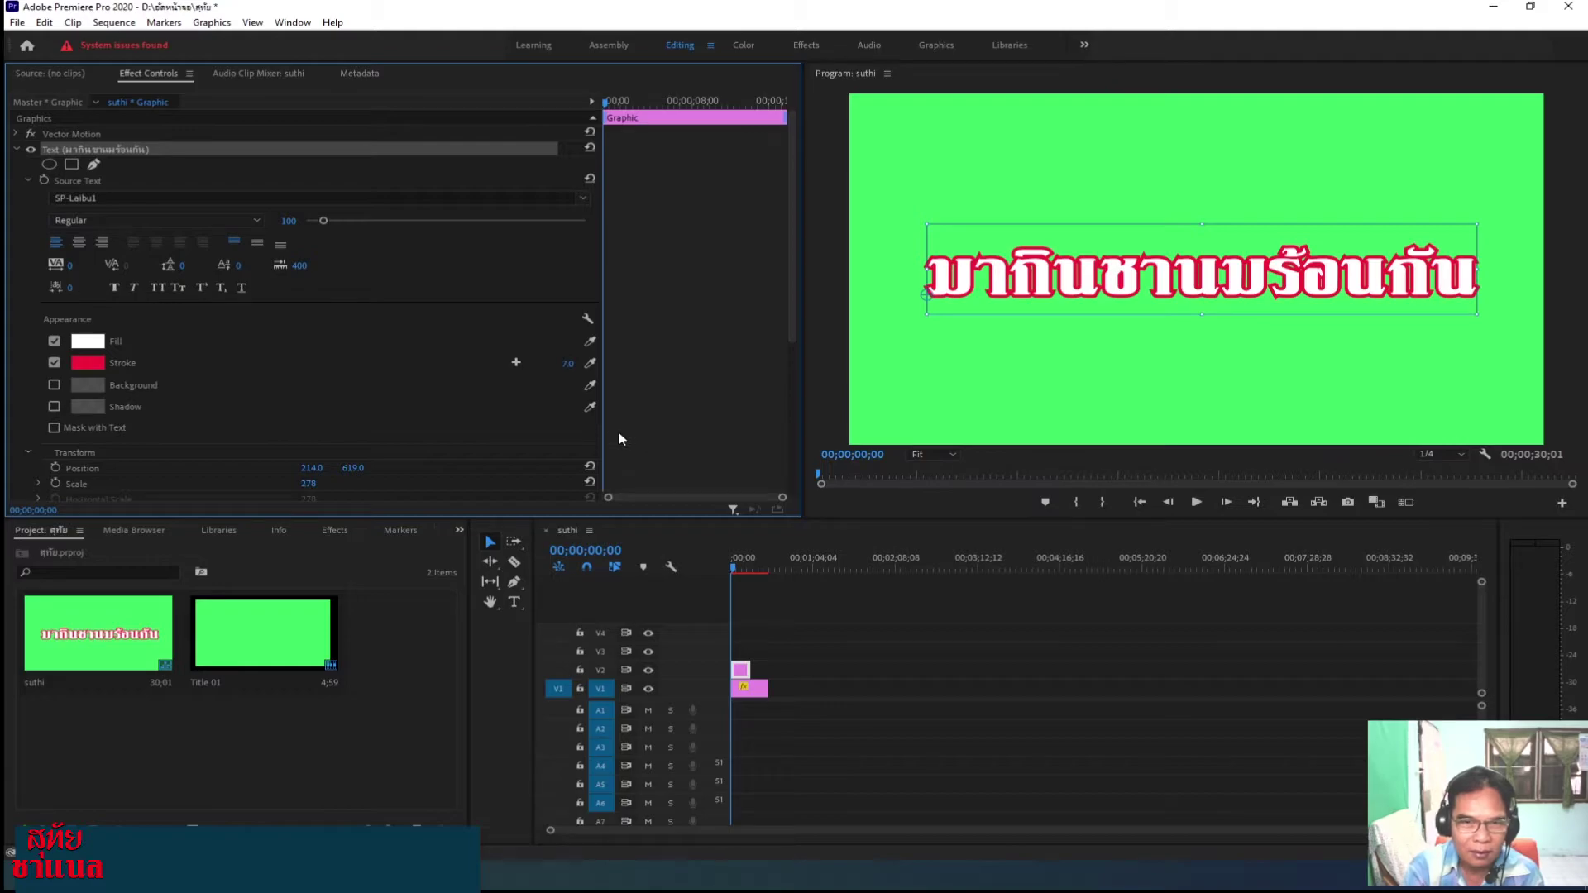
{"action": "left_click", "coordinate": [516, 603]}
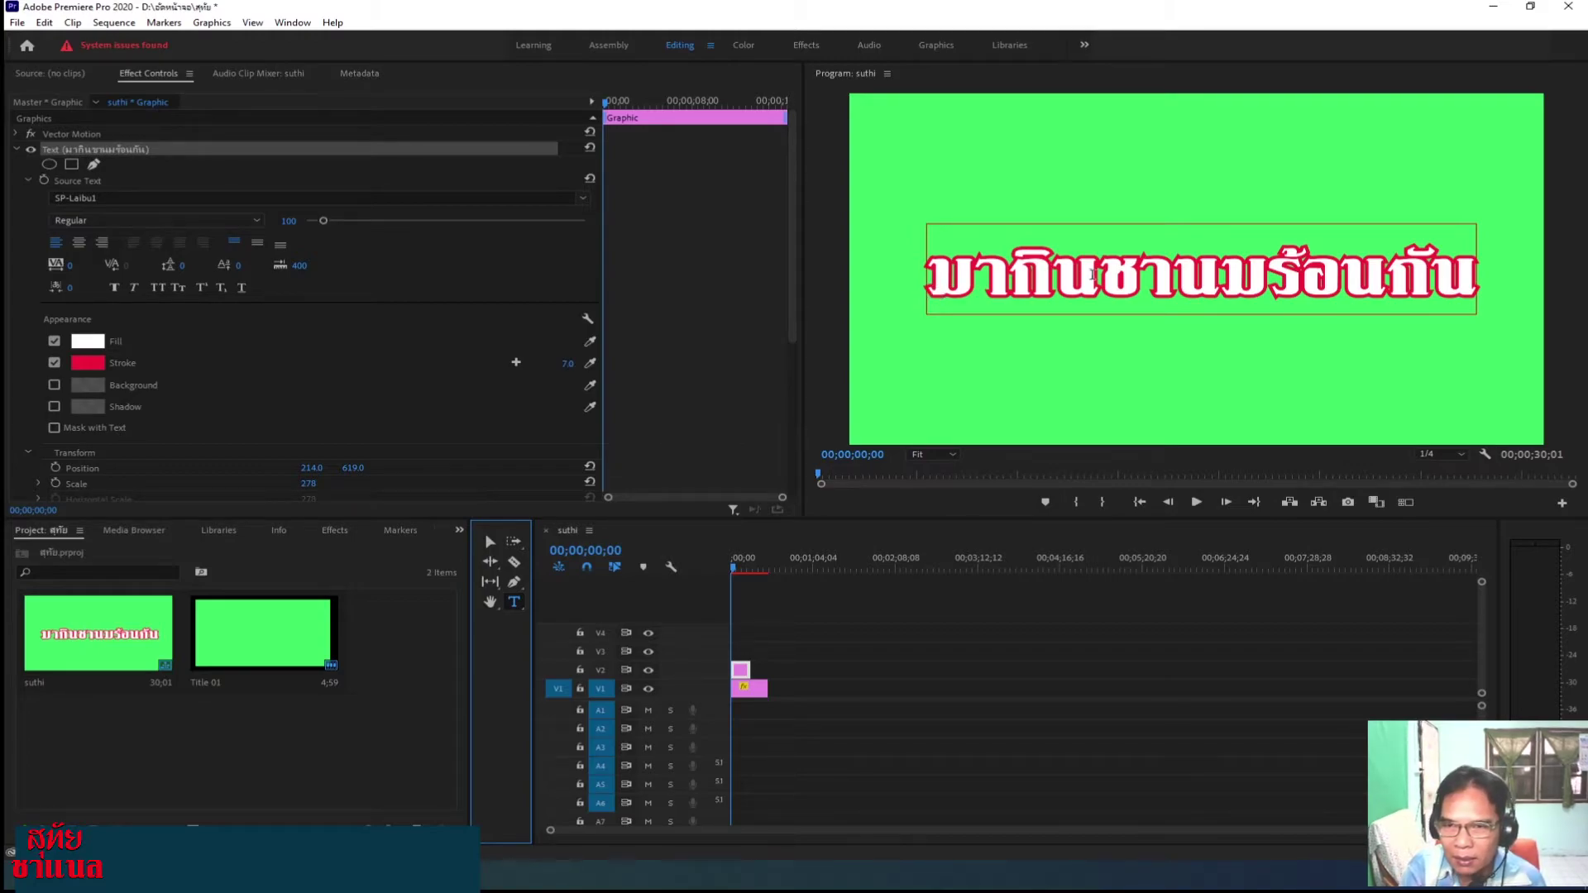
{"action": "left_click_drag", "start_coordinate": [1108, 275], "coordinate": [889, 290]}
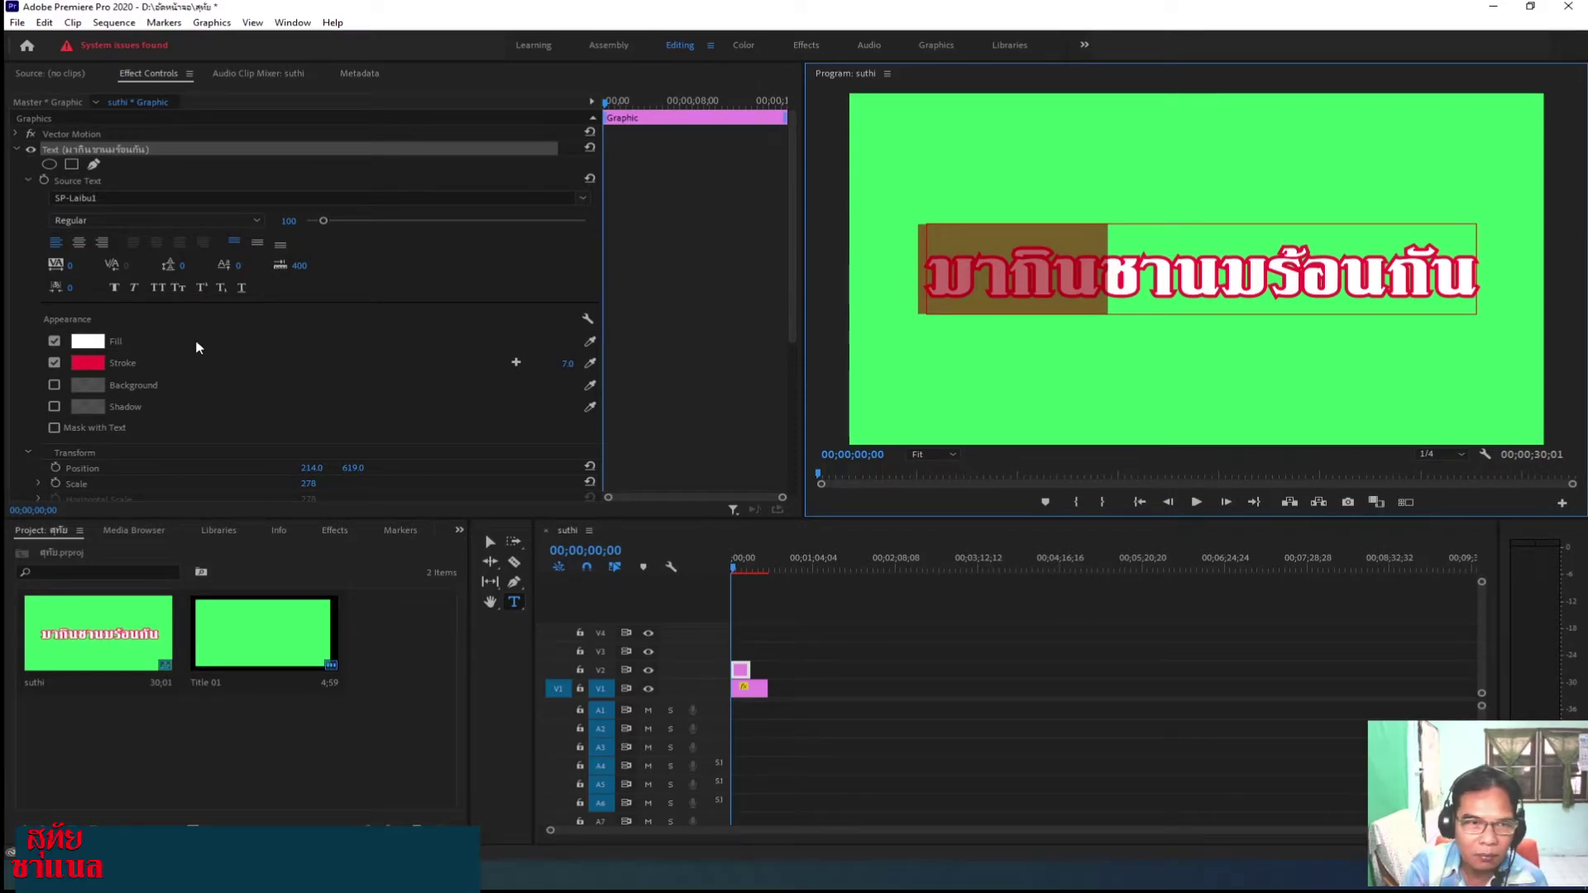
Fill the word มากิน yellow, leaving the rest white, and show the Effects panel.
{"action": "left_click", "coordinate": [89, 342]}
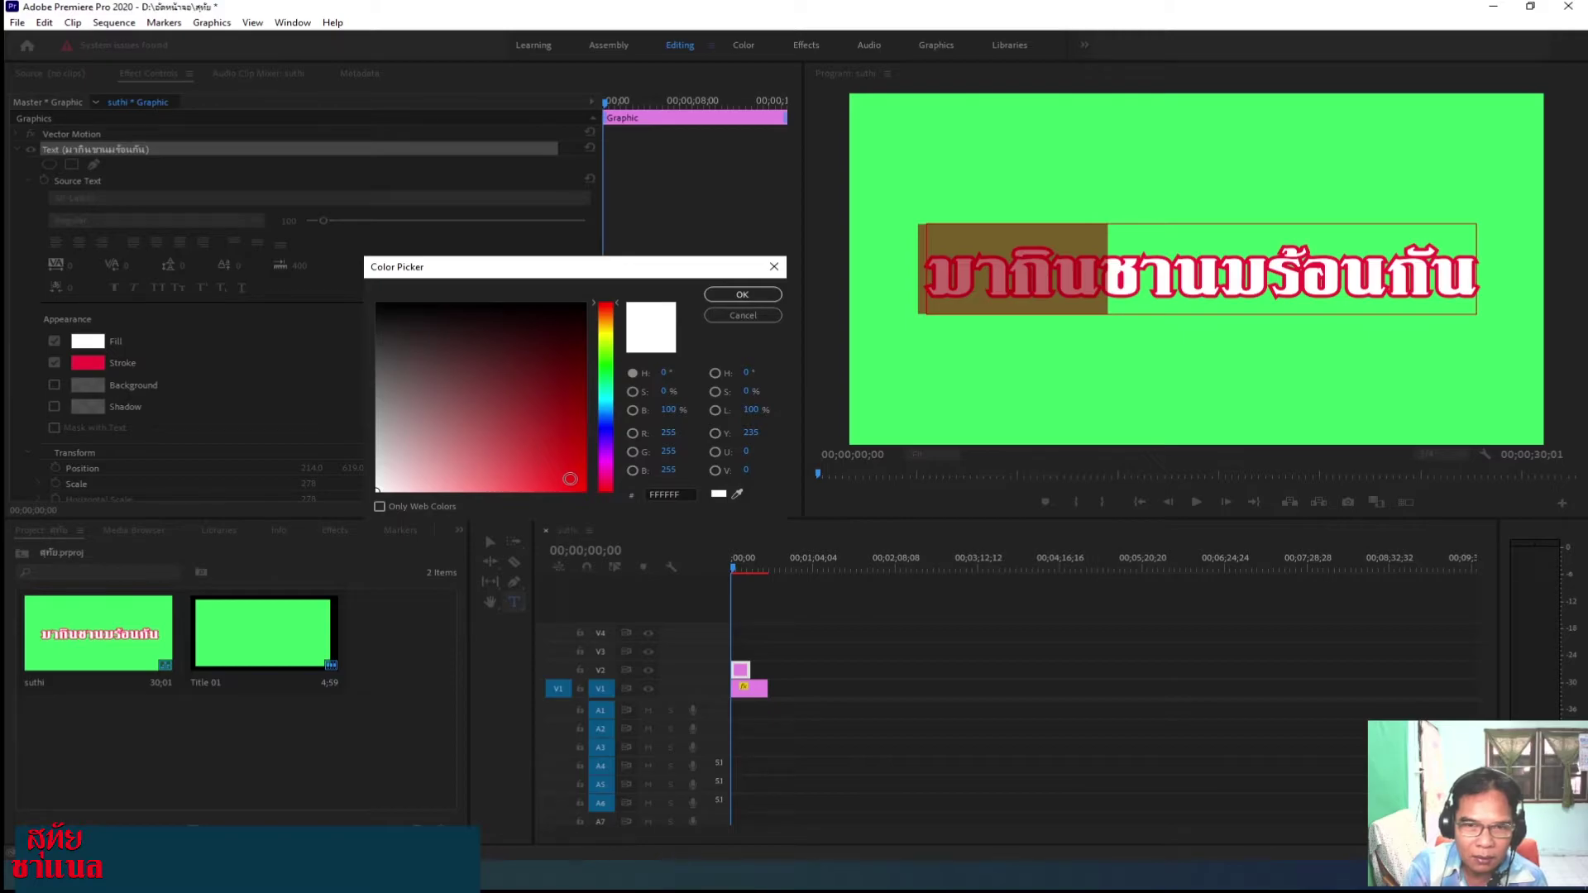
{"action": "key", "text": "Escape"}
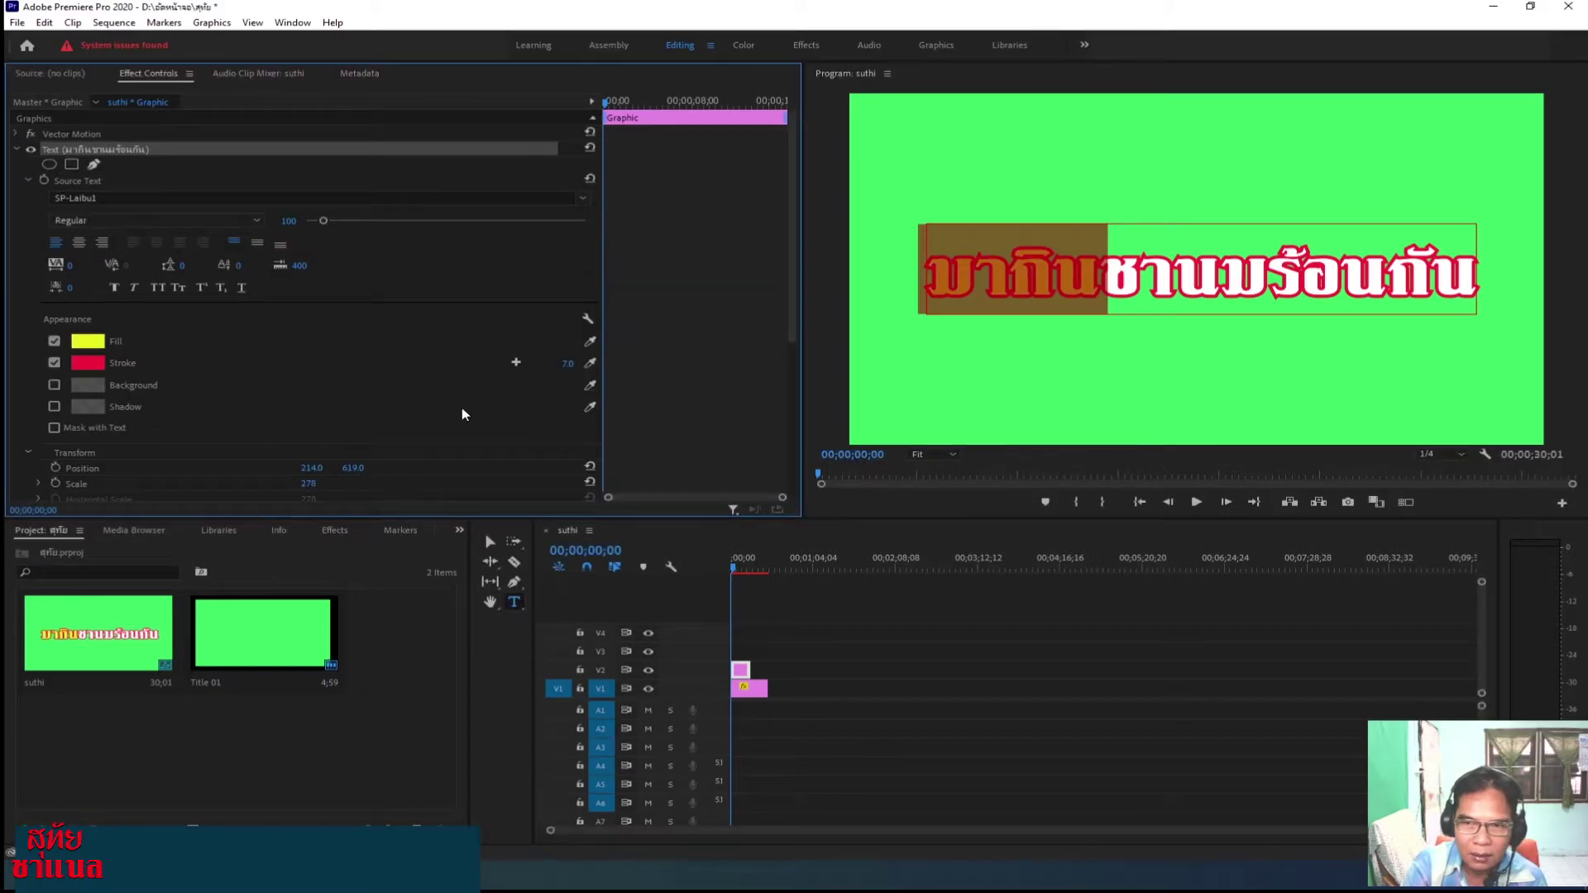
{"action": "left_click", "coordinate": [489, 542]}
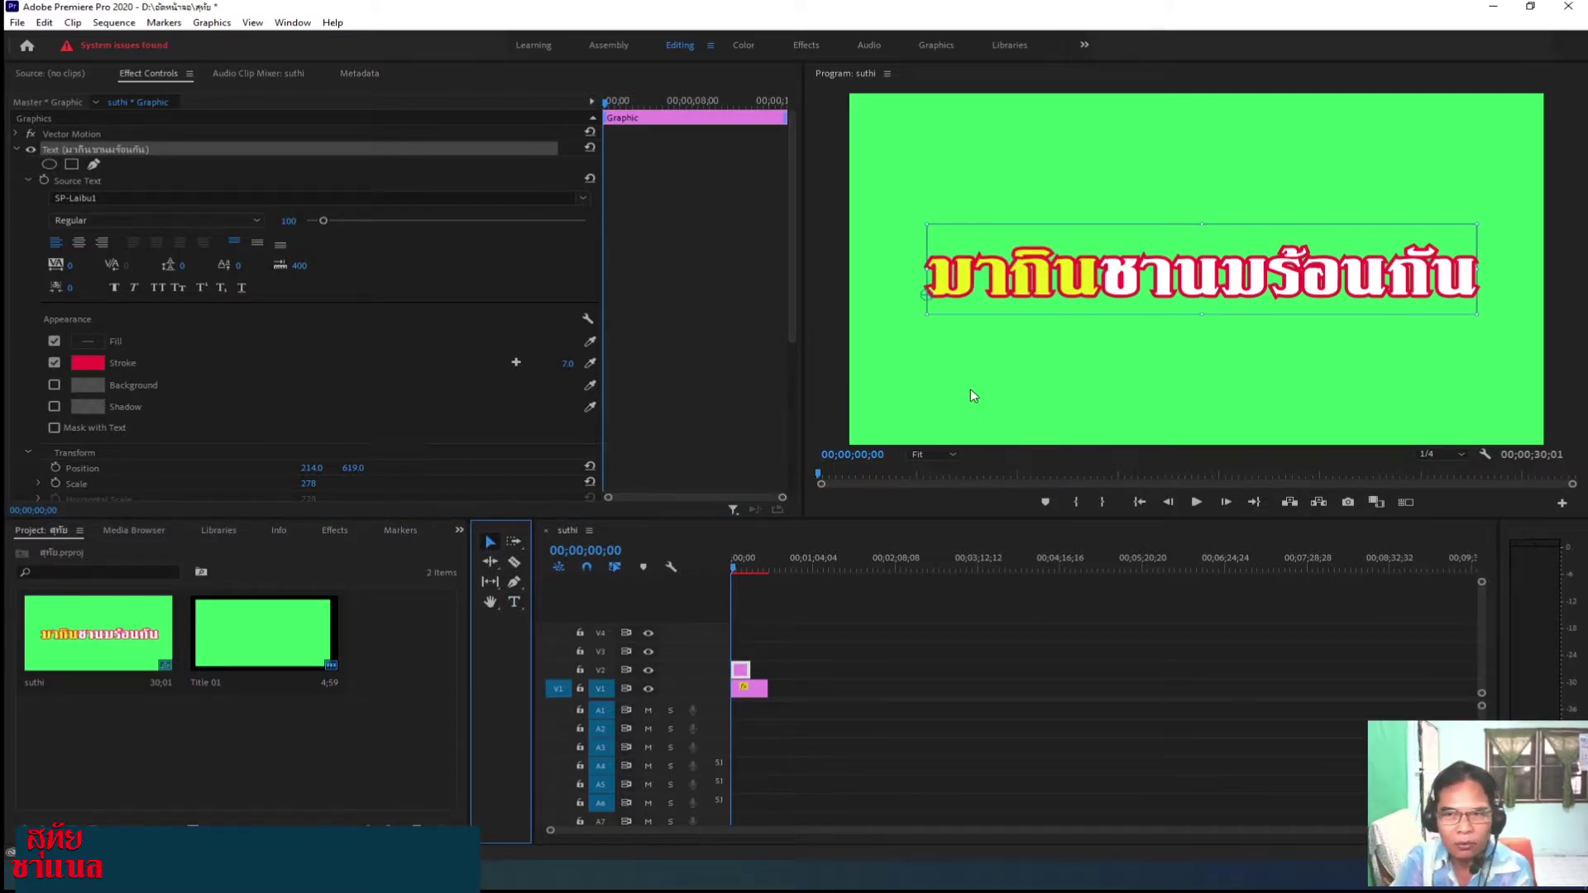
{"action": "left_click", "coordinate": [1224, 436]}
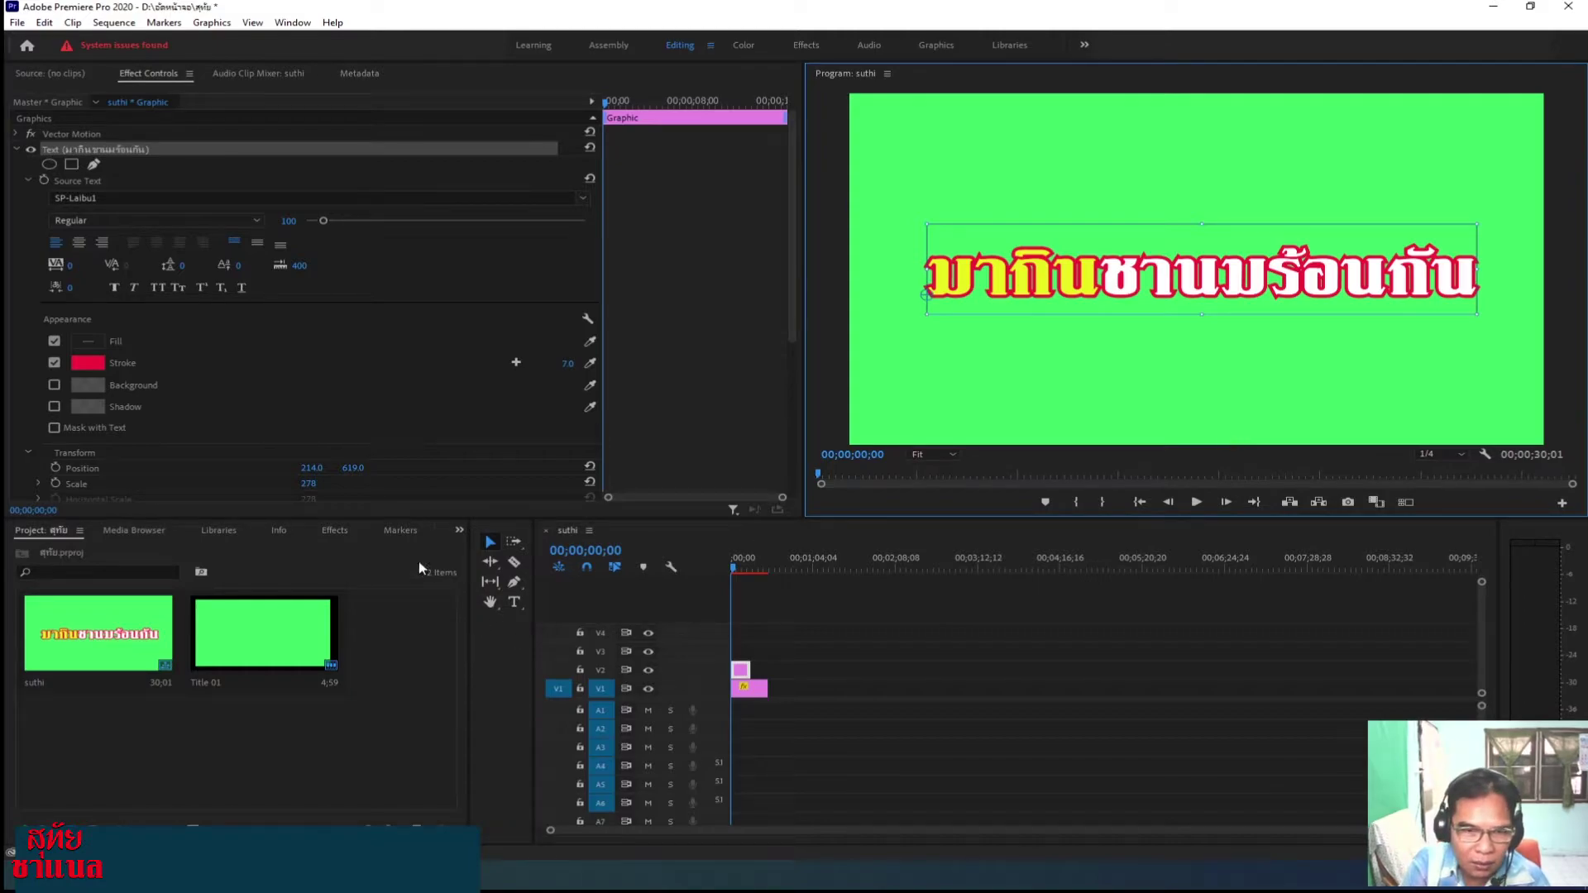
{"action": "left_click", "coordinate": [331, 531]}
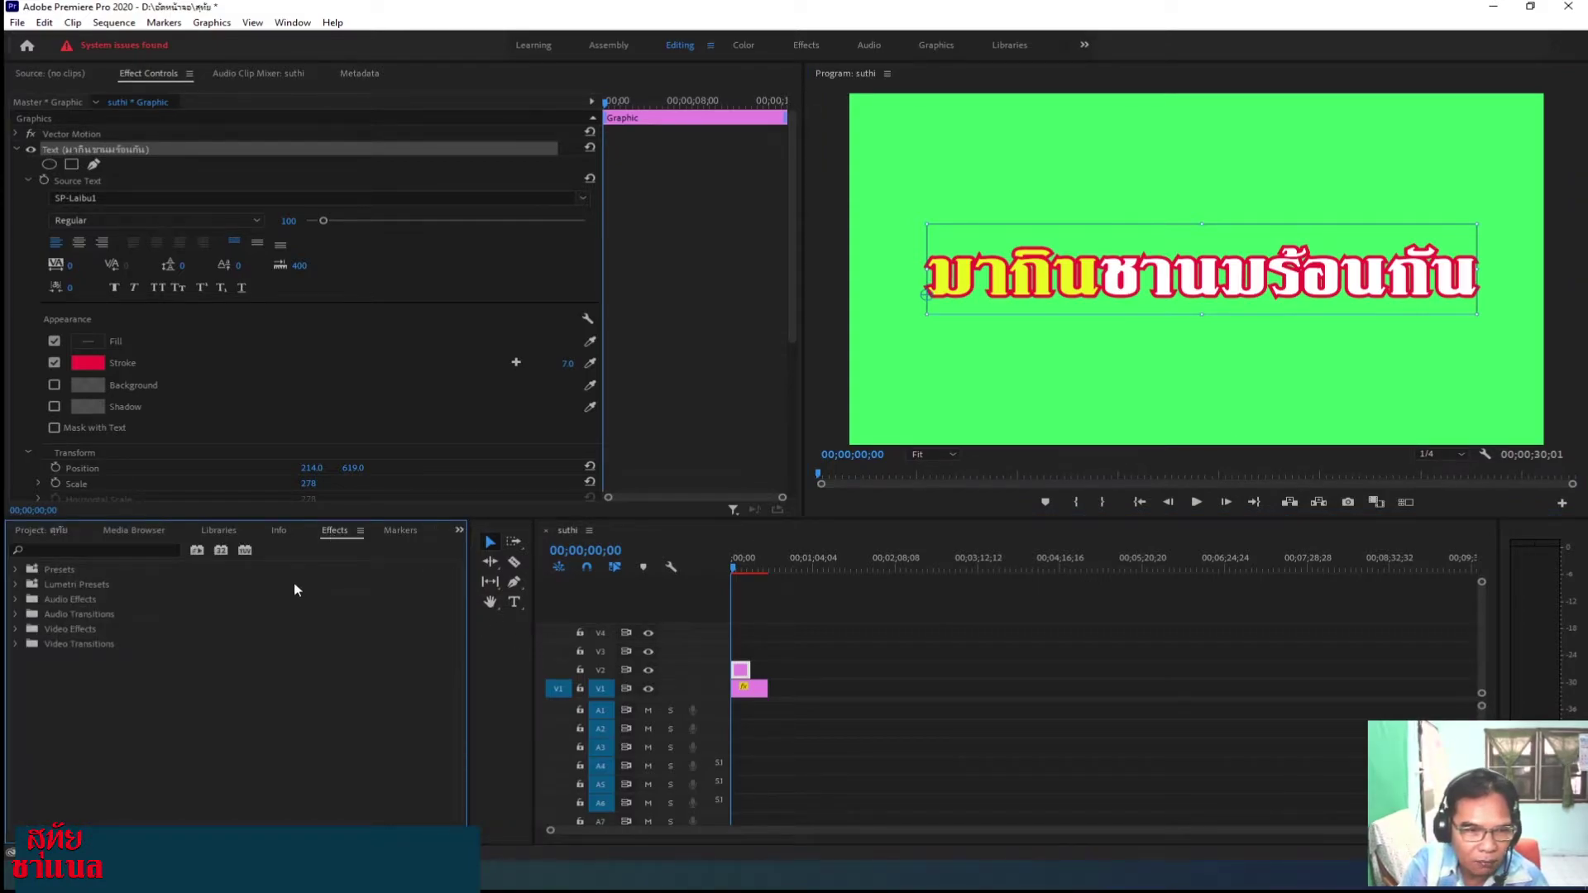
Apply Video Effects > Distort > Wave Warp to the title graphic clip.
{"action": "left_click", "coordinate": [16, 630]}
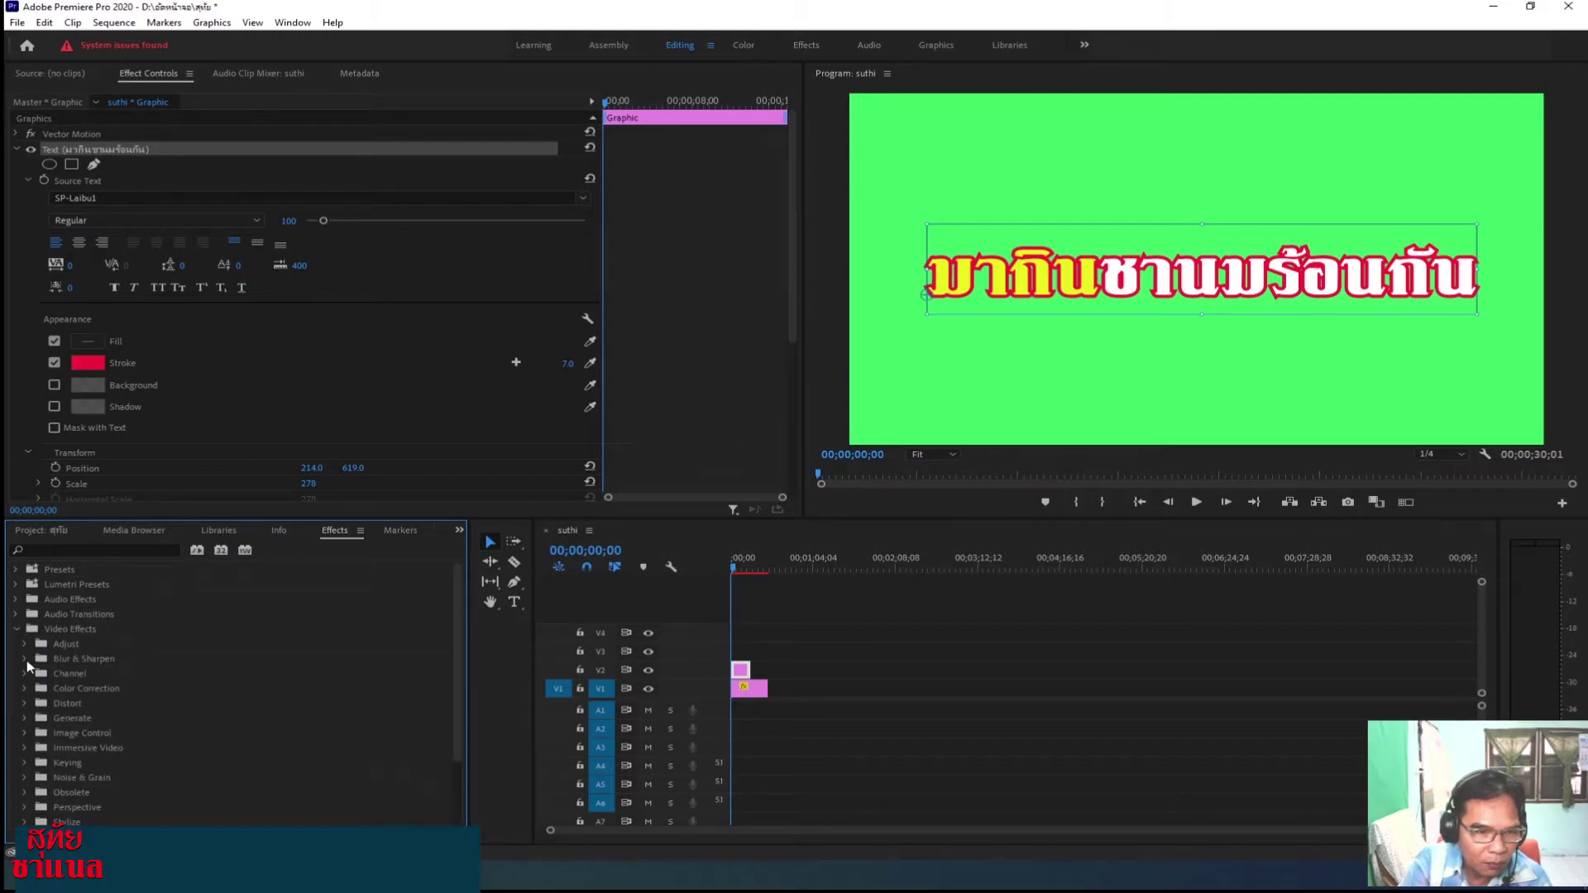
{"action": "left_click", "coordinate": [24, 704]}
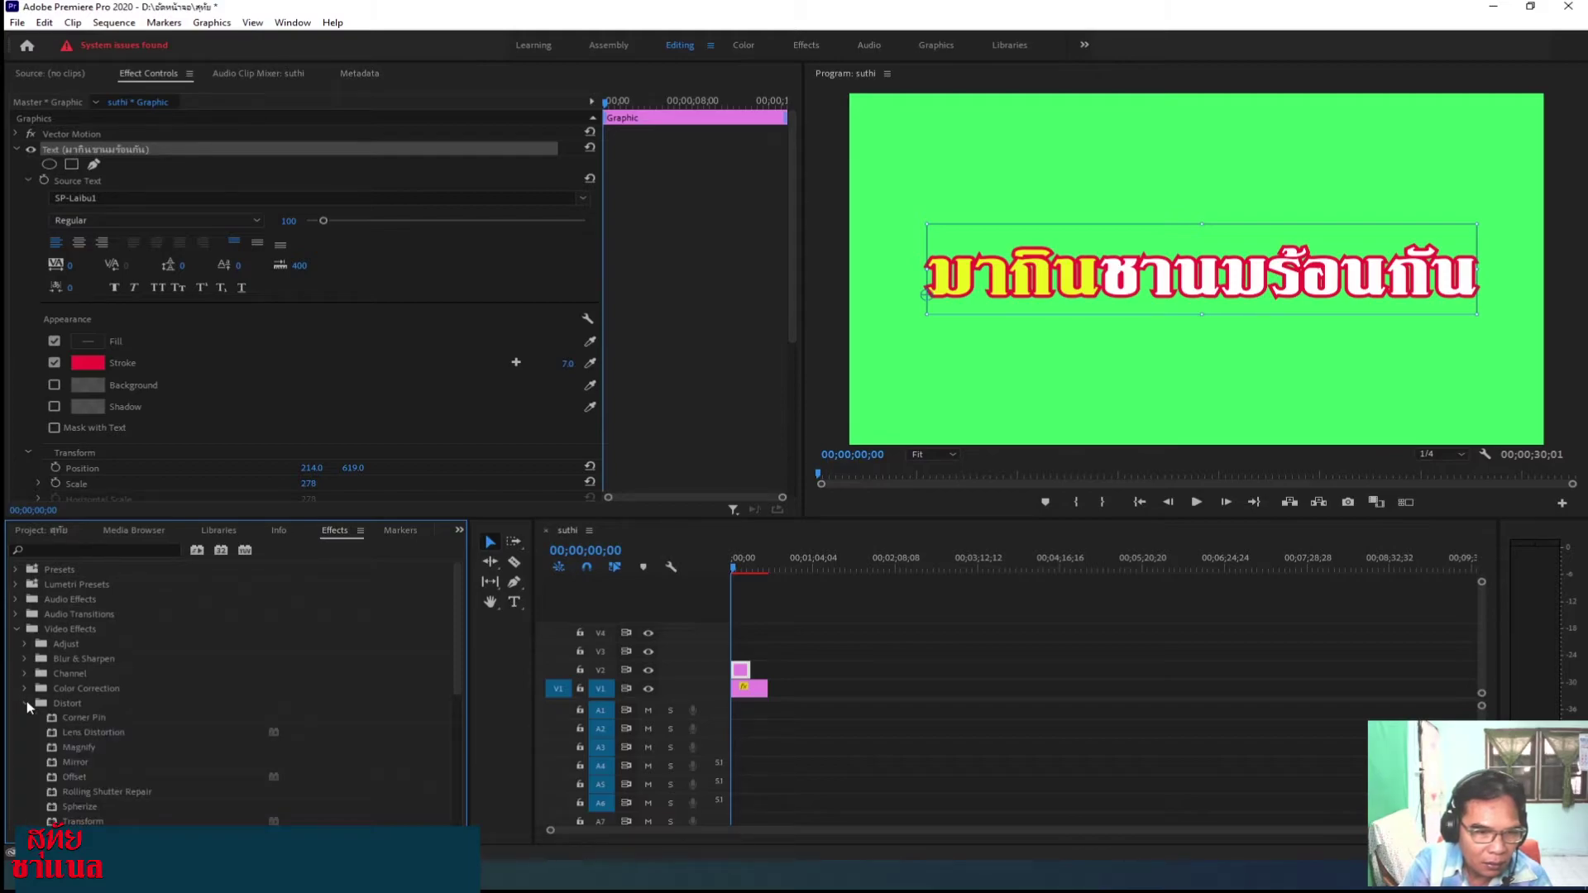
{"action": "left_click_drag", "start_coordinate": [457, 679], "coordinate": [445, 752]}
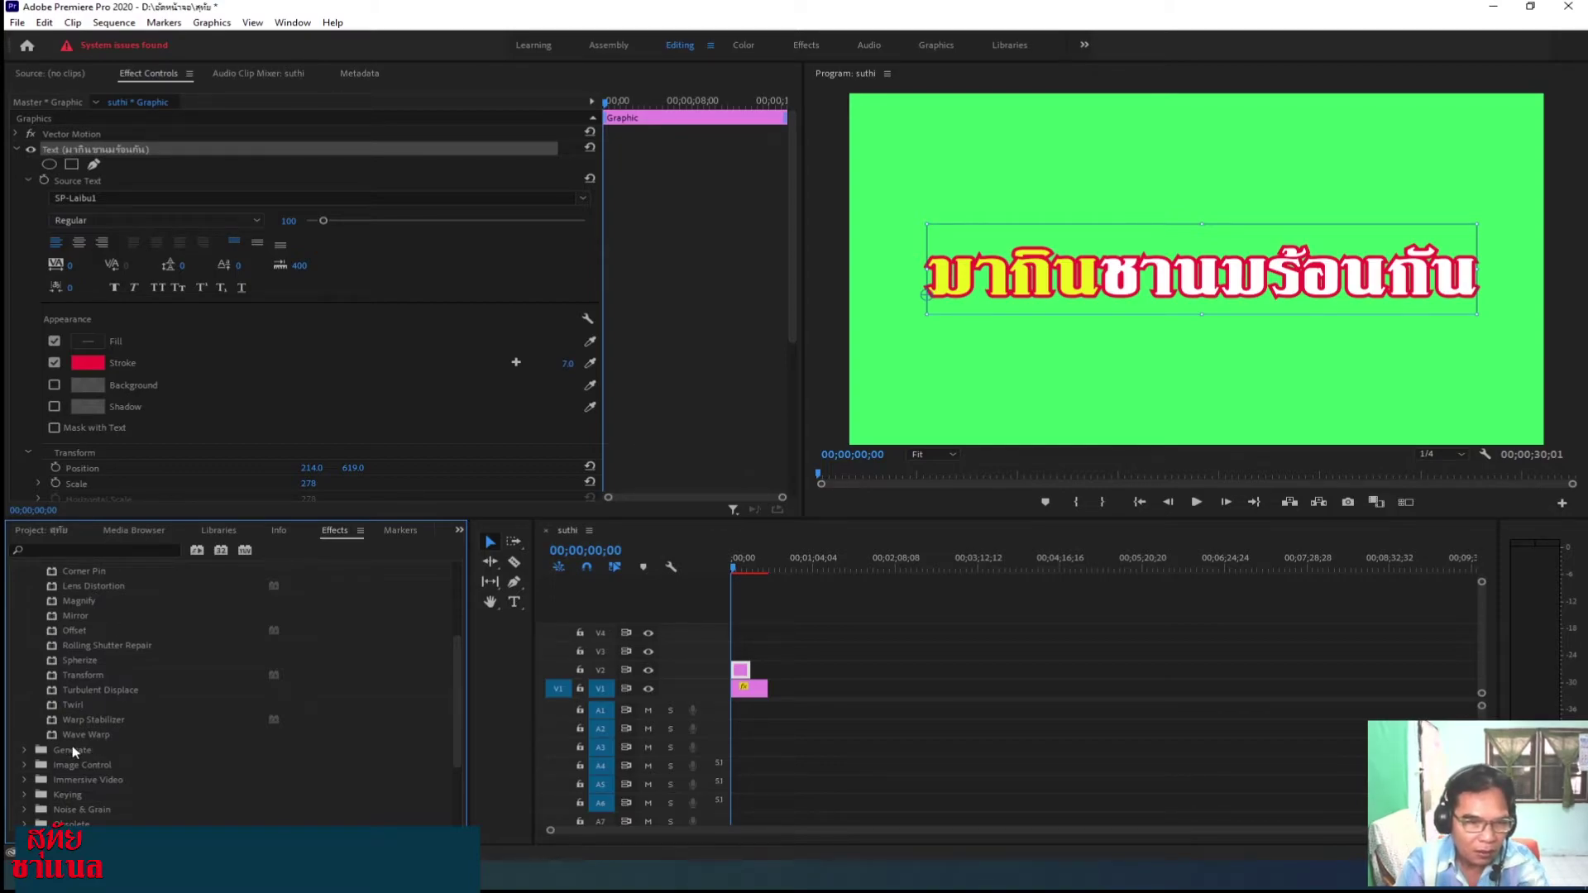
{"action": "mouse_move", "coordinate": [65, 733]}
{"action": "left_mouse_down"}
{"action": "mouse_move", "coordinate": [733, 638]}
{"action": "mouse_move", "coordinate": [741, 670]}
{"action": "left_mouse_up"}
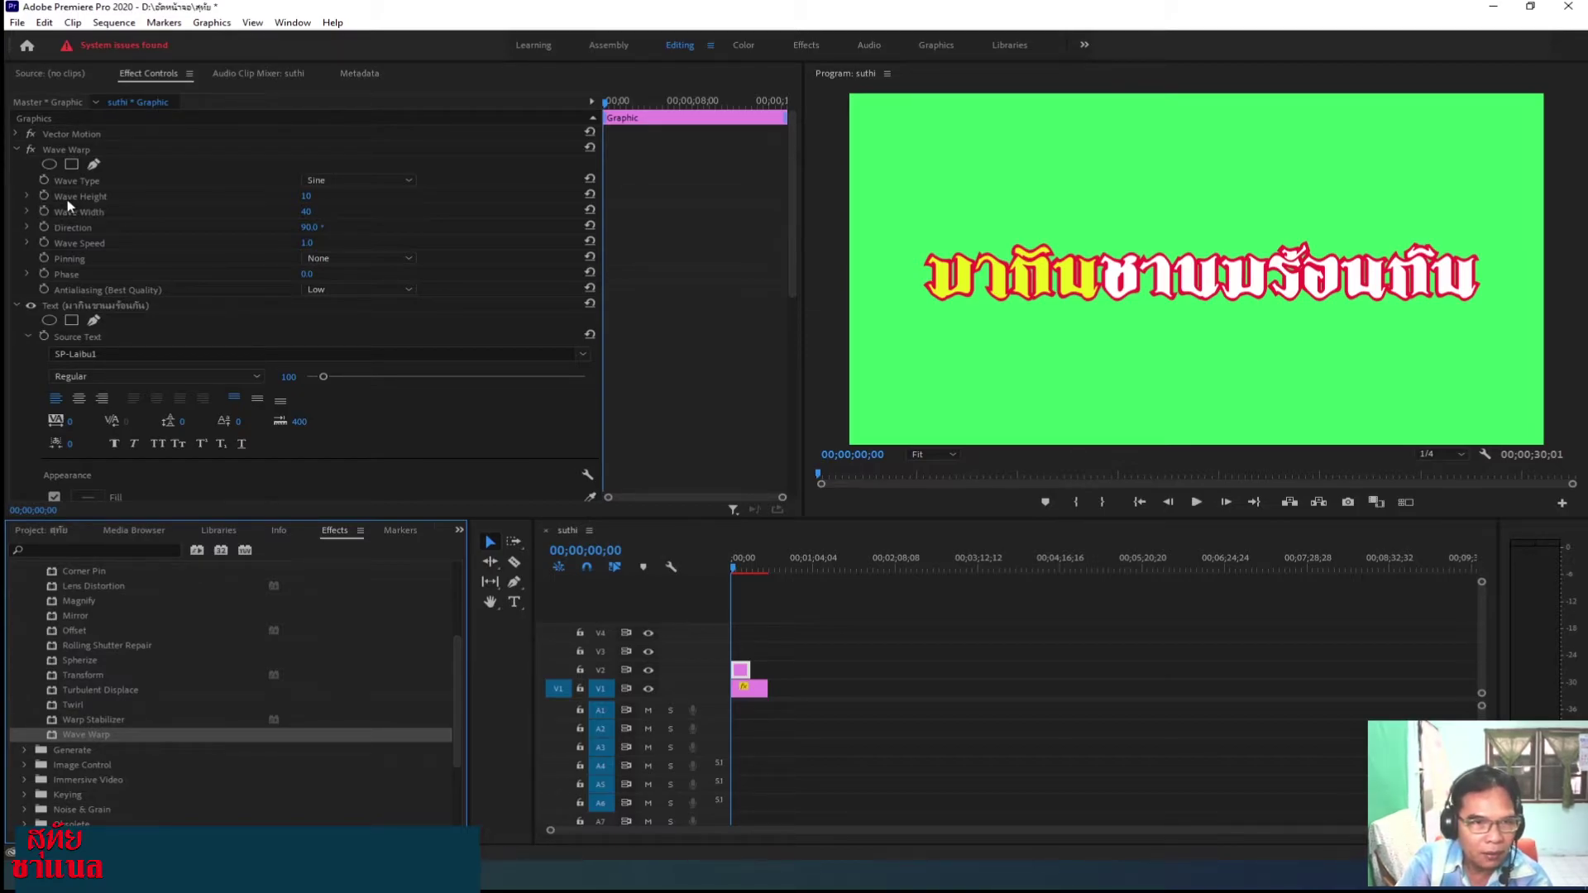
{"action": "left_click", "coordinate": [323, 196]}
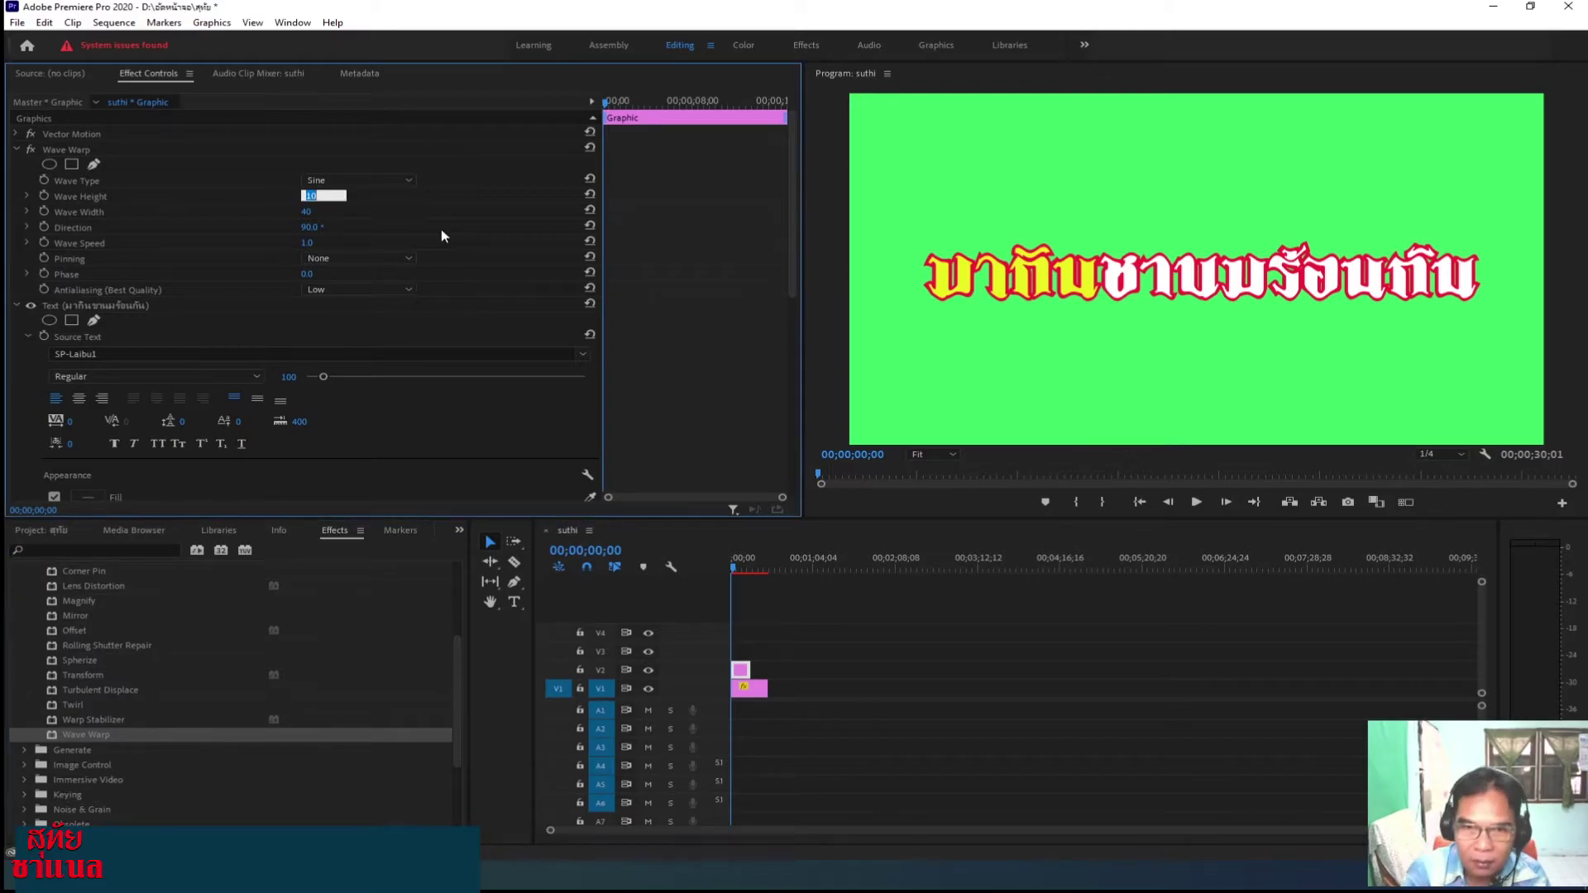
Enter Wave Height 7 and Wave Width 1800 for the Wave Warp.
{"action": "type", "text": "7"}
{"action": "key", "text": "Return"}
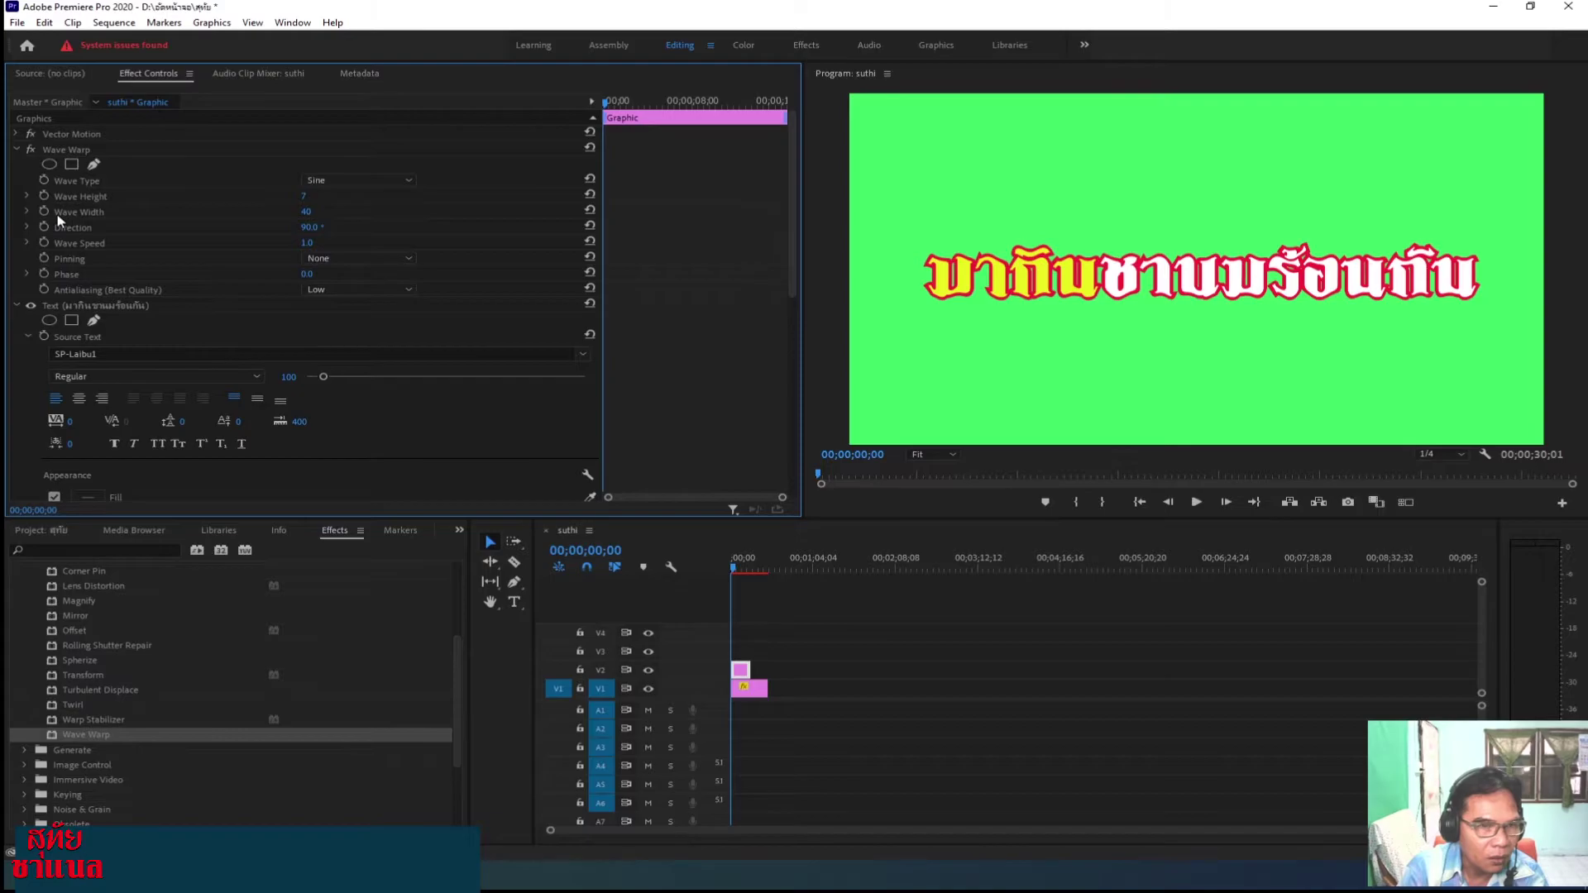
{"action": "left_click", "coordinate": [307, 212]}
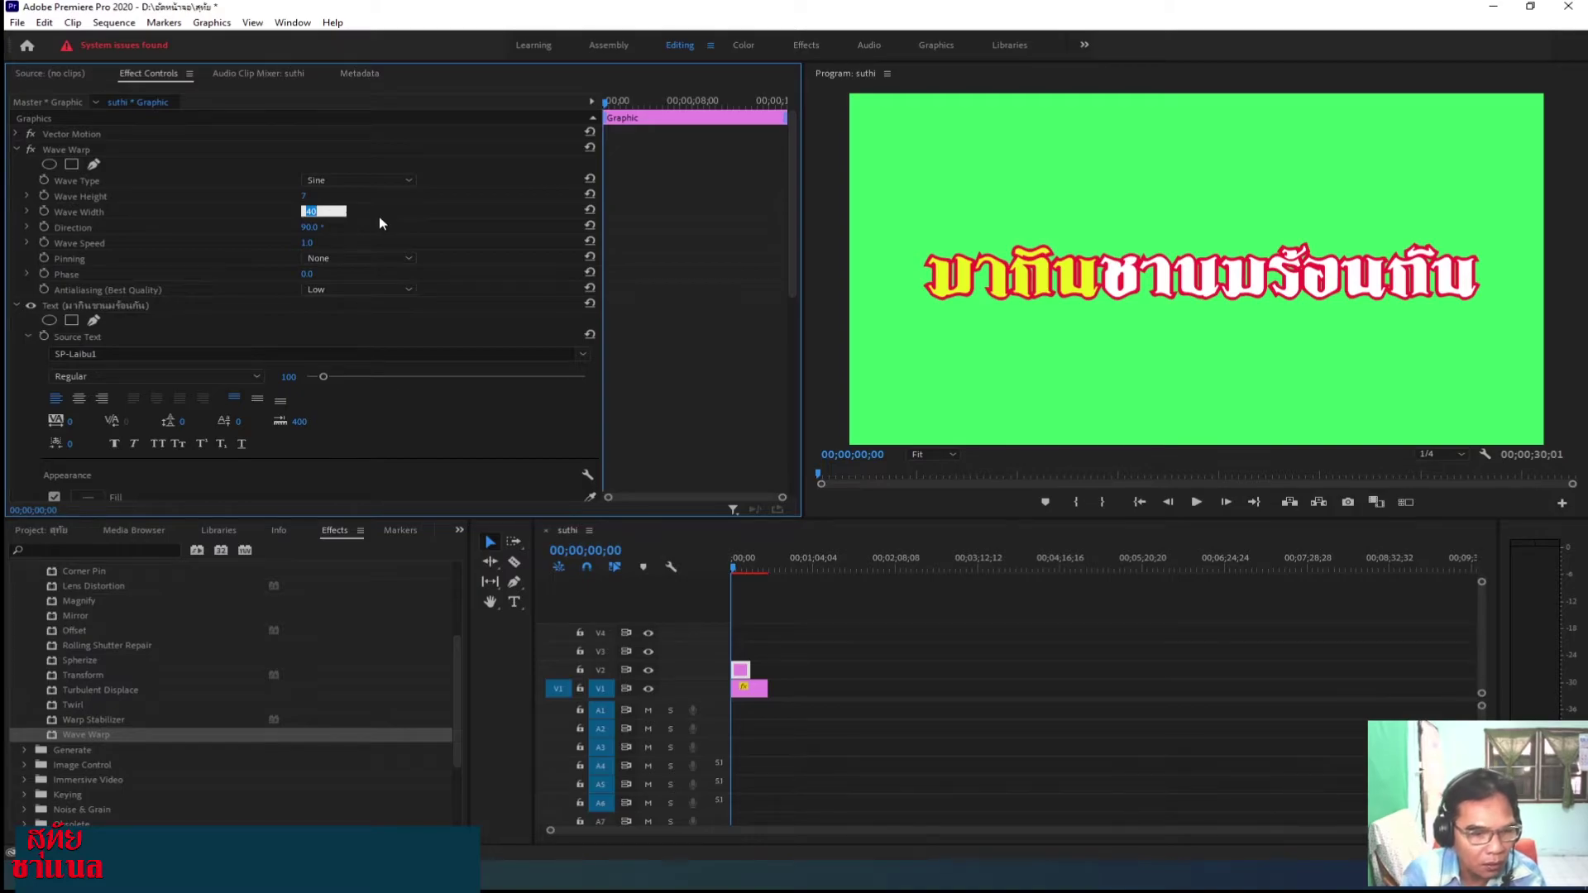
{"action": "type", "text": "1"}
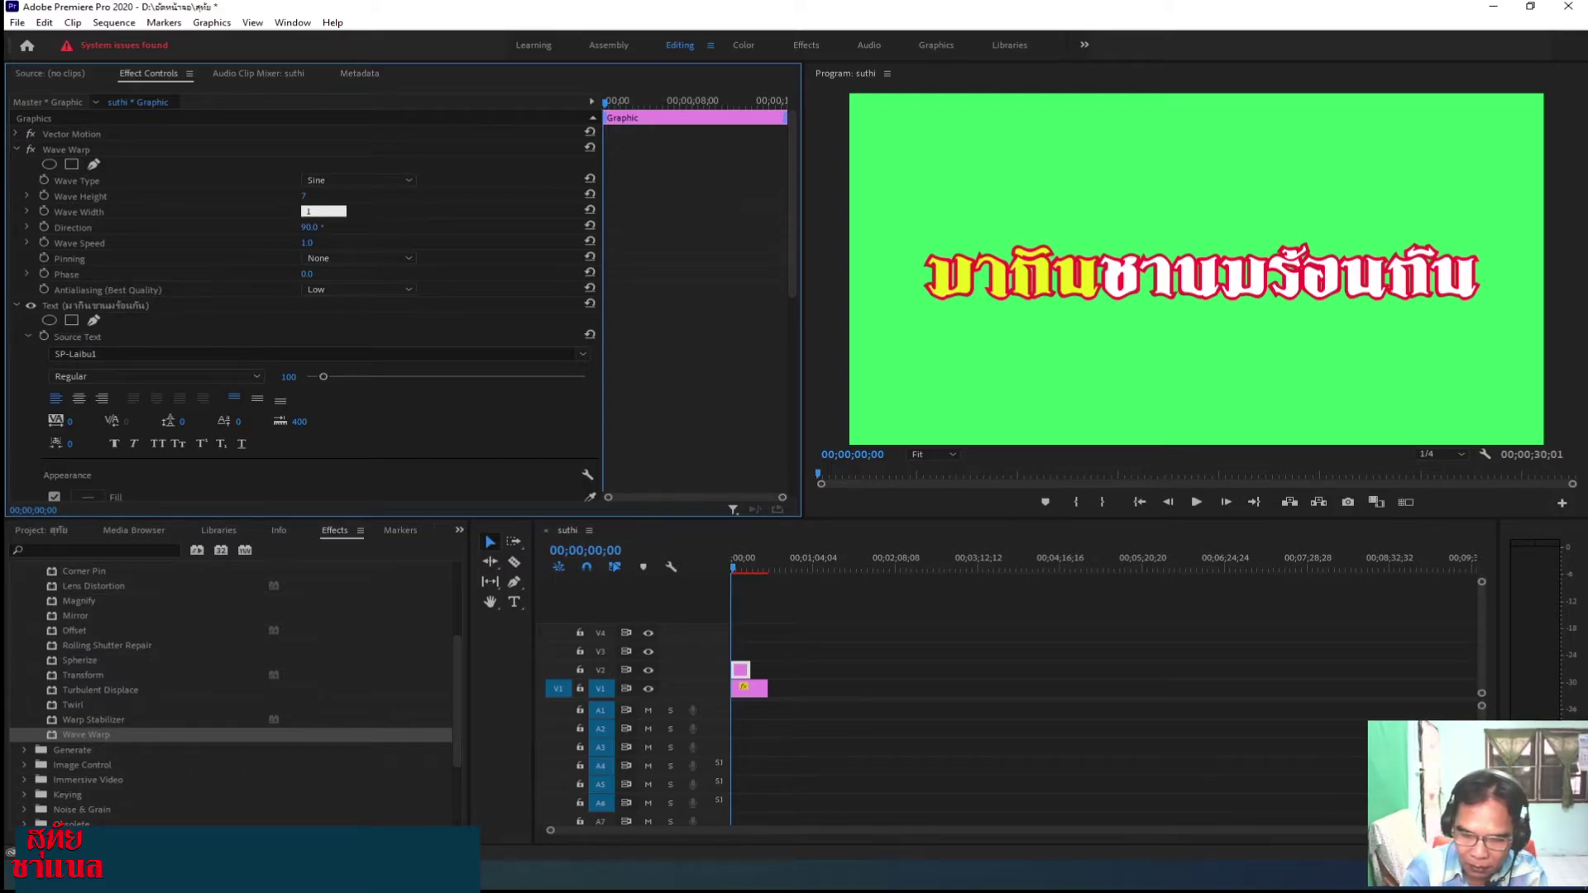
{"action": "type", "text": "800"}
{"action": "key", "text": "Return"}
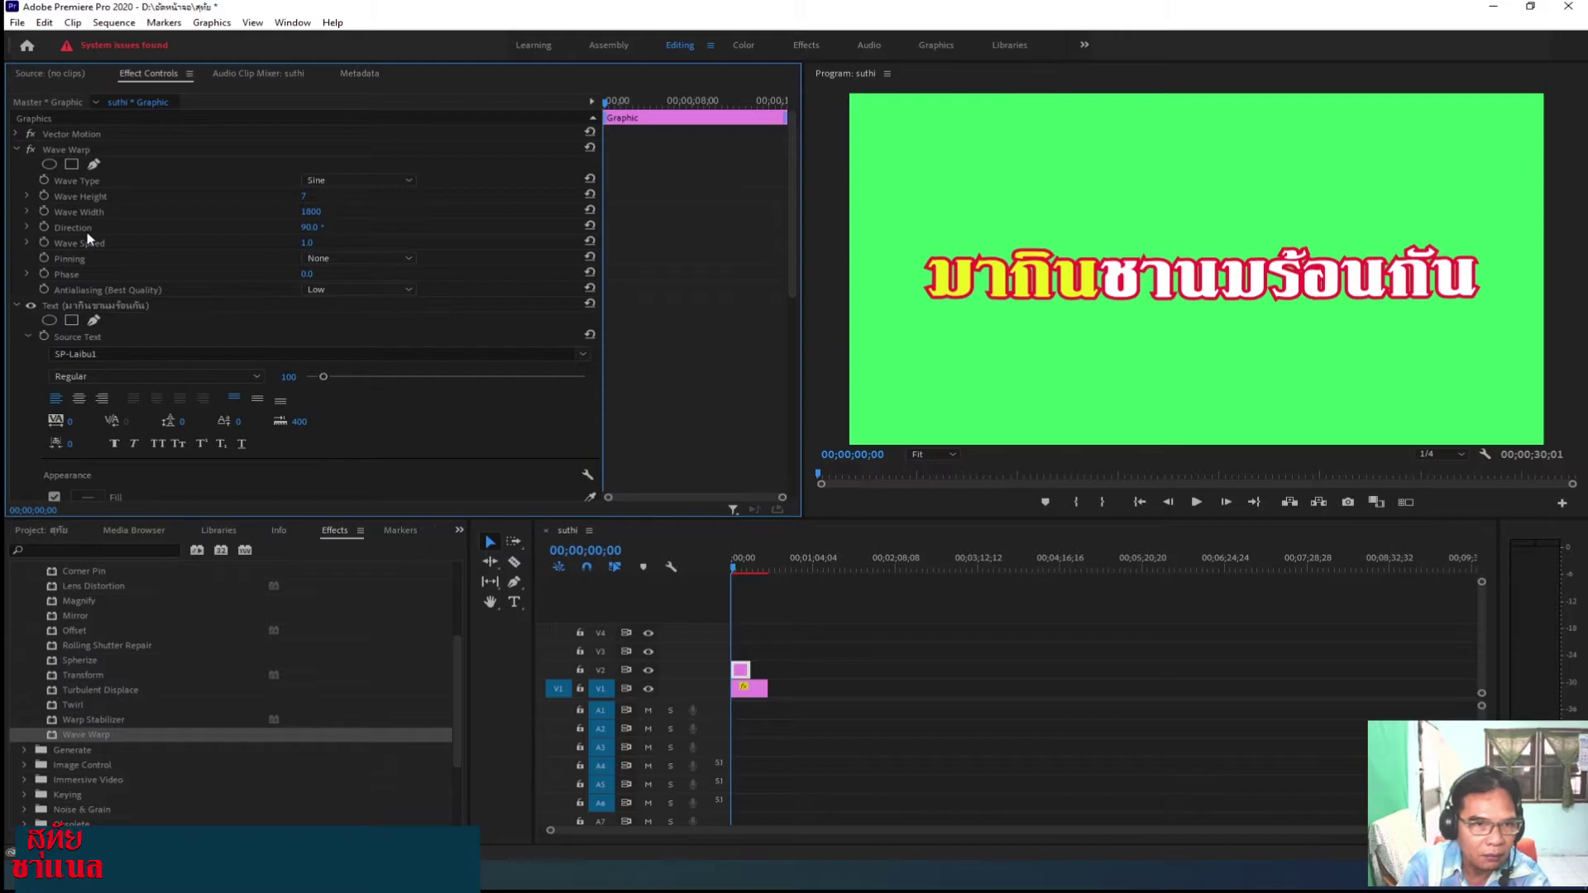
Set the wave Direction to 67° and the Wave Speed to 8.
{"action": "left_click", "coordinate": [309, 227]}
{"action": "type", "text": "67"}
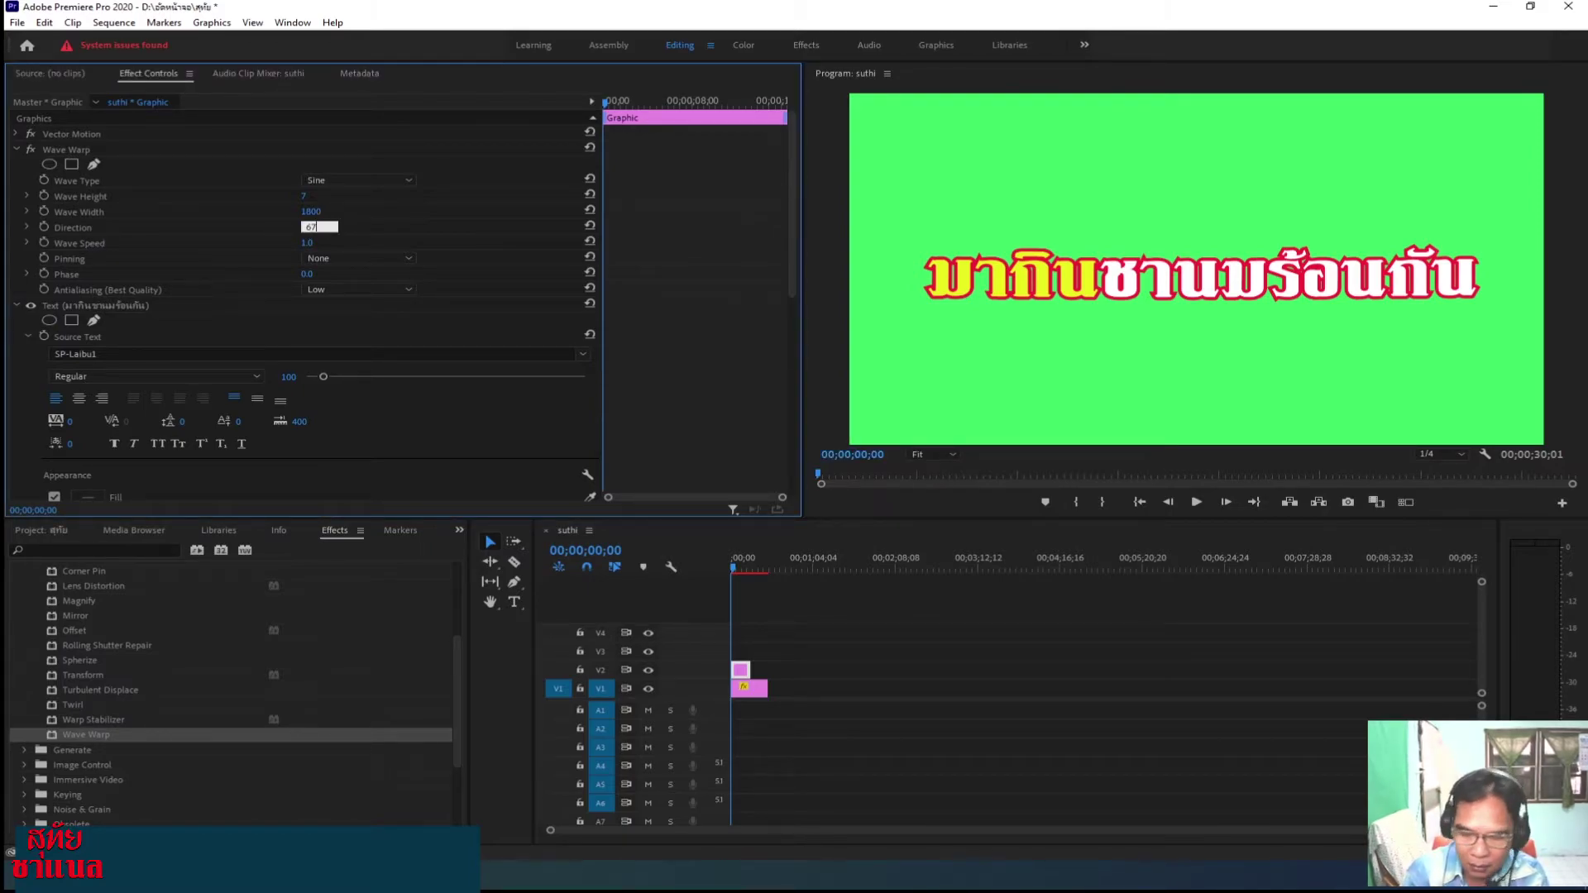
{"action": "left_click", "coordinate": [488, 235]}
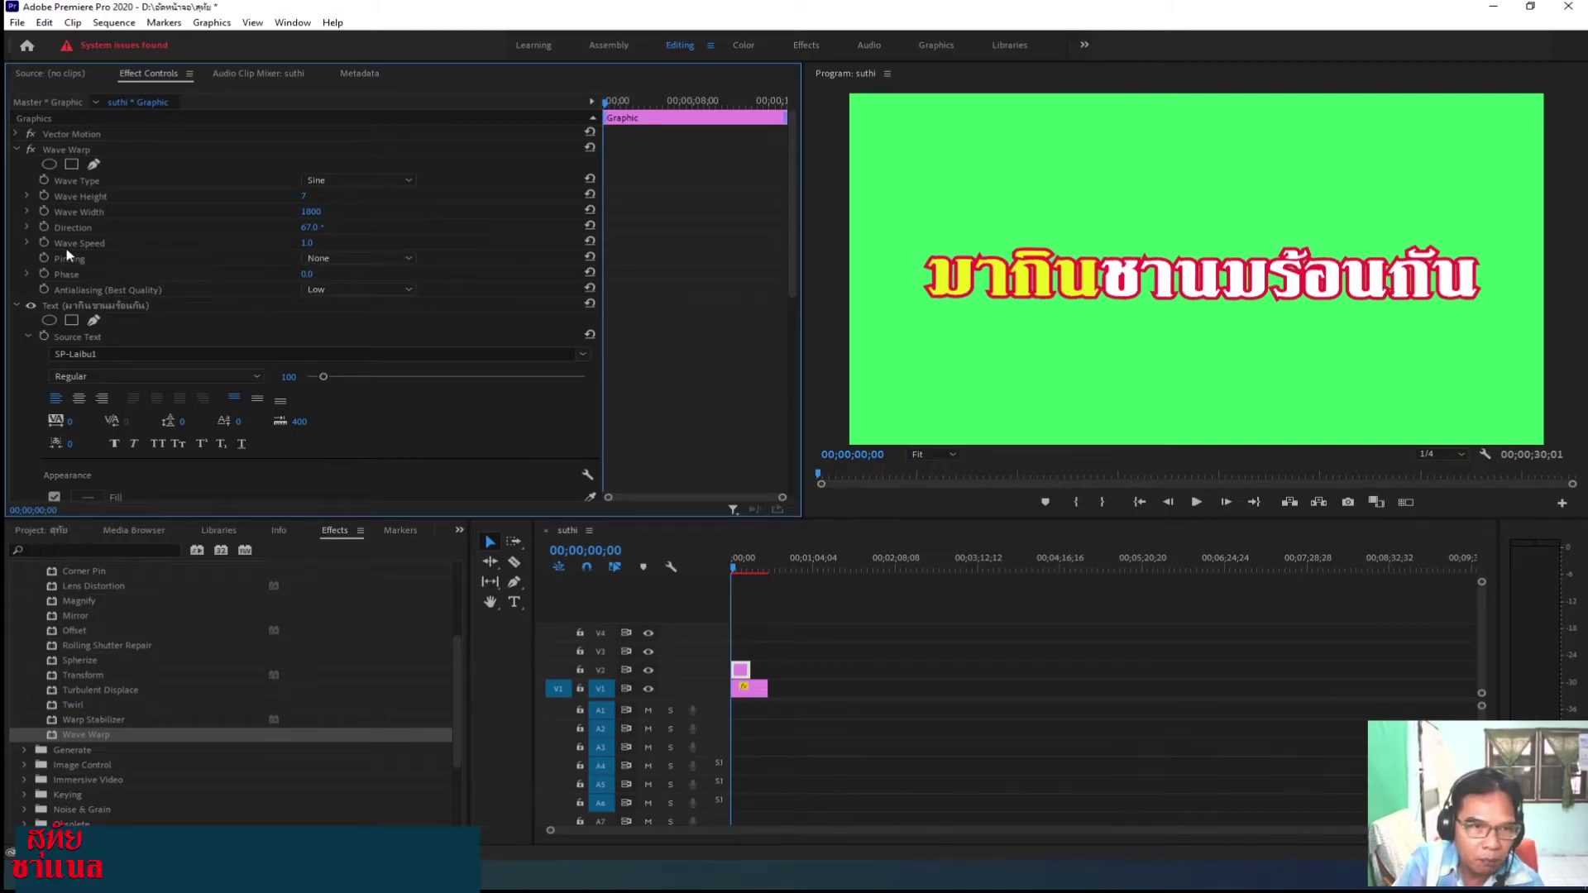
{"action": "left_click", "coordinate": [304, 241]}
{"action": "type", "text": "8"}
{"action": "key", "text": "Return"}
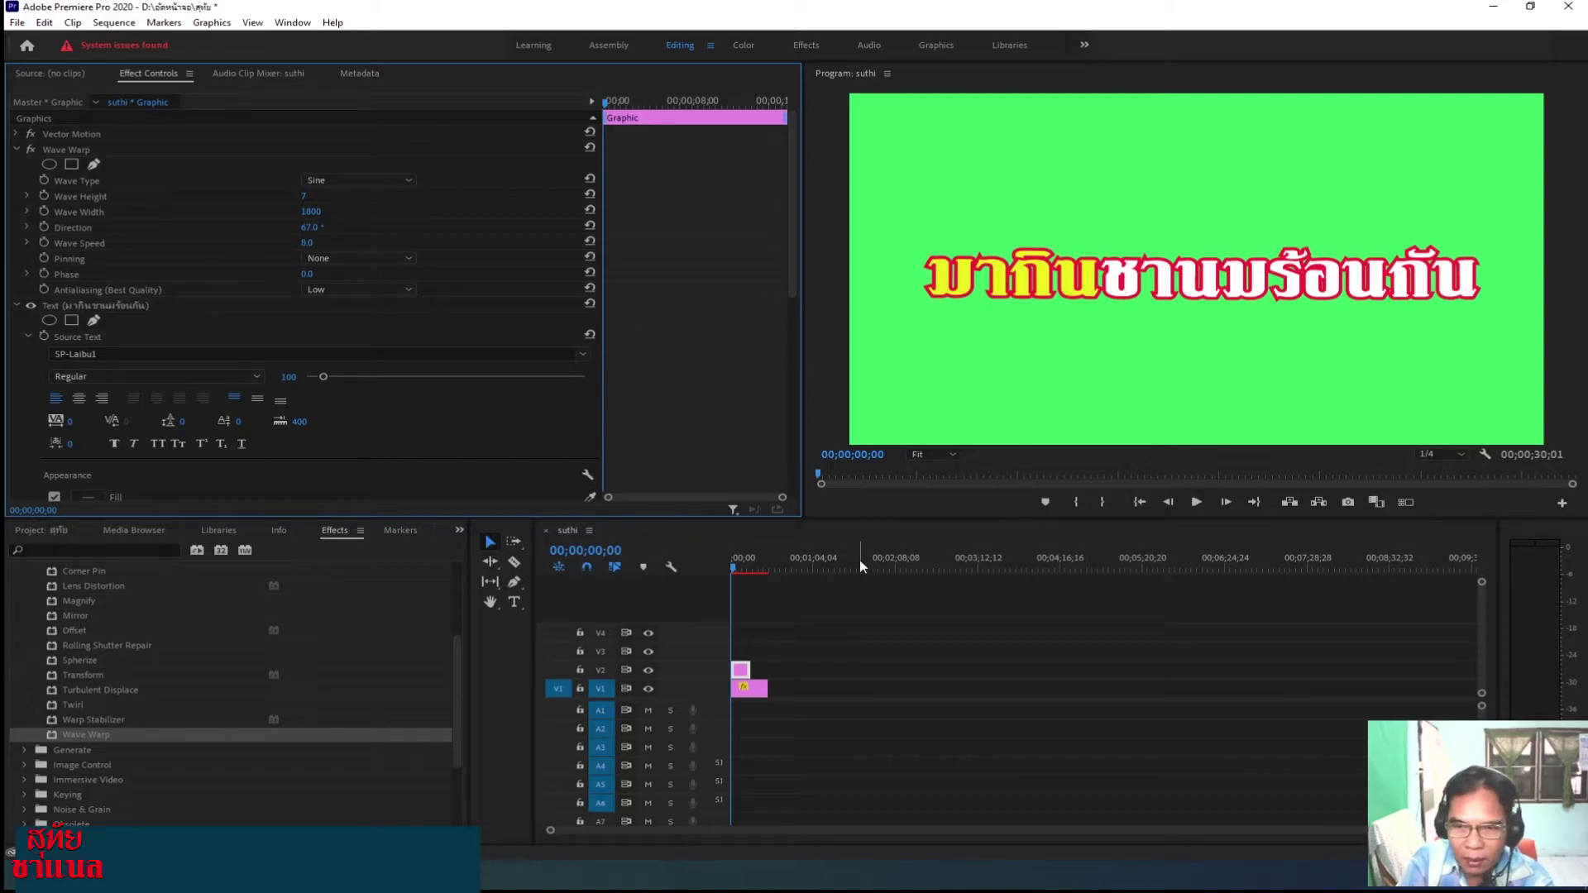
Preview the Wave Warp title animation in the Program monitor, replaying it from the sequence start.
{"action": "left_click", "coordinate": [1196, 502]}
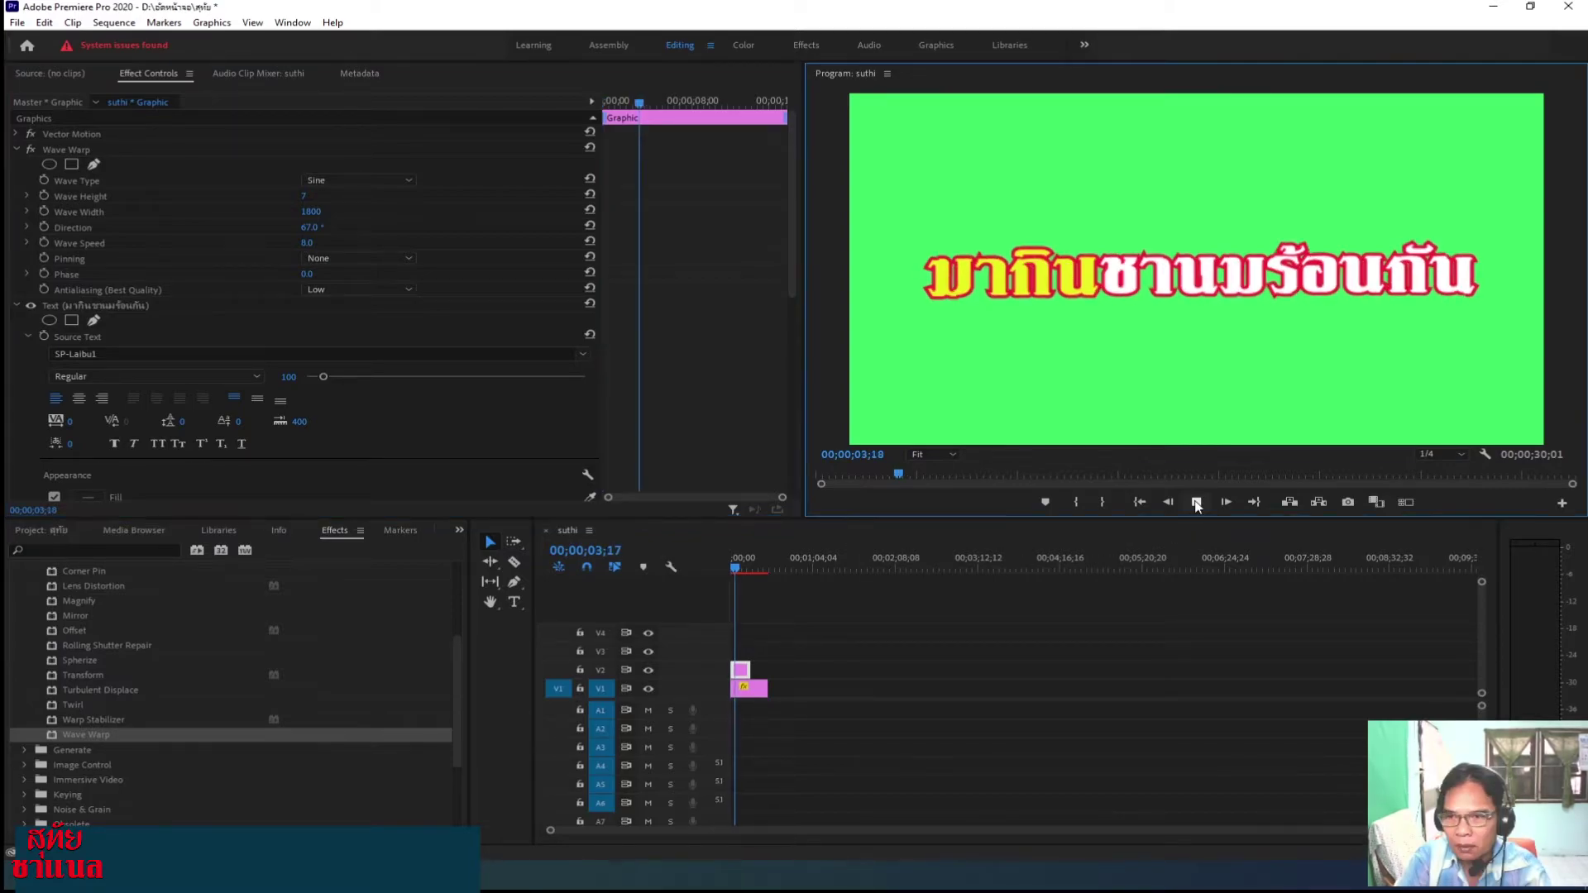
{"action": "left_click", "coordinate": [1196, 502]}
{"action": "left_click", "coordinate": [1140, 502]}
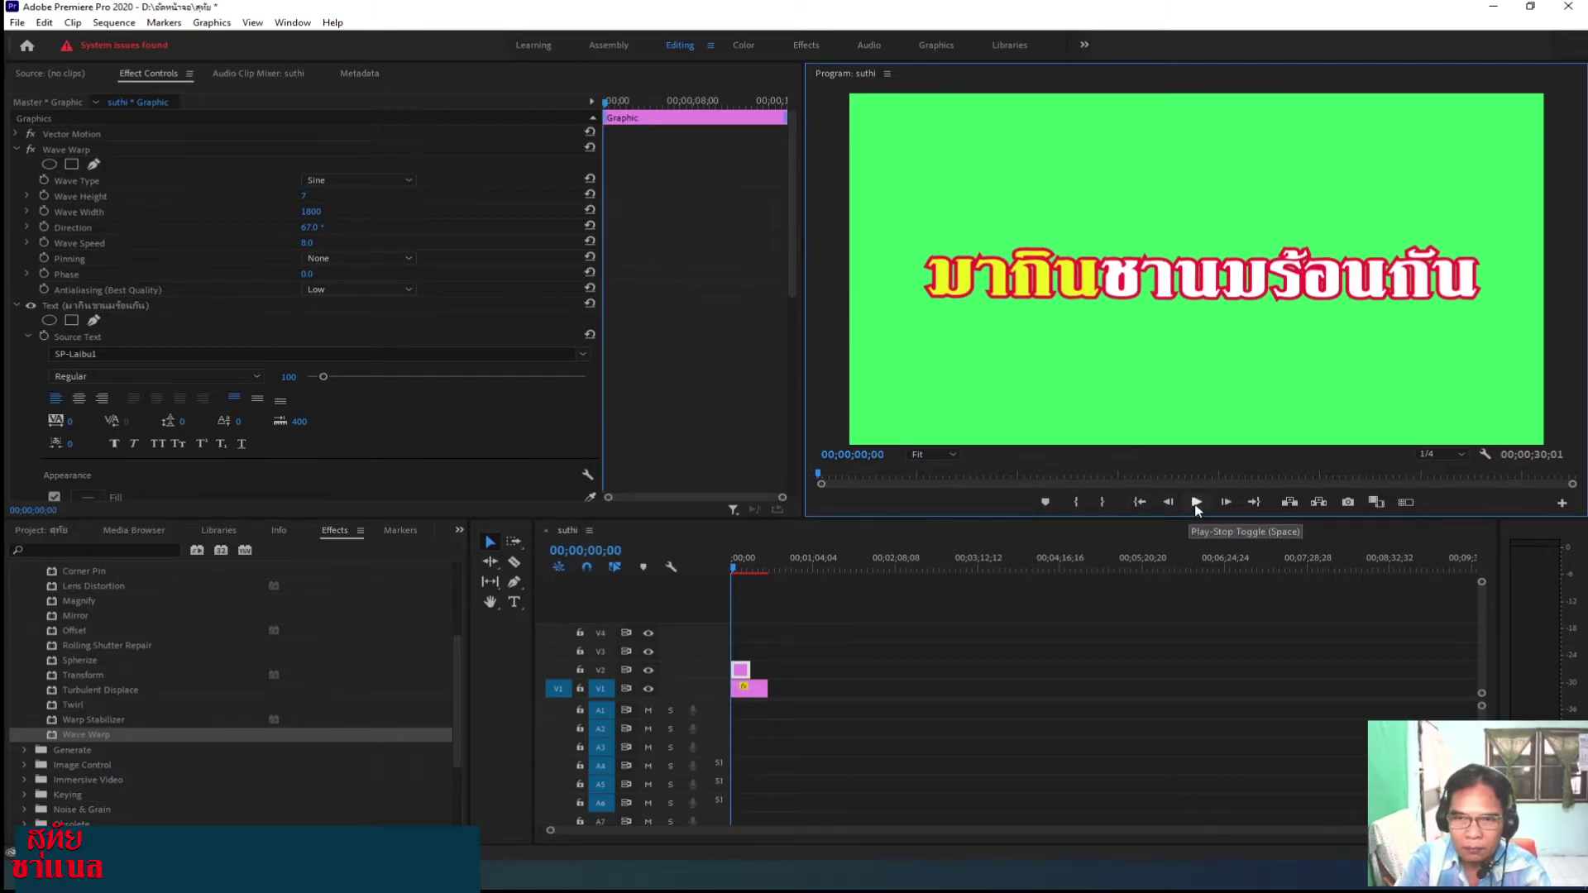
{"action": "left_click", "coordinate": [1196, 504]}
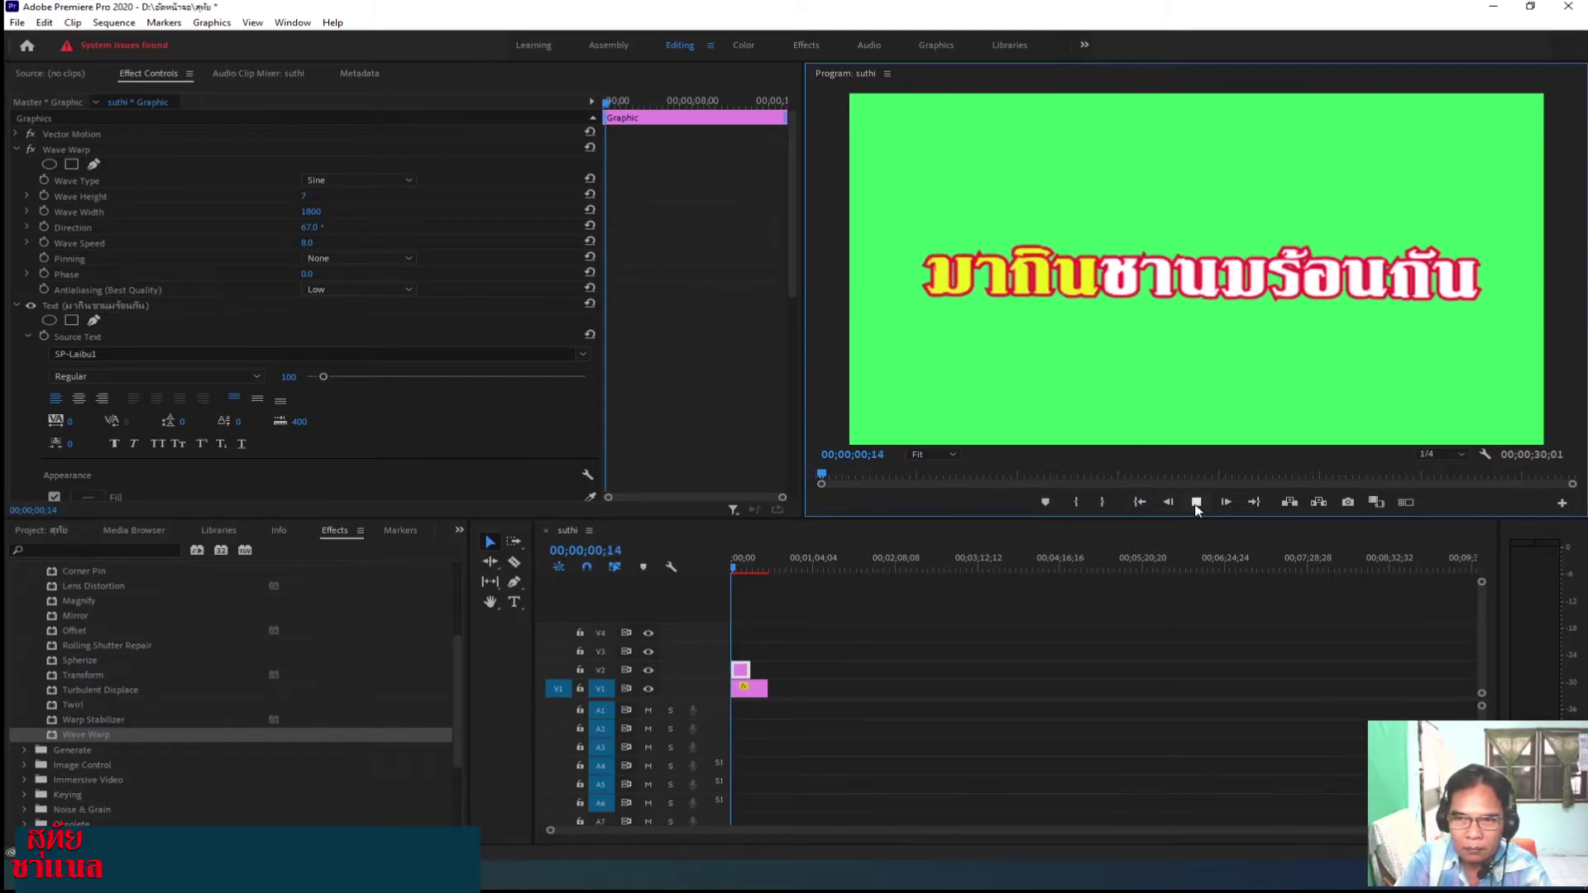
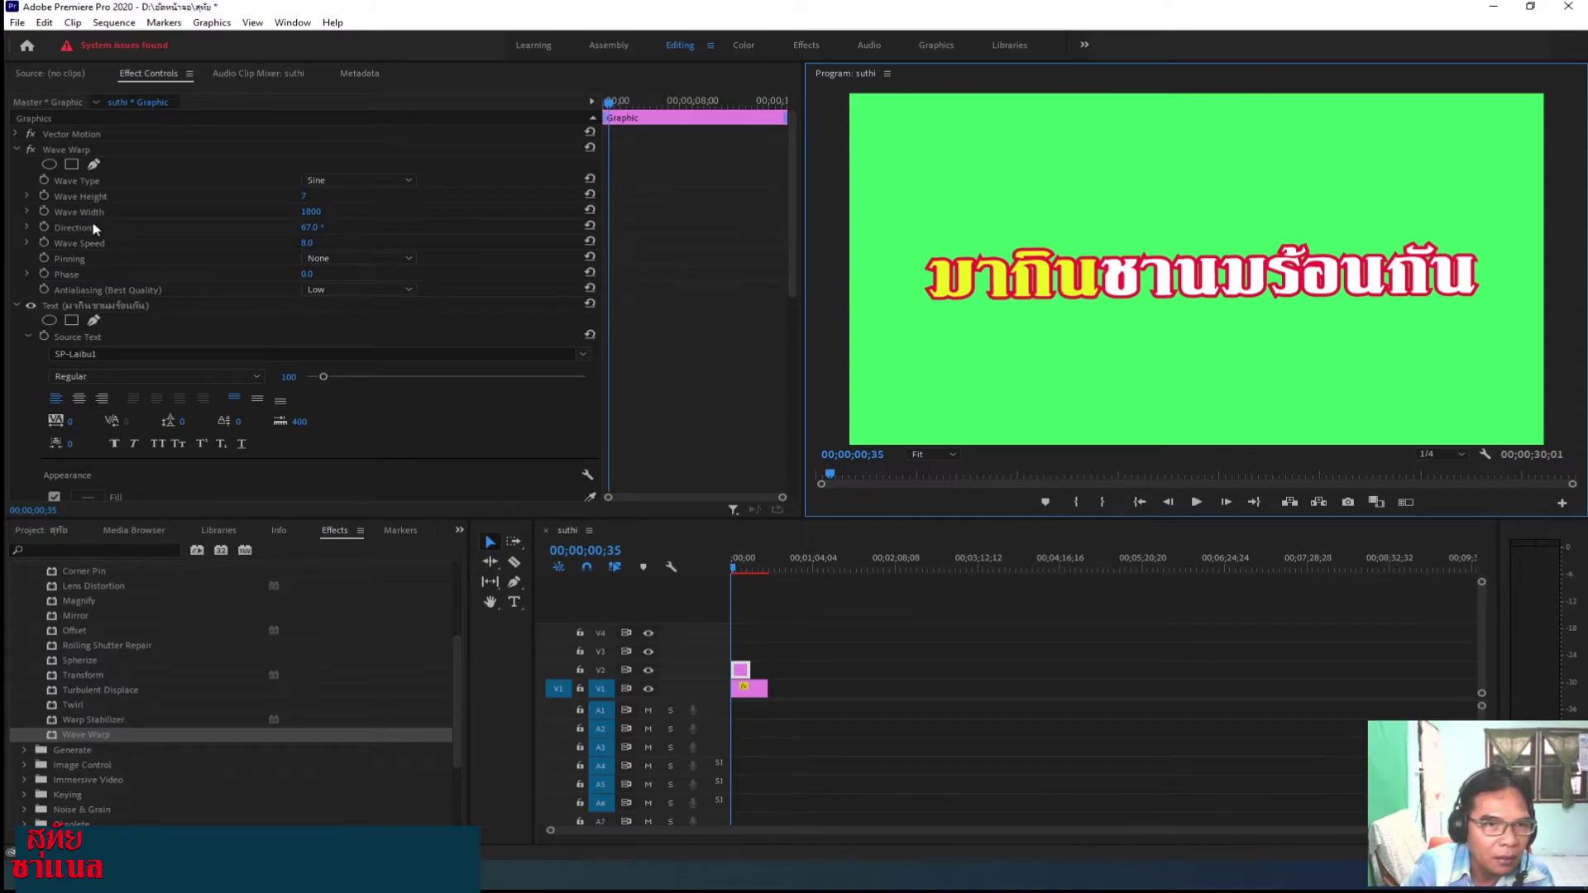
Save the title's Wave Warp settings (Sine, direction 67°, speed 8.0) as a preset named suthai.
{"action": "left_click", "coordinate": [796, 257]}
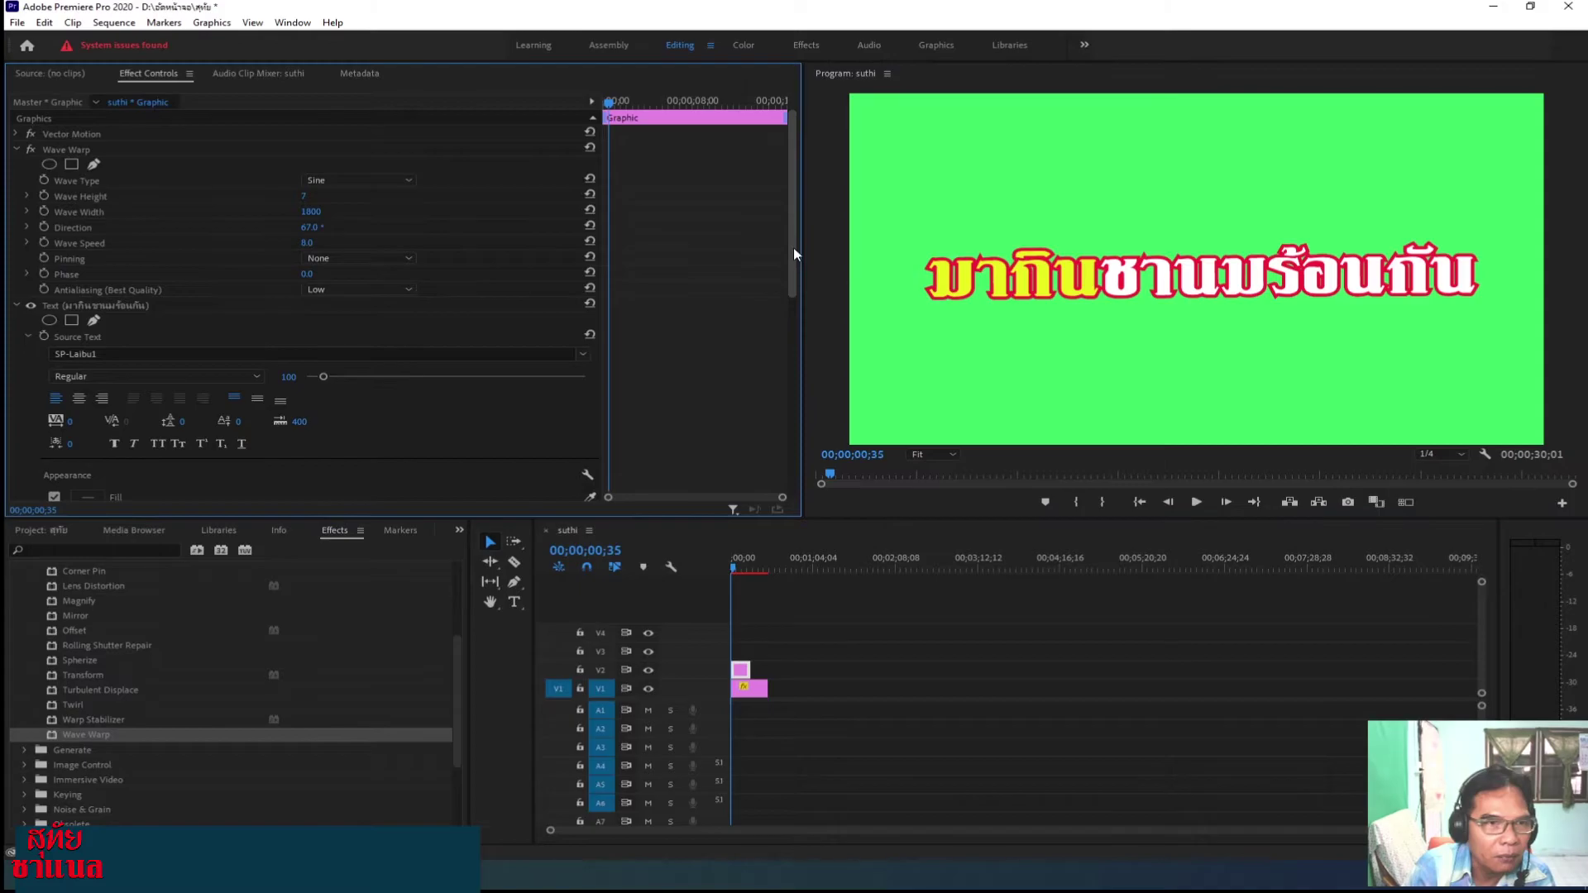
{"action": "right_click", "coordinate": [84, 153]}
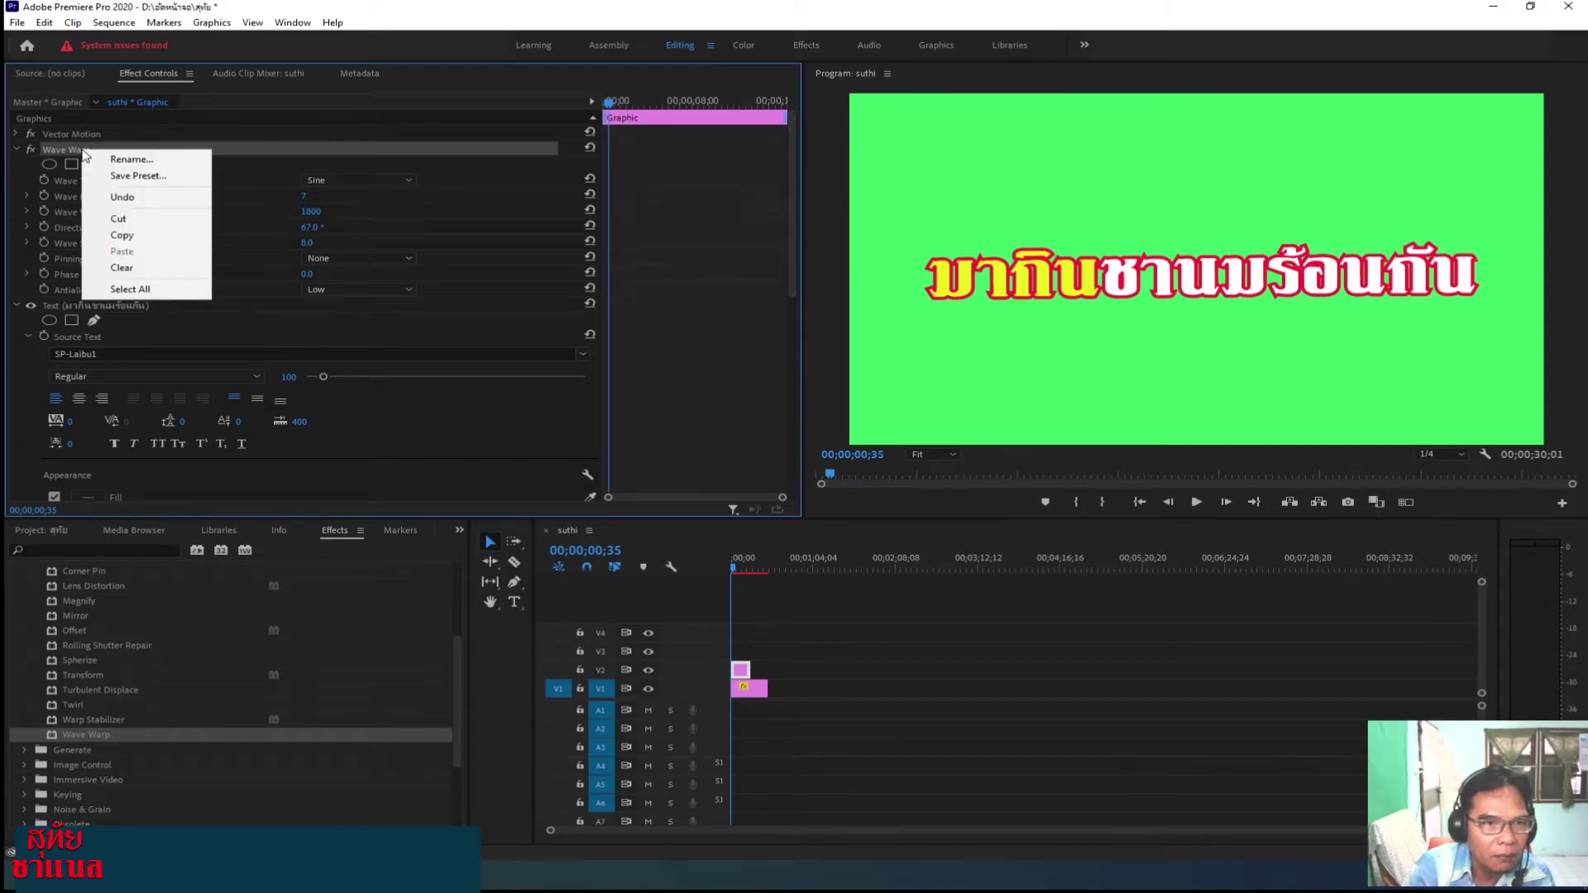
{"action": "left_click", "coordinate": [144, 177]}
{"action": "type", "text": "suthai"}
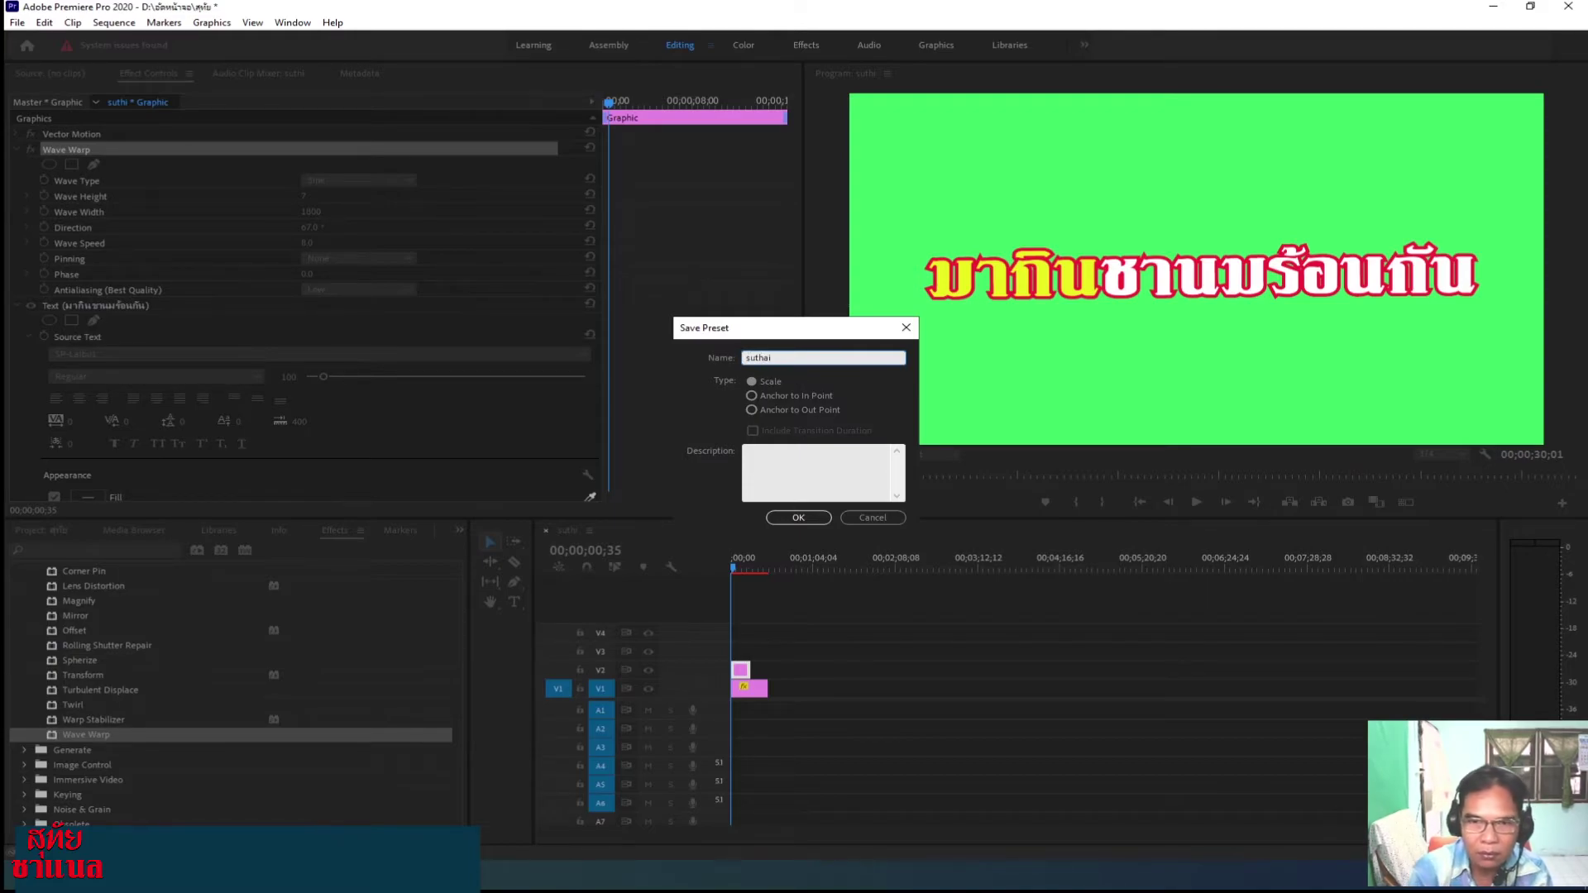
{"action": "left_click", "coordinate": [799, 517]}
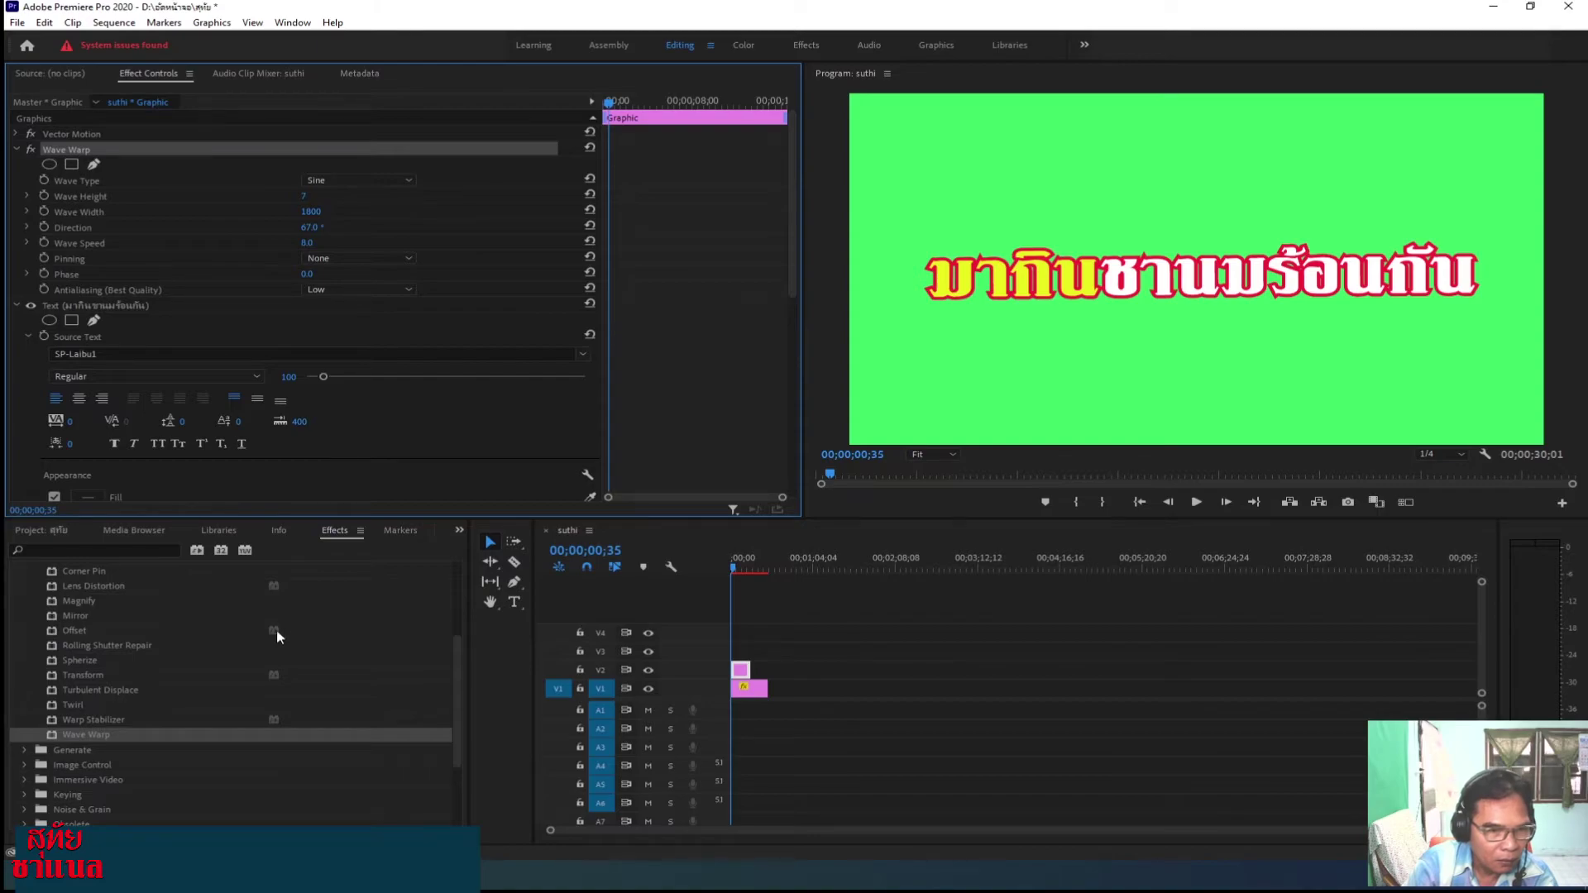
Expand the Effects Presets folder to show suthai and move the playhead to a later frame.
{"action": "left_click", "coordinate": [455, 676]}
{"action": "left_click_drag", "start_coordinate": [454, 675], "coordinate": [456, 586]}
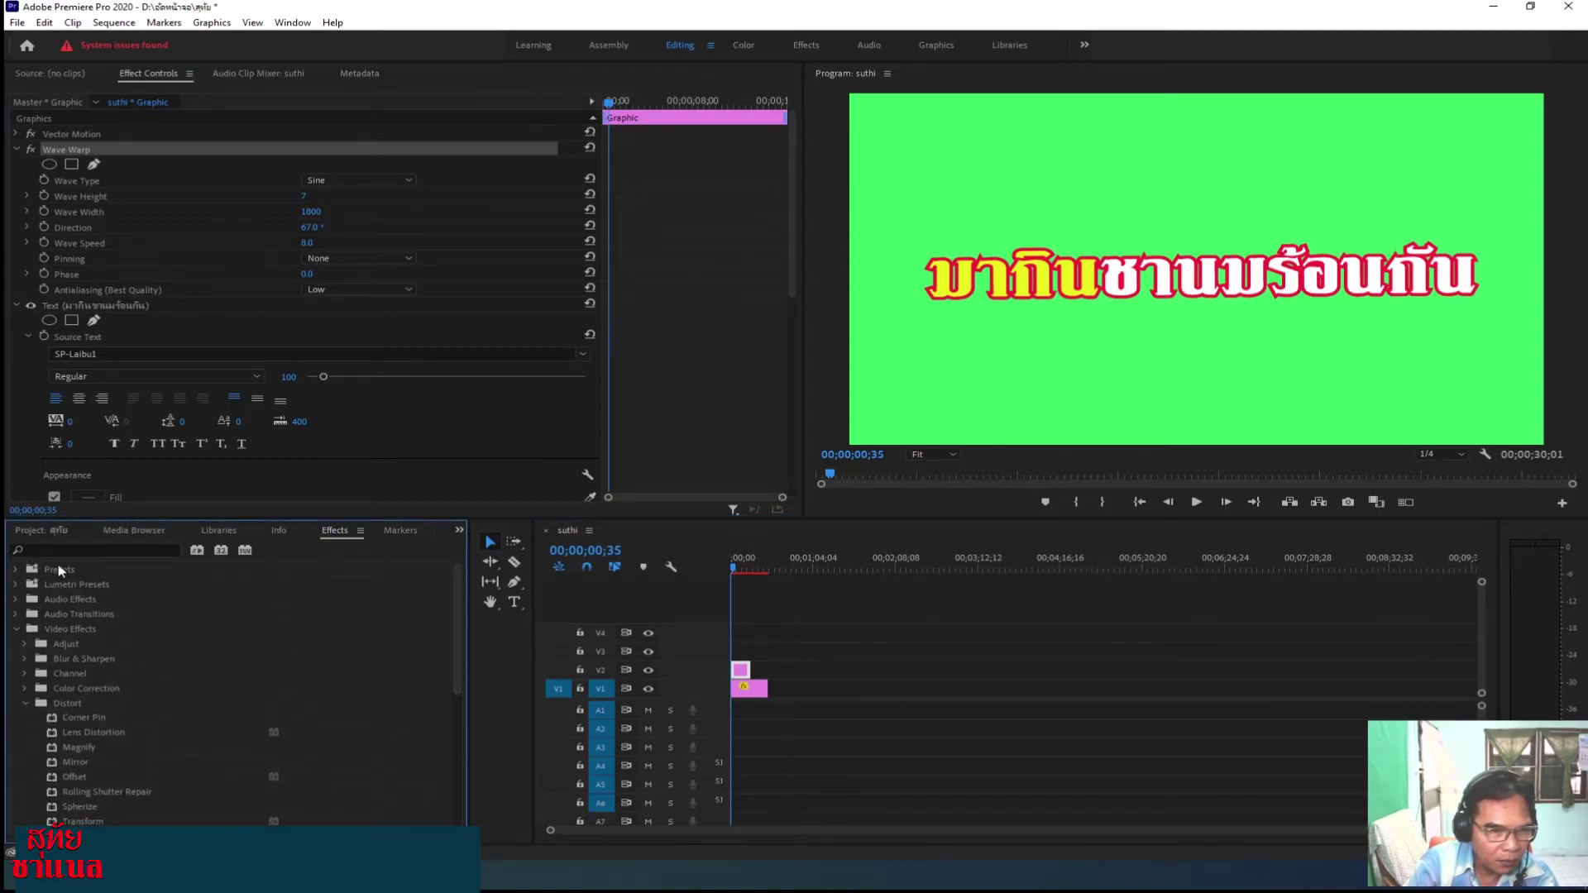
{"action": "left_click", "coordinate": [15, 569]}
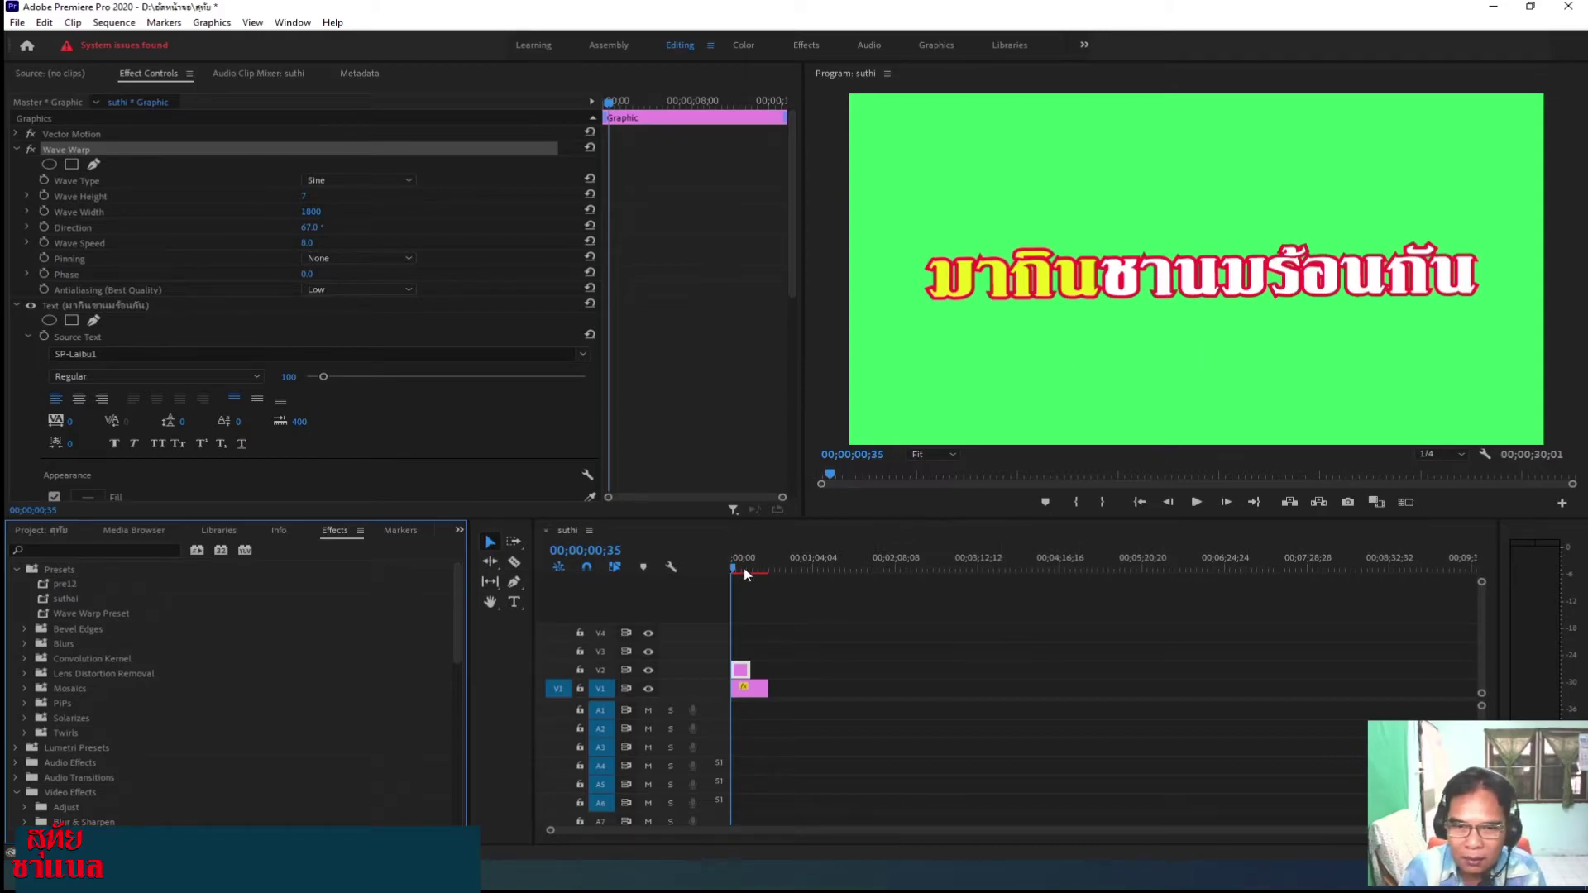
{"action": "left_click_drag", "start_coordinate": [733, 569], "coordinate": [756, 571]}
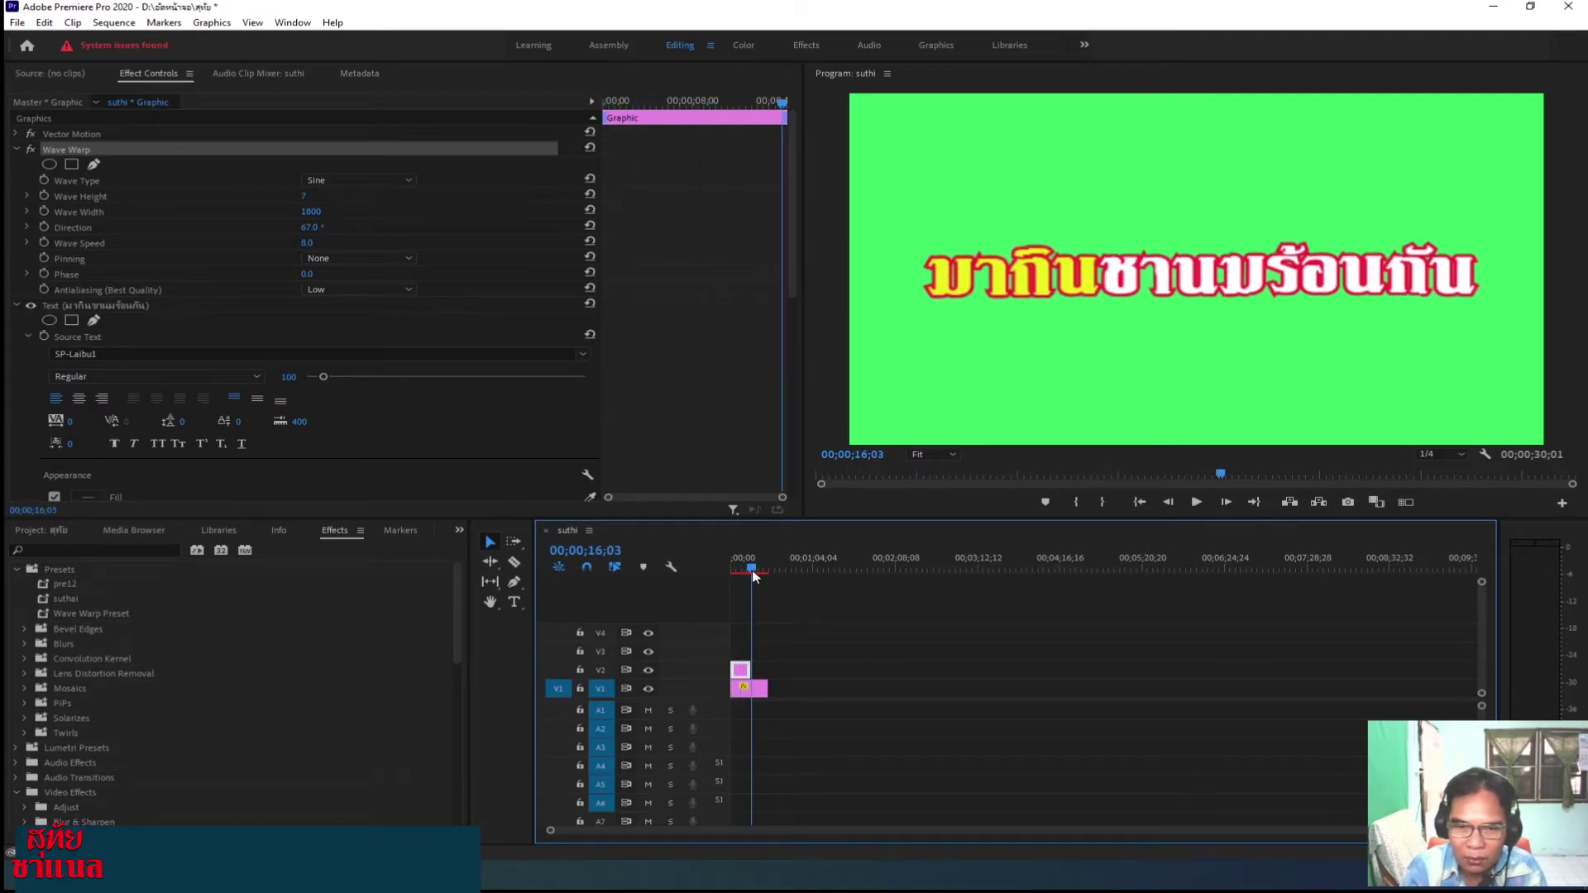
Add a new title reading เรามาเดินเล่นสนุกๆ in the Program monitor frame.
{"action": "left_click", "coordinate": [514, 602]}
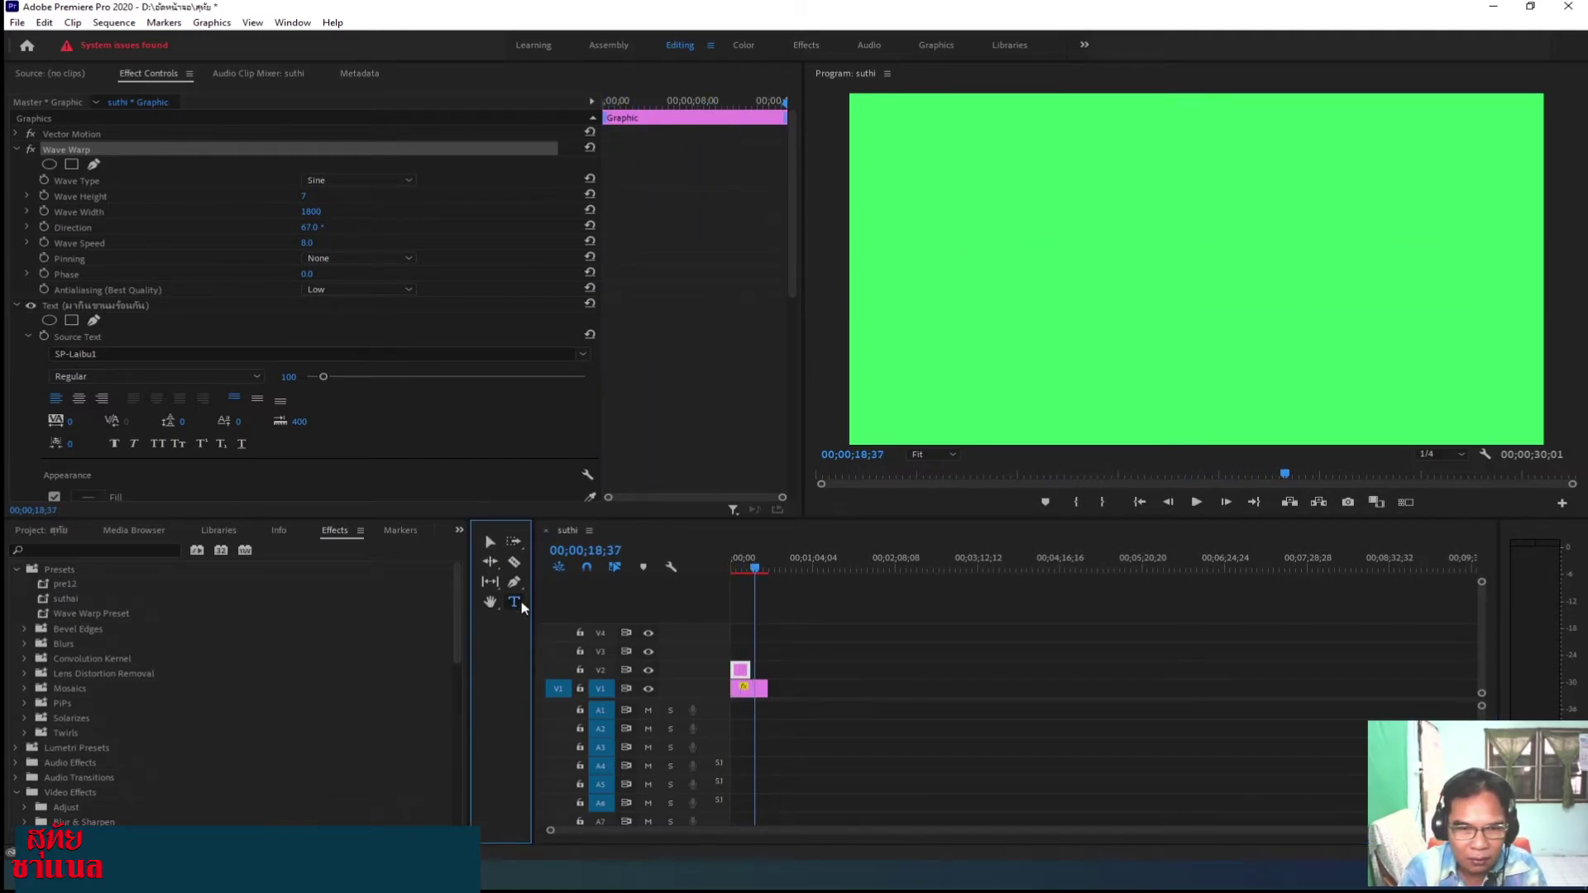
{"action": "left_click", "coordinate": [1048, 281]}
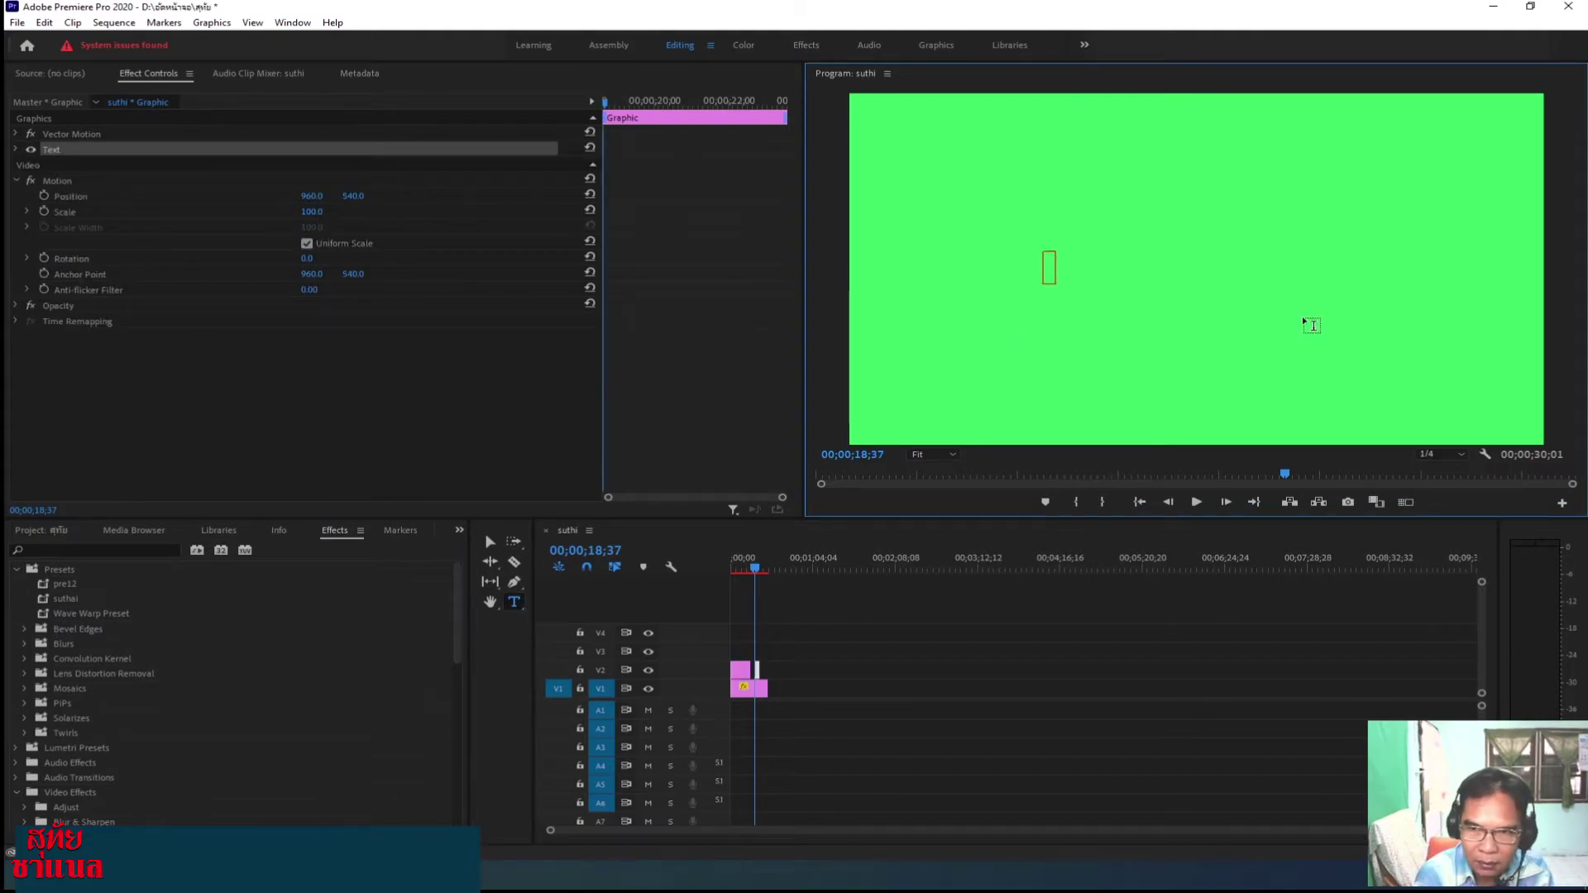
{"action": "type", "text": "ส"}
{"action": "key", "text": "BackSpace"}
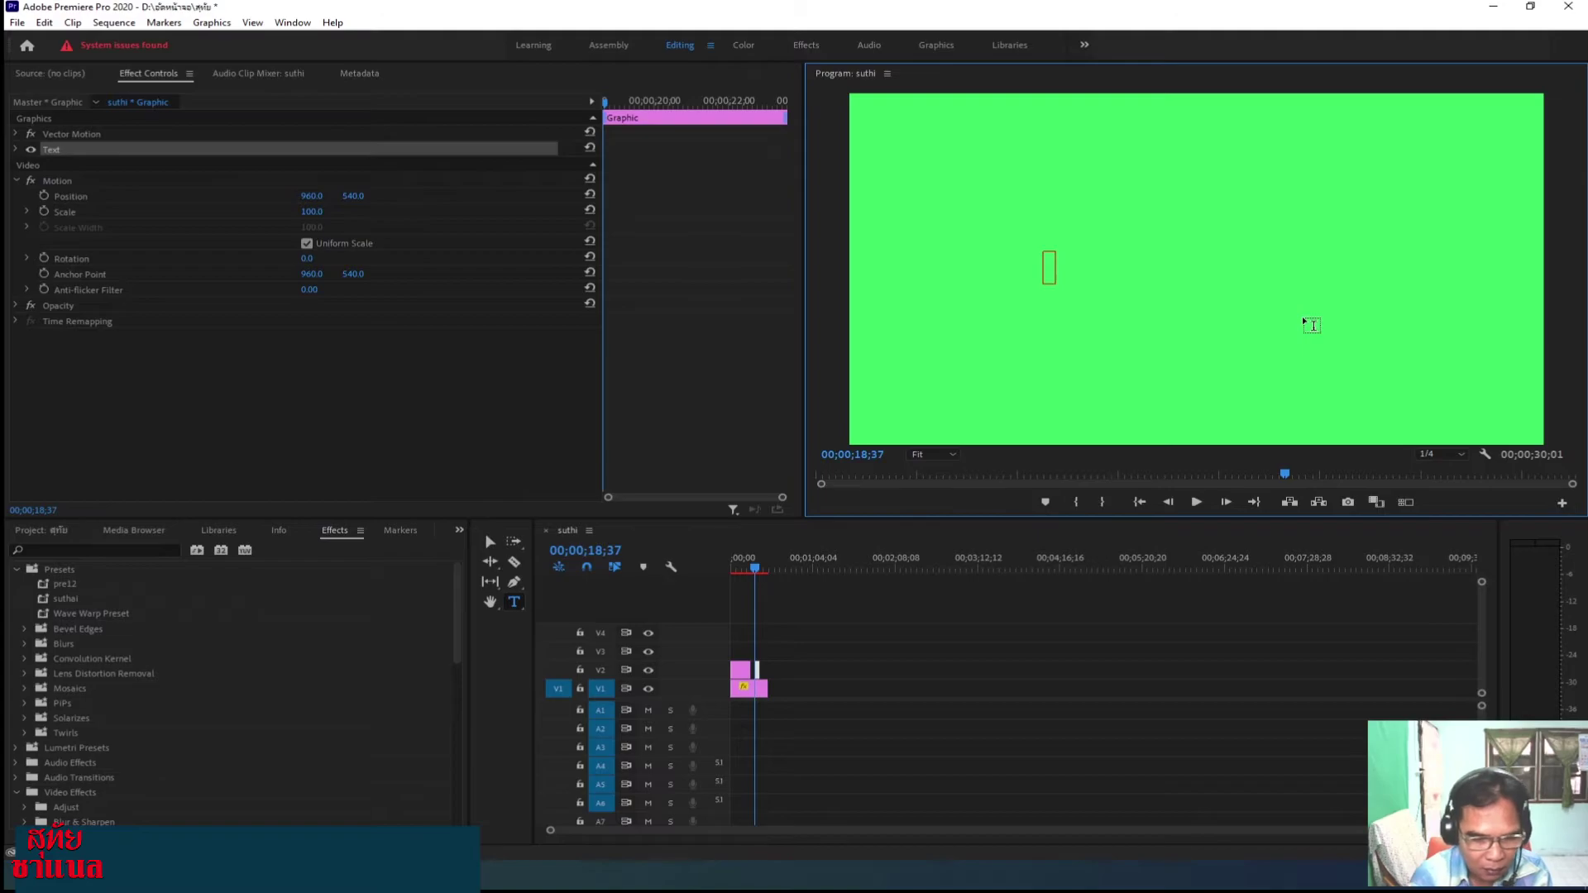
{"action": "type", "text": "15"}
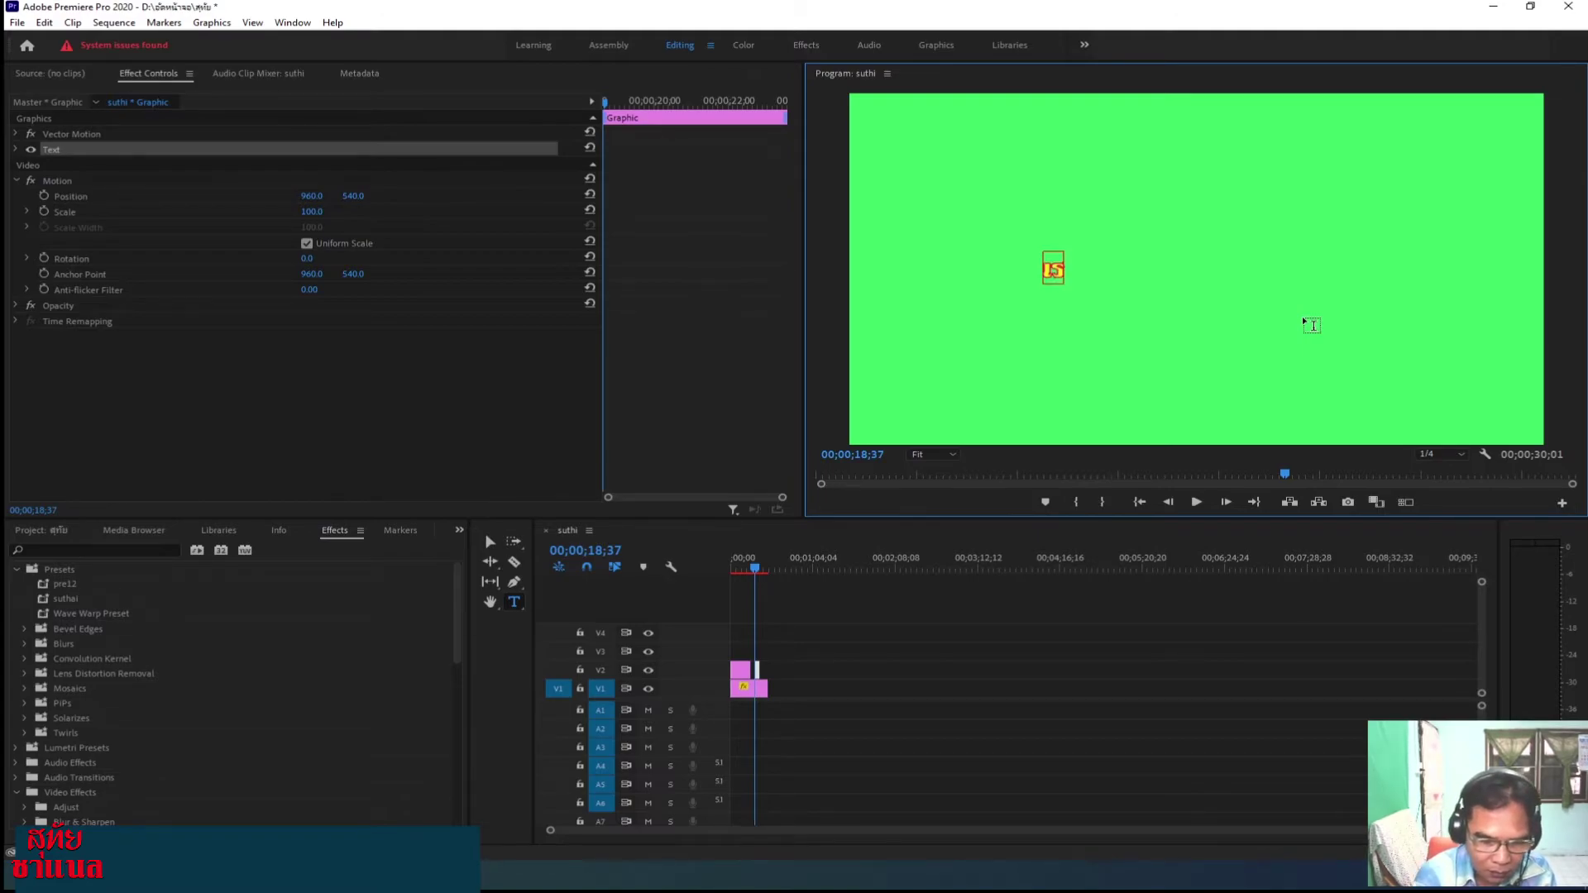
{"action": "type", "text": "า"}
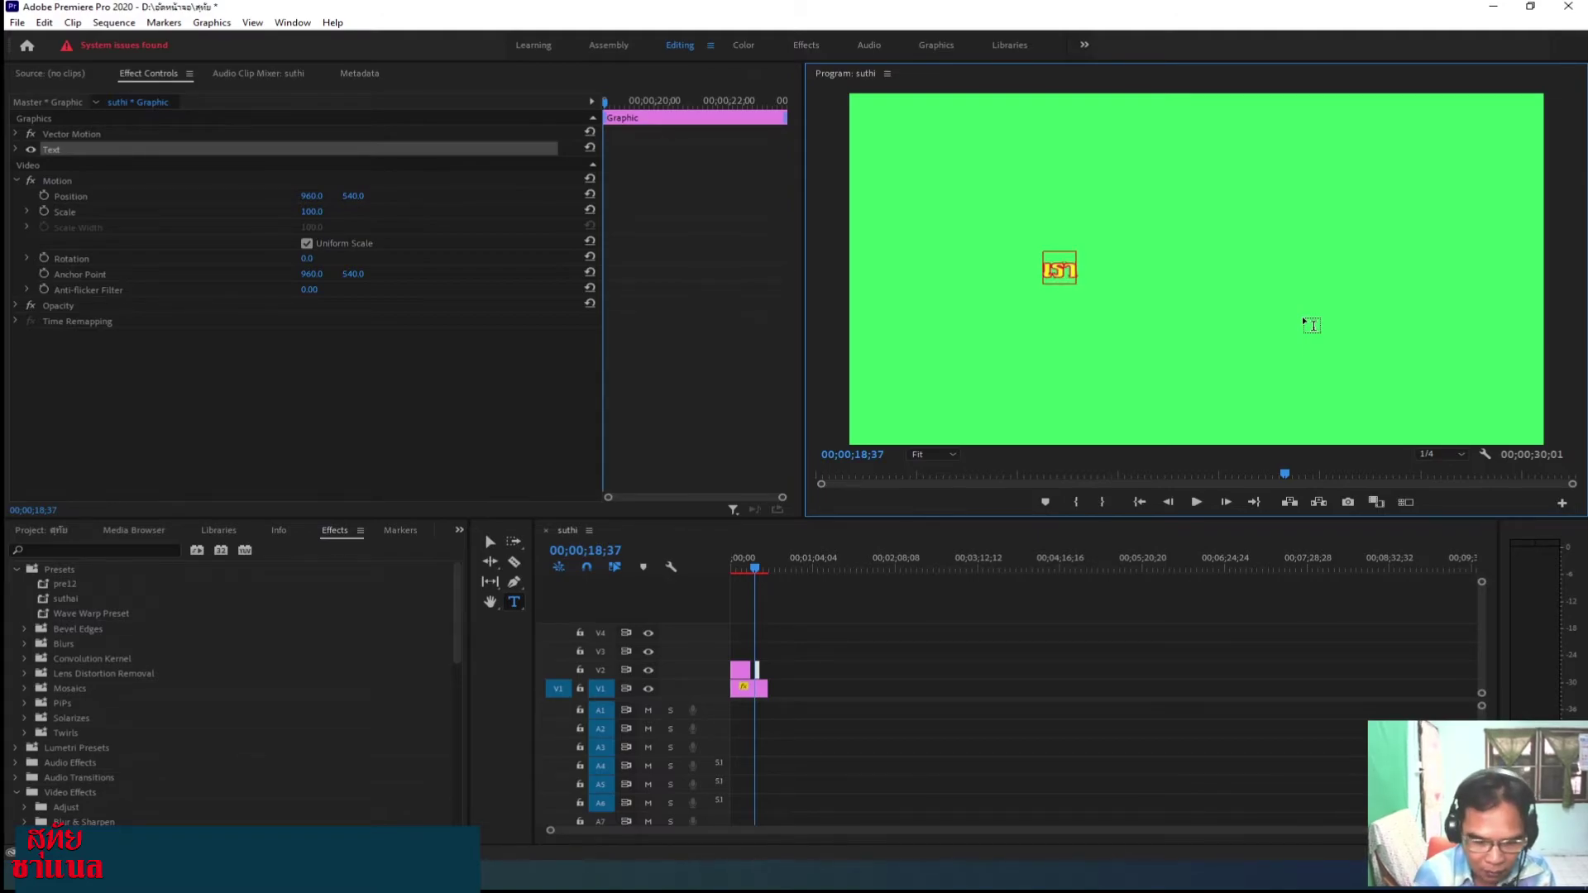
{"action": "type", "text": "มา"}
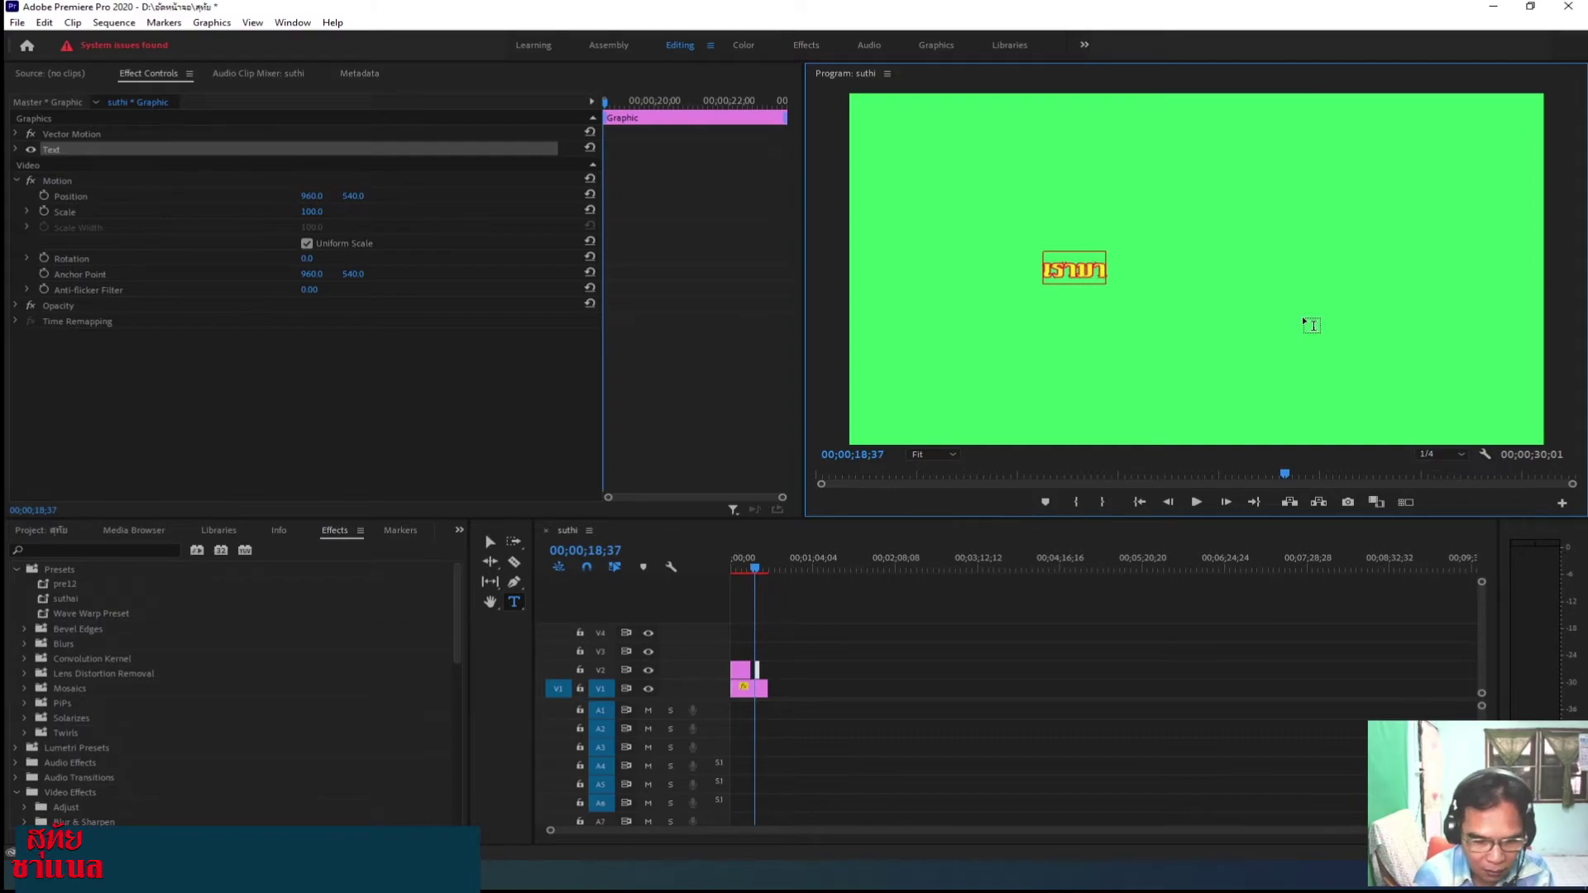
{"action": "type", "text": "เดินเล่น"}
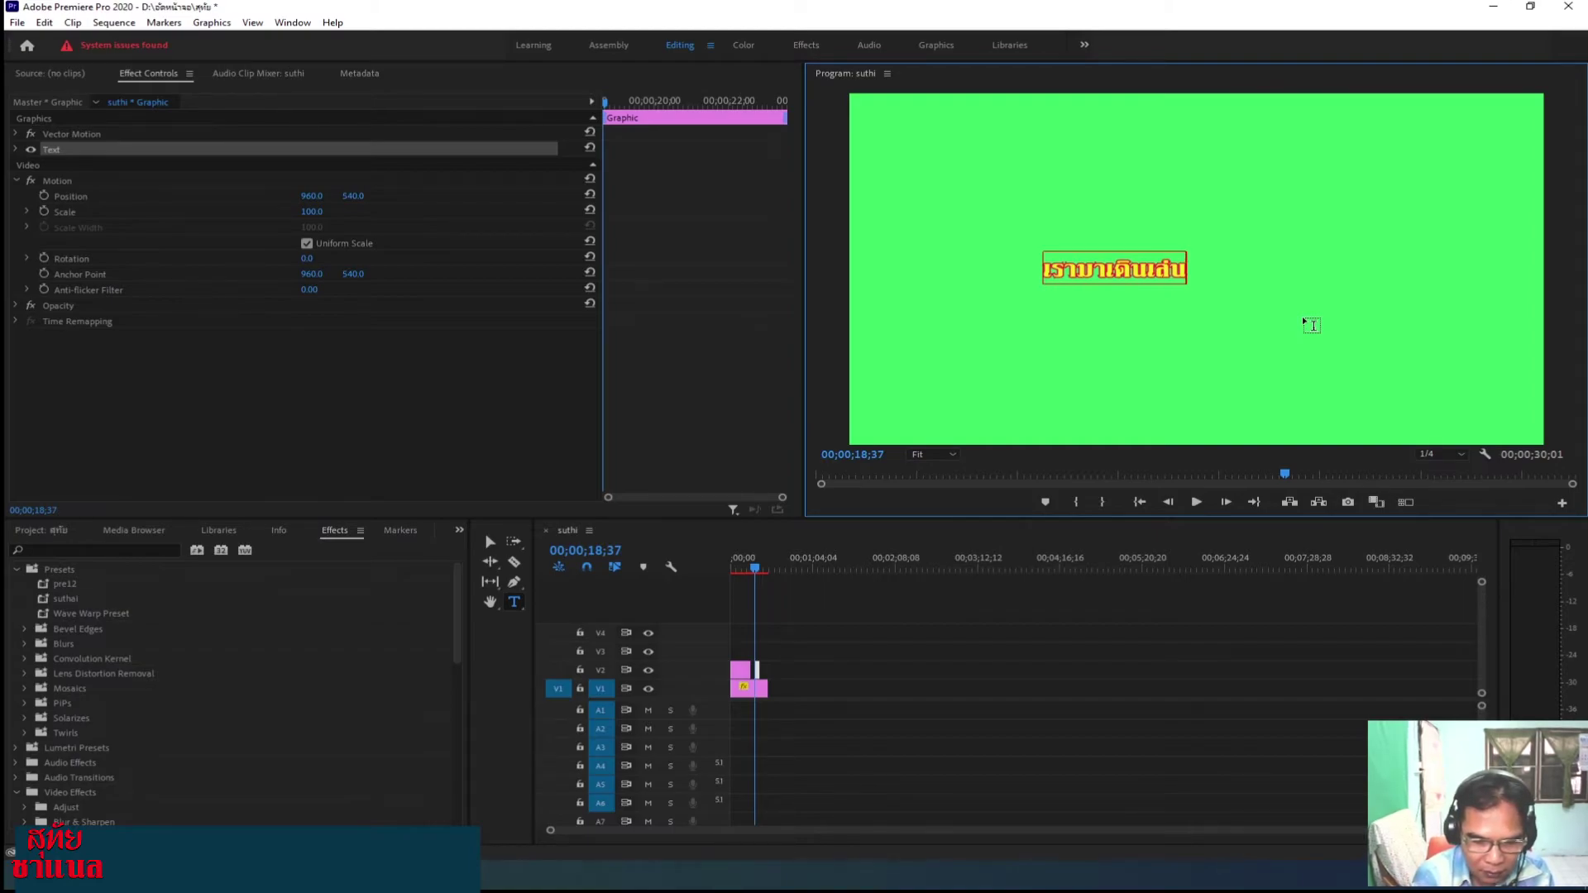
{"action": "type", "text": "สนุกๆ"}
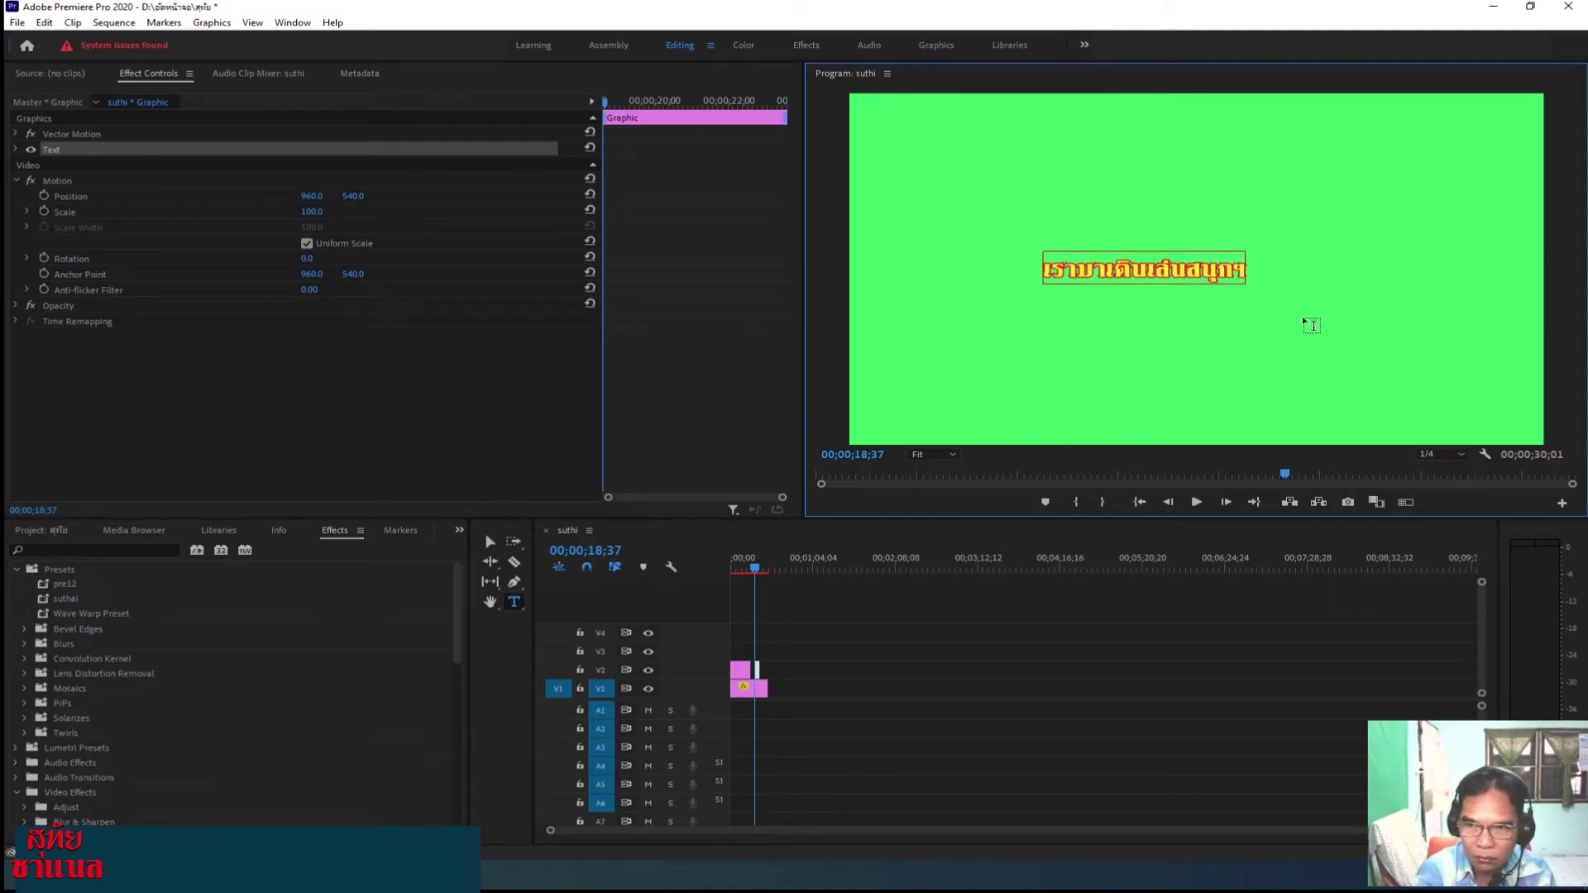
Scale the เรามาเดินเล่นสนุกๆ title up about 2.4 times and shift it to the frame centre.
{"action": "left_click", "coordinate": [491, 543]}
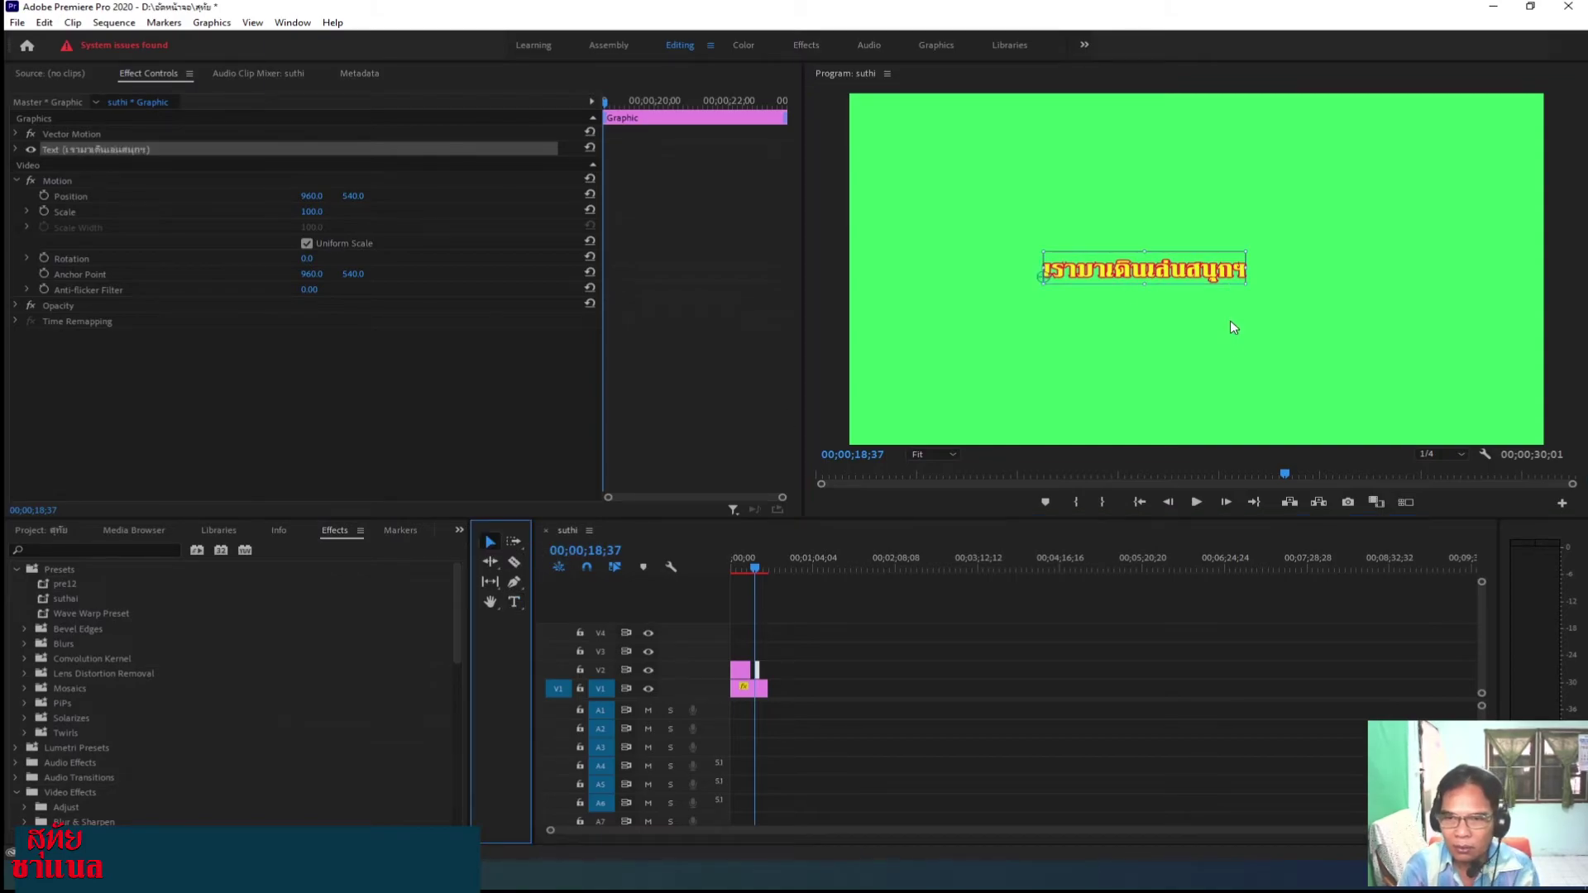
{"action": "left_click_drag", "start_coordinate": [1246, 283], "coordinate": [1347, 332]}
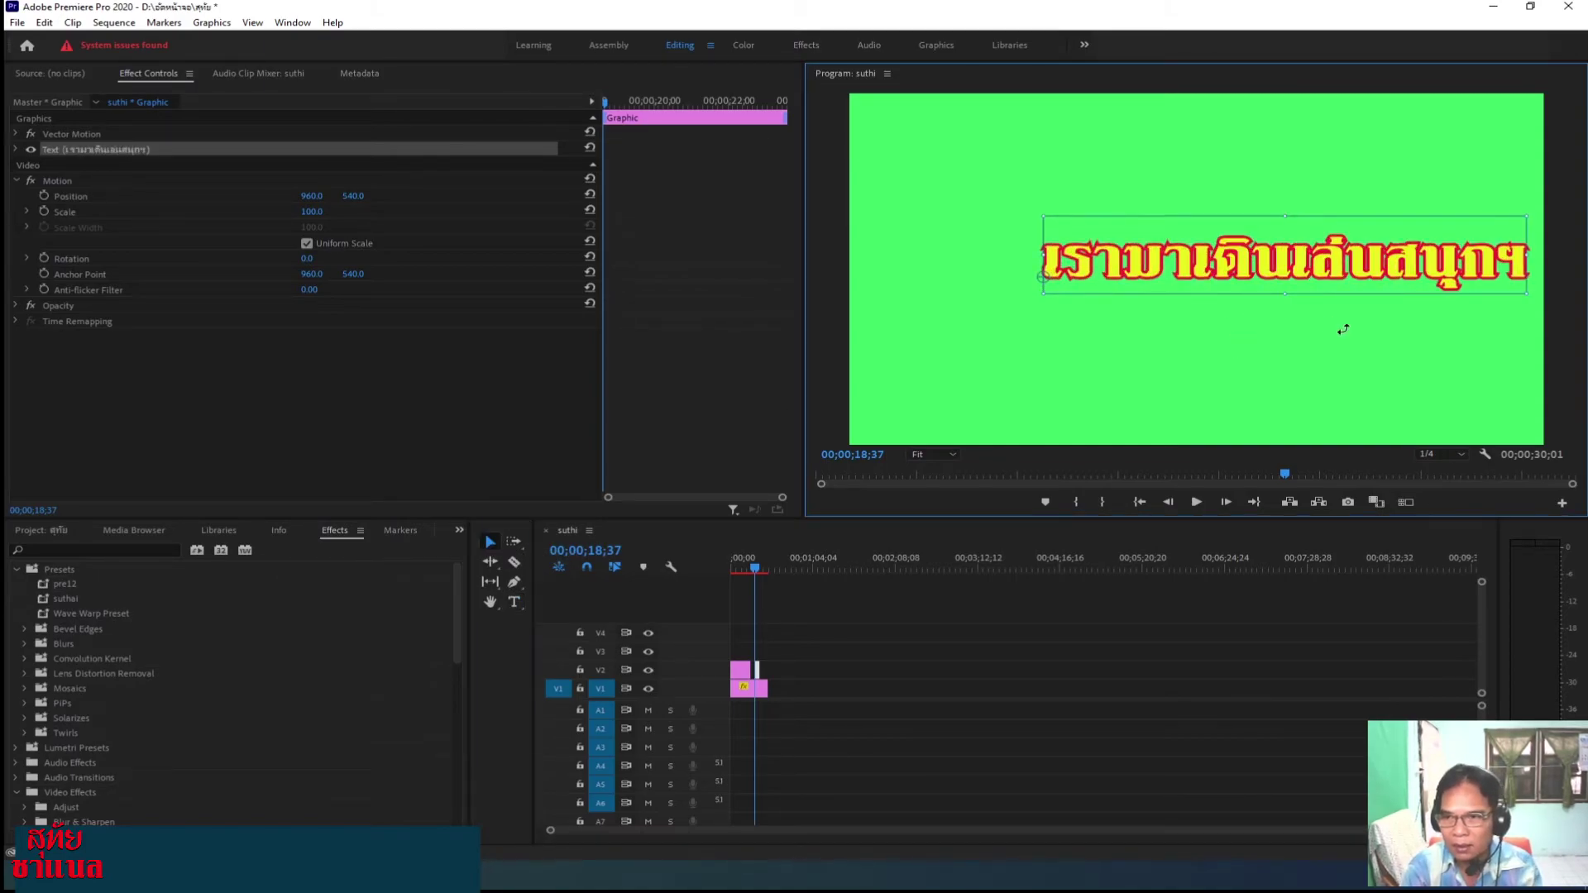
{"action": "left_click_drag", "start_coordinate": [1330, 274], "coordinate": [1252, 273]}
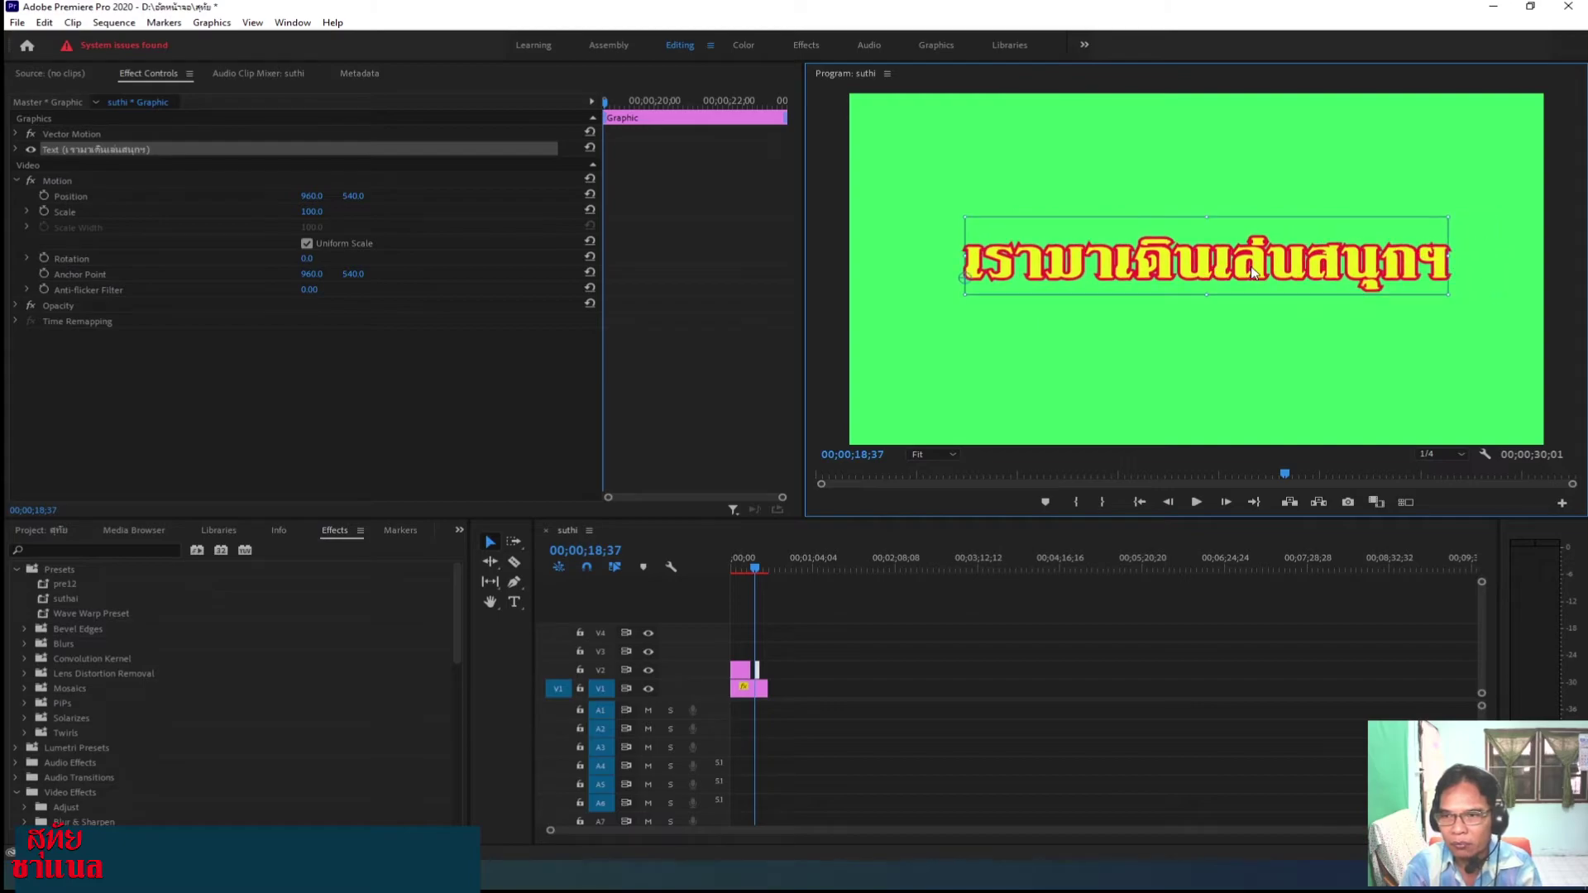
{"action": "mouse_move", "coordinate": [1449, 296]}
{"action": "left_mouse_down"}
{"action": "mouse_move", "coordinate": [1475, 303]}
{"action": "mouse_move", "coordinate": [1404, 263]}
{"action": "left_mouse_up"}
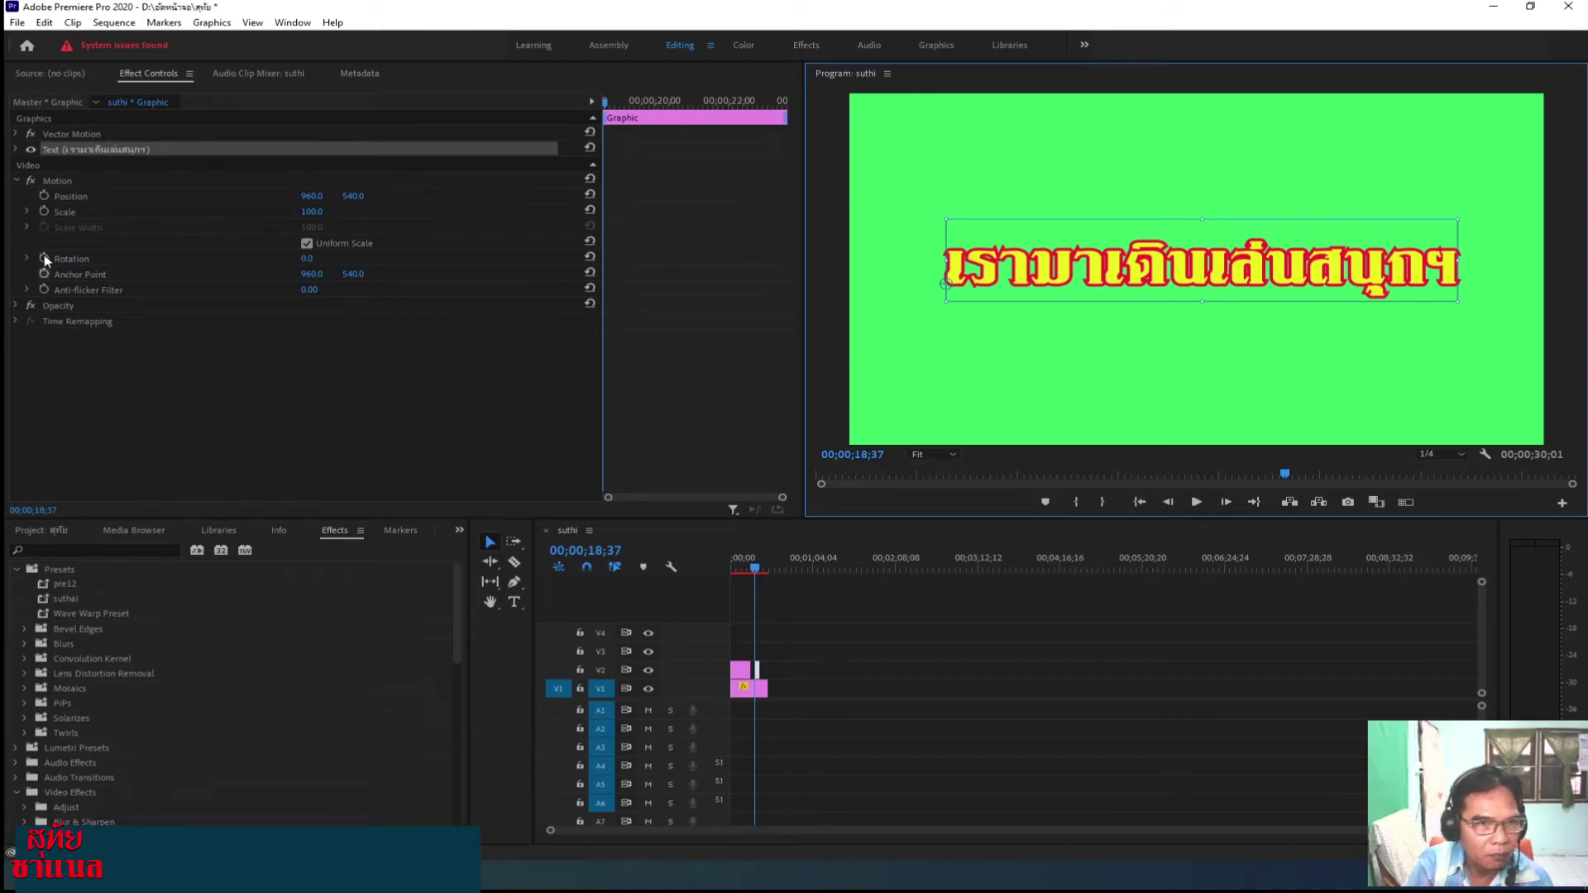
{"action": "left_click", "coordinate": [17, 148]}
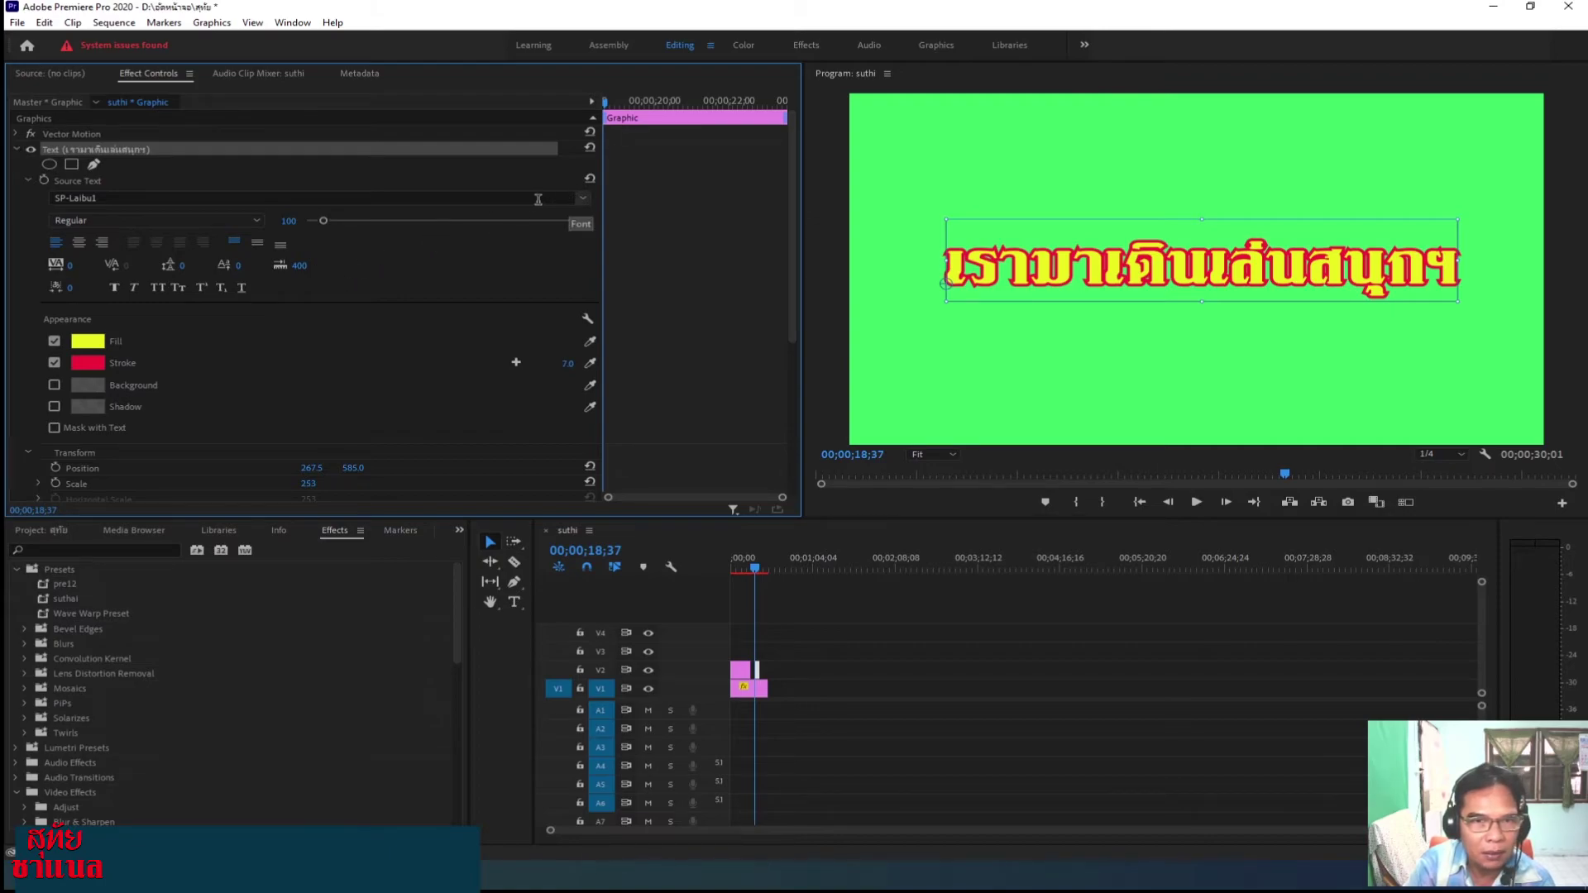
Try SP-Laibu2, SP-Kangfu, SOV_LookPong and other Thai fonts, settling on LilyUPC Regular.
{"action": "key", "text": "Down"}
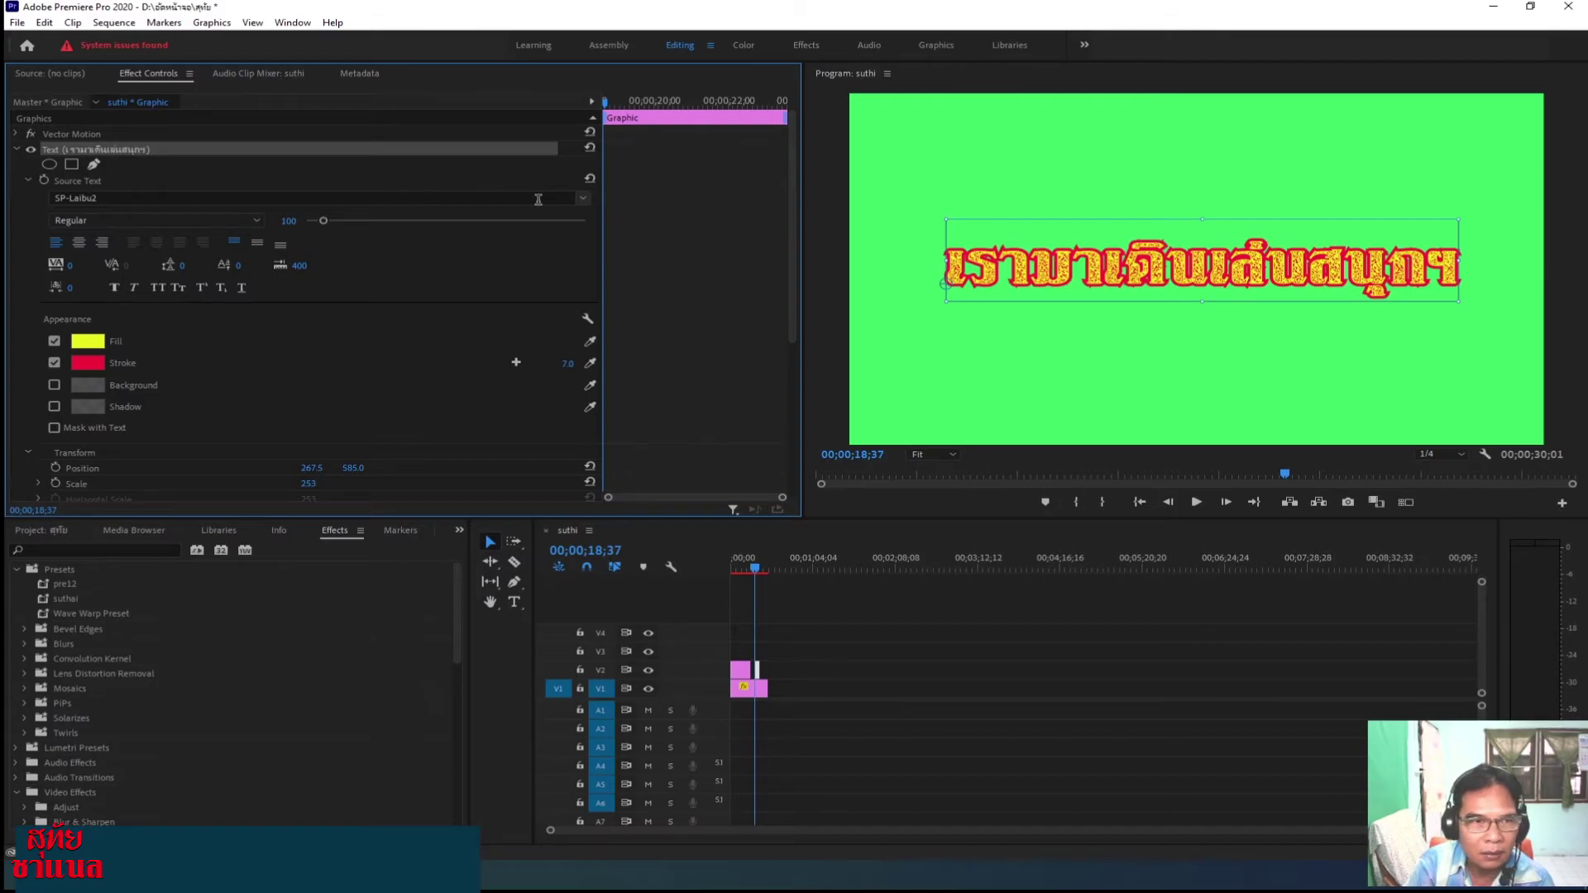
{"action": "key", "text": "Up"}
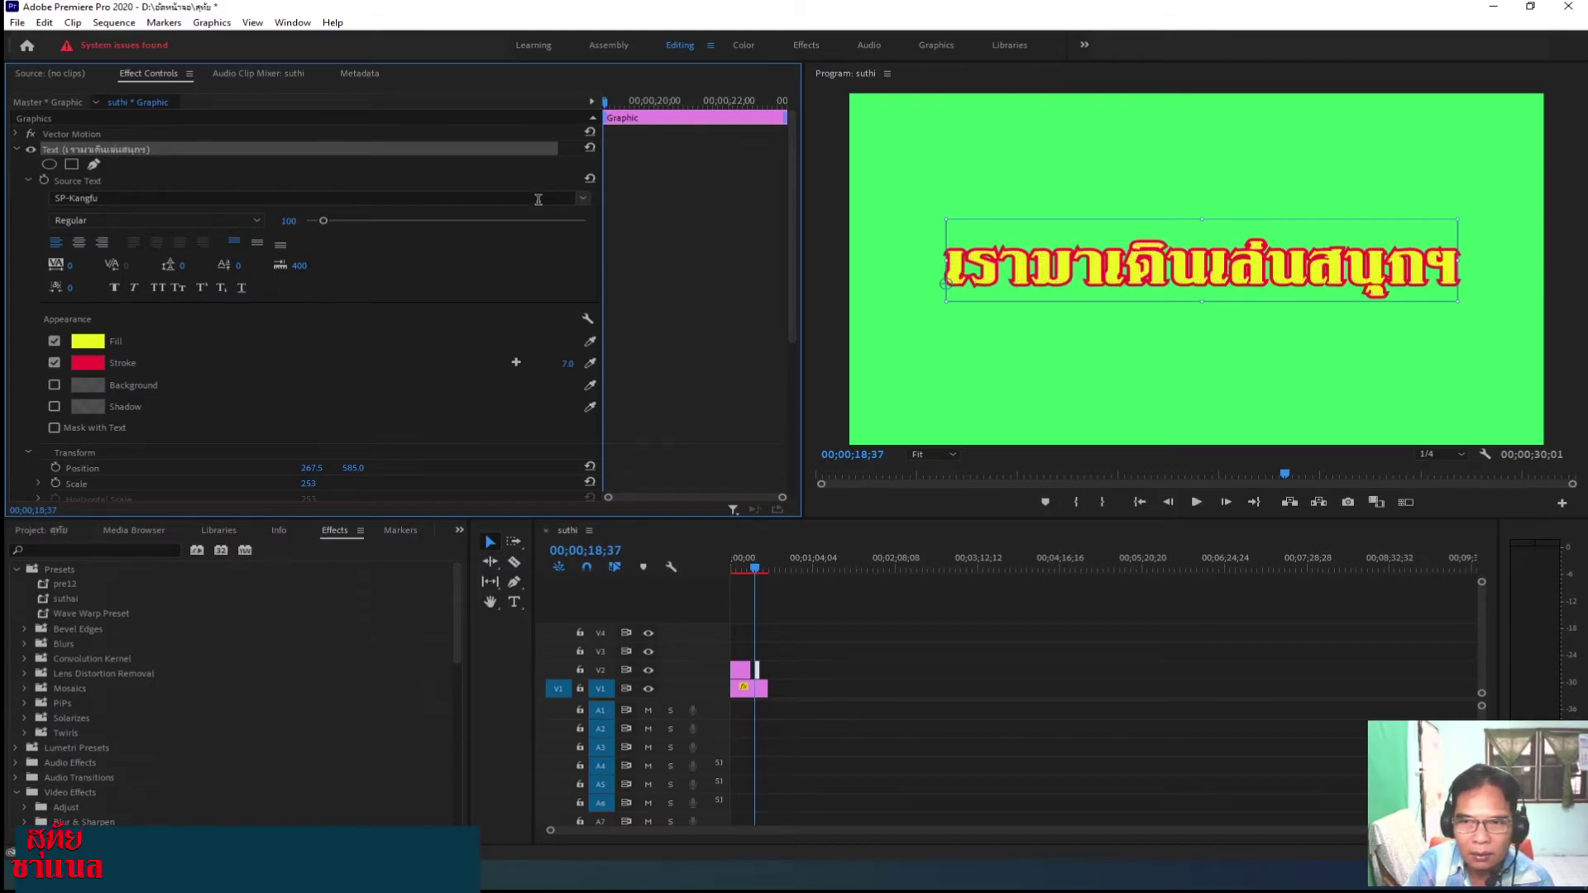
{"action": "key", "text": "Up"}
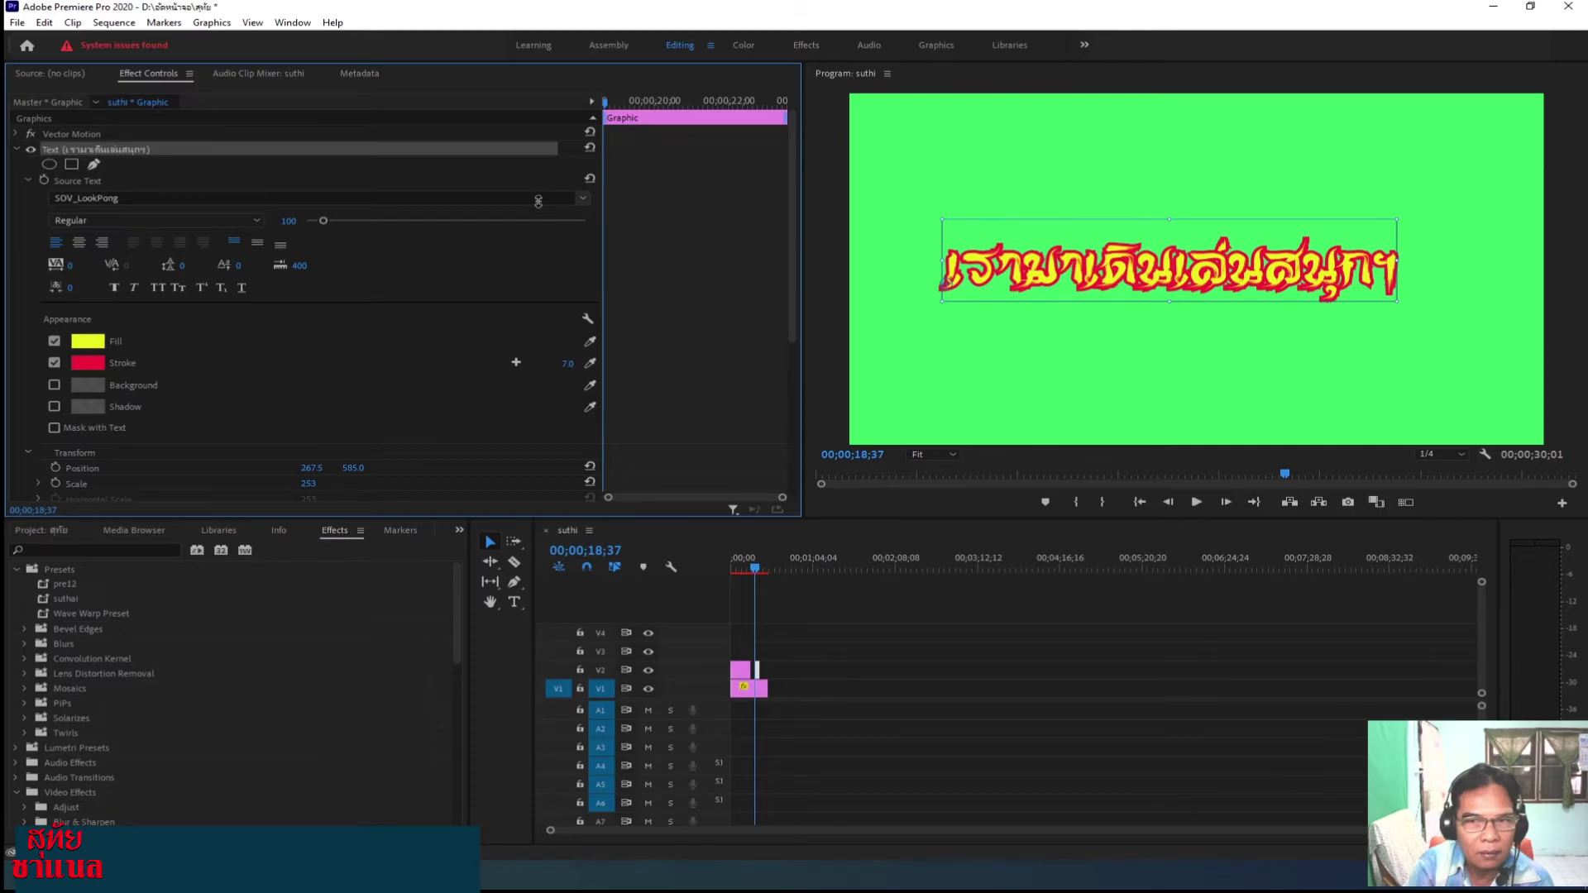
{"action": "key", "text": "Up"}
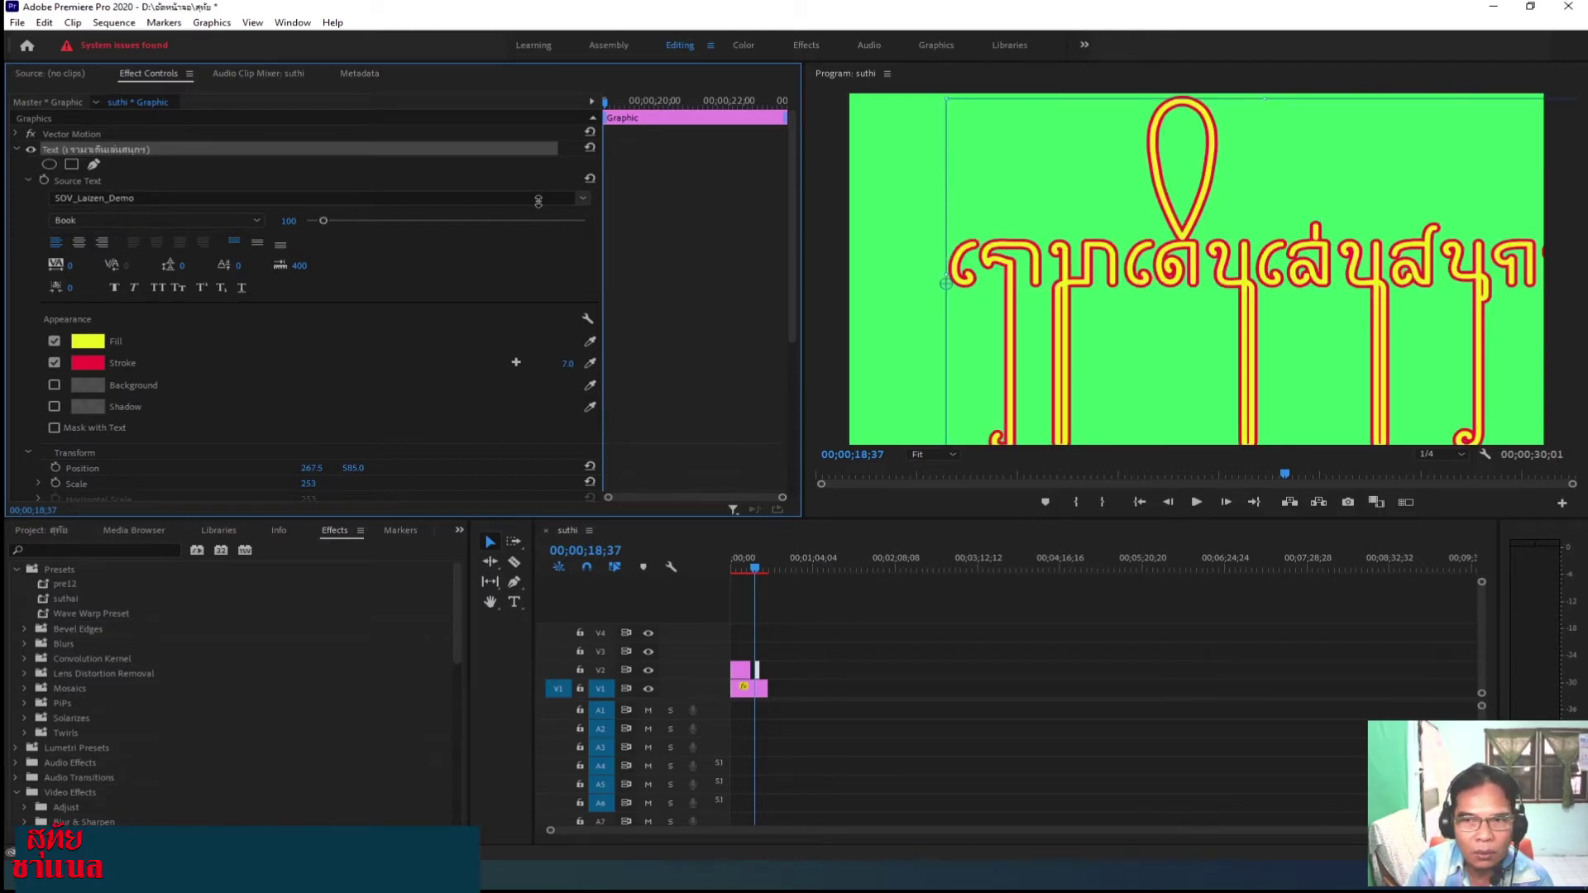
{"action": "key", "text": "Up"}
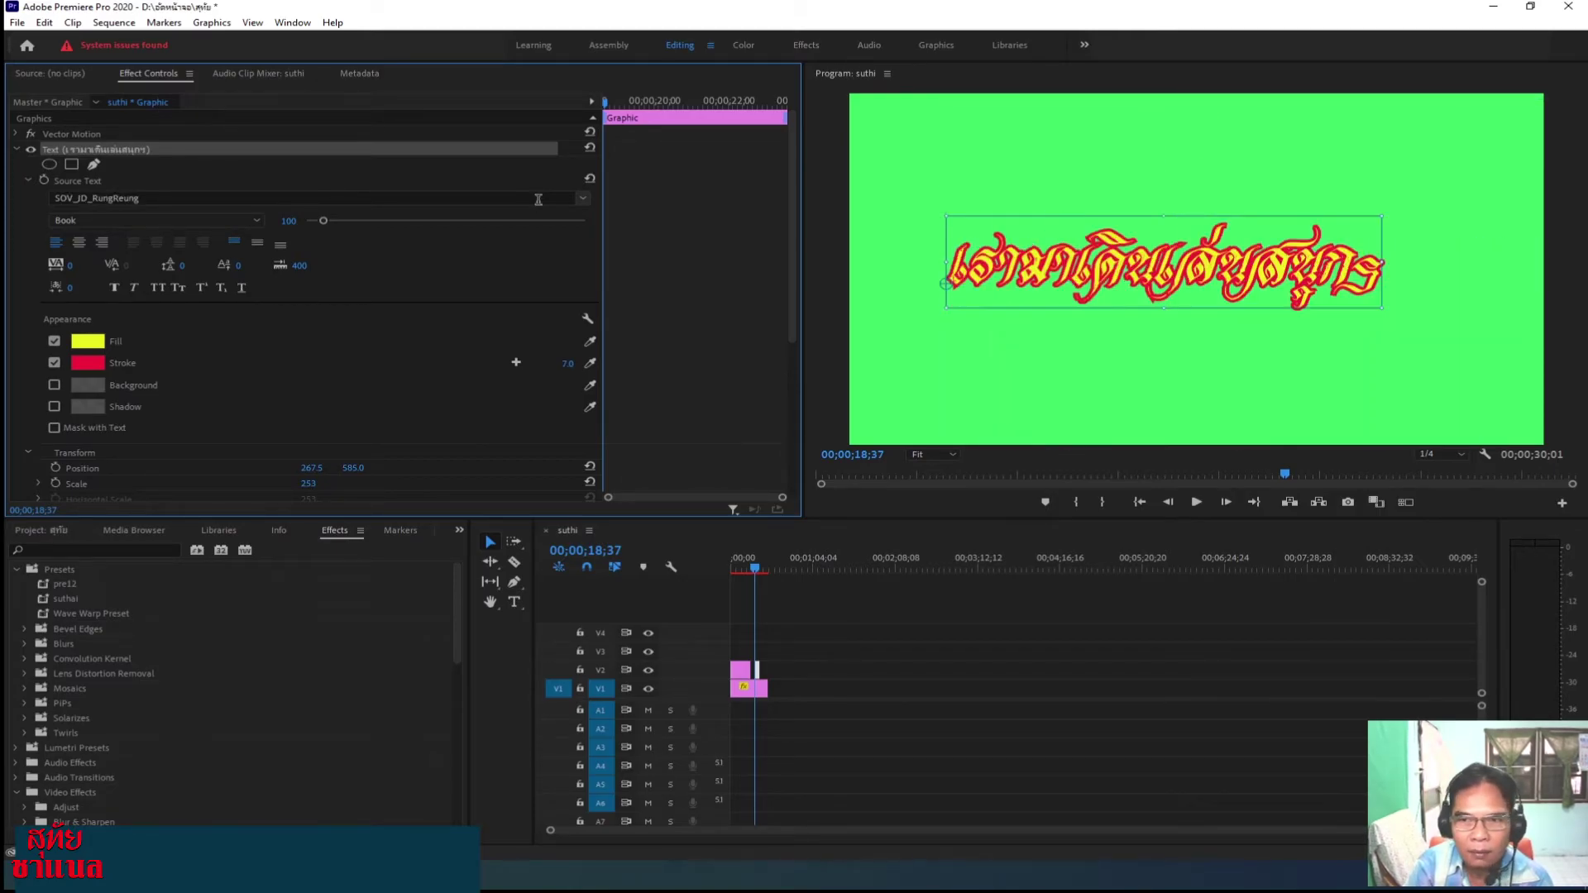
{"action": "key", "text": "Up"}
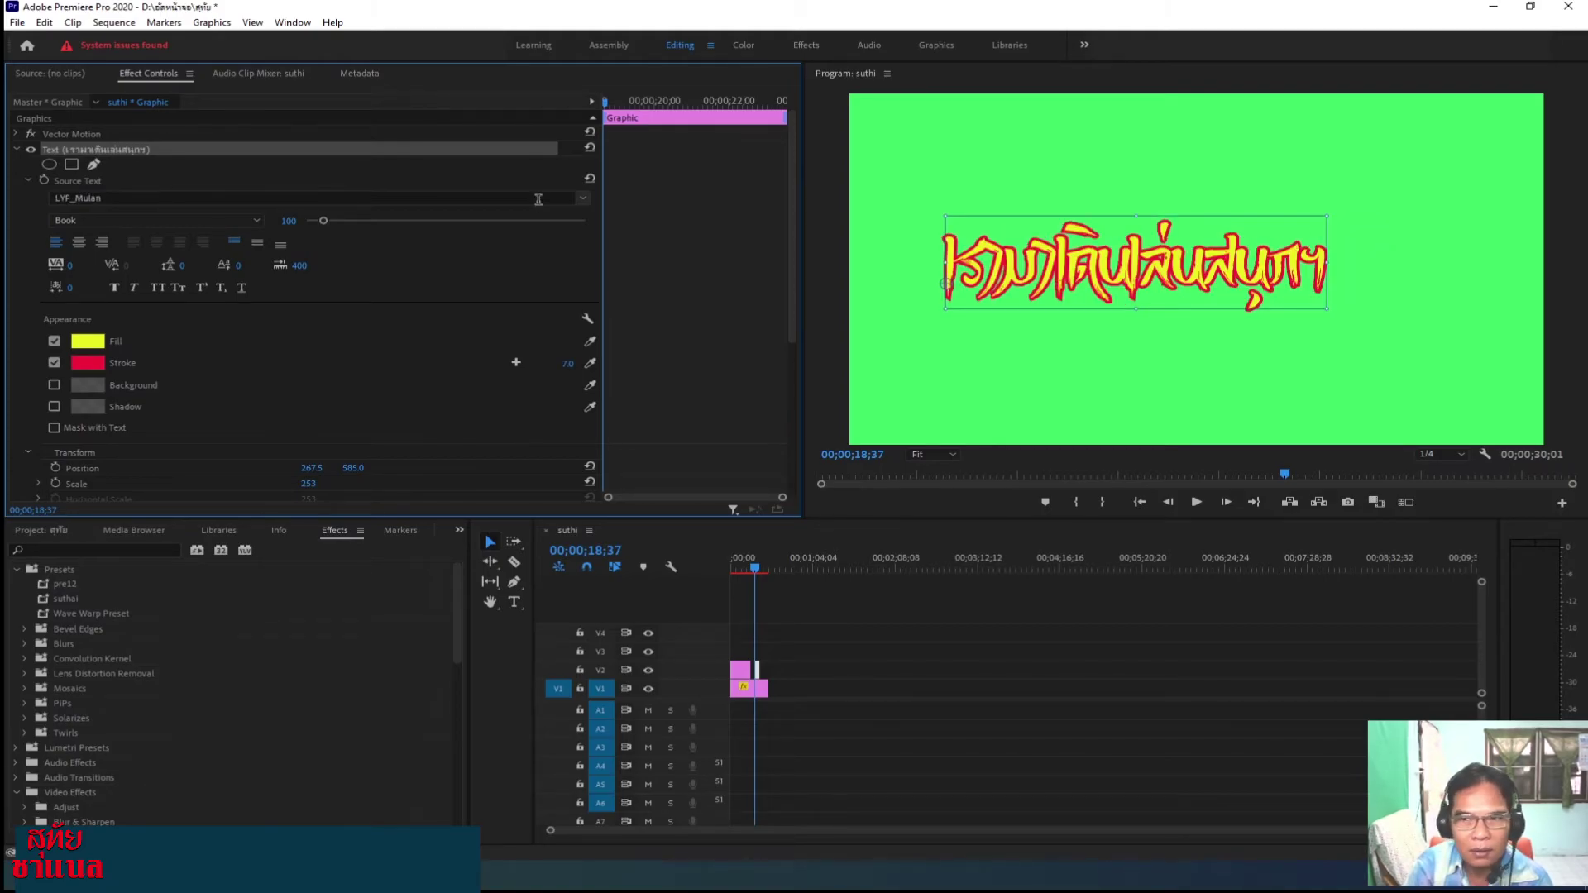
{"action": "key", "text": "Up"}
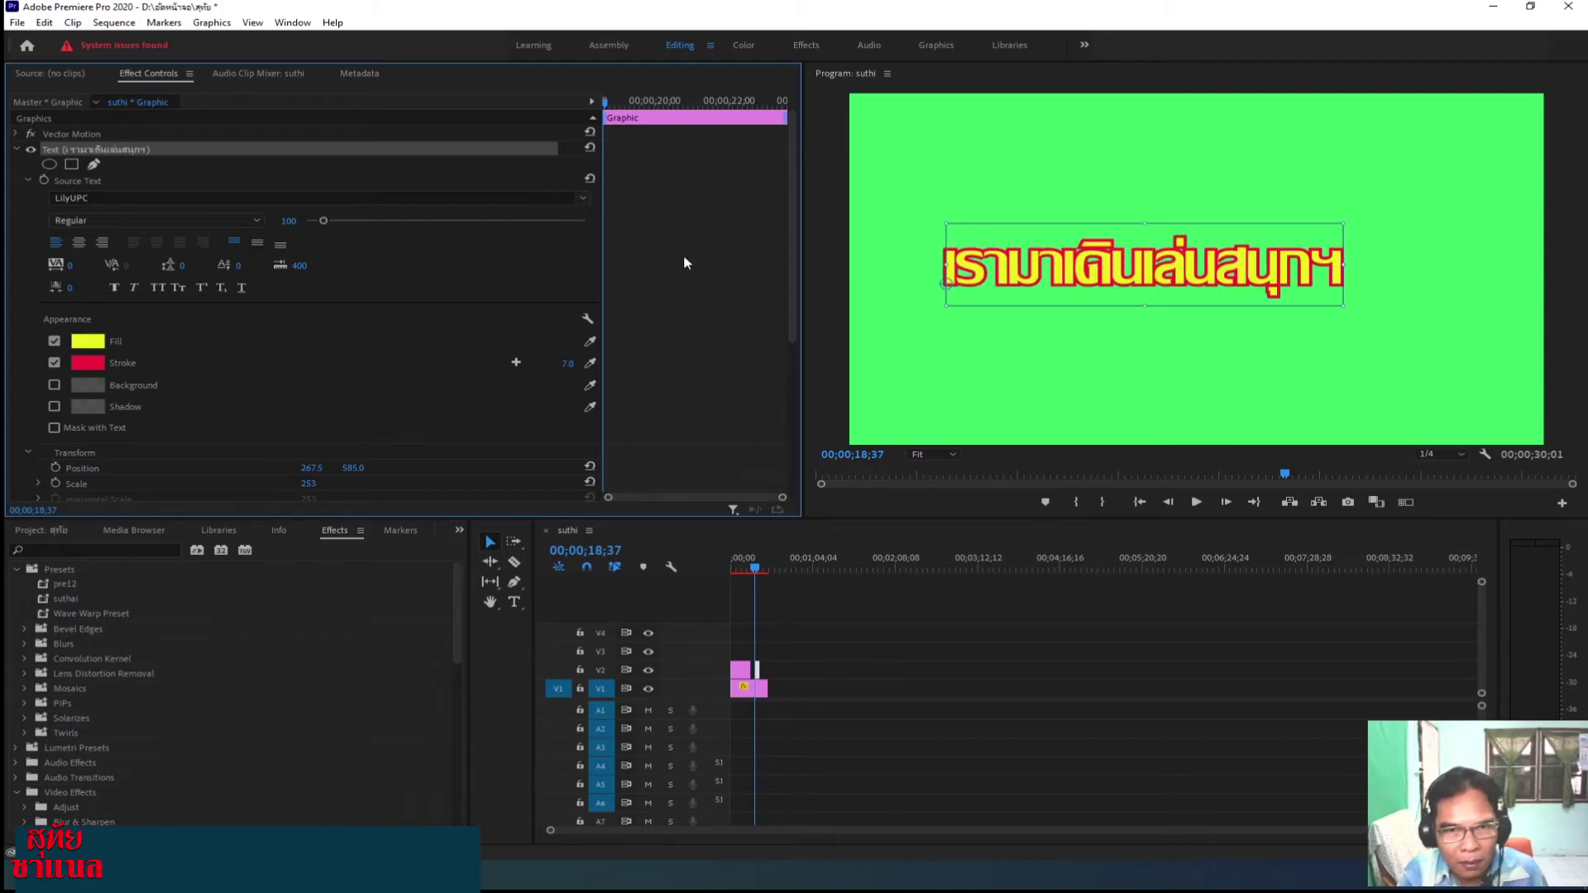
{"action": "left_click", "coordinate": [491, 544]}
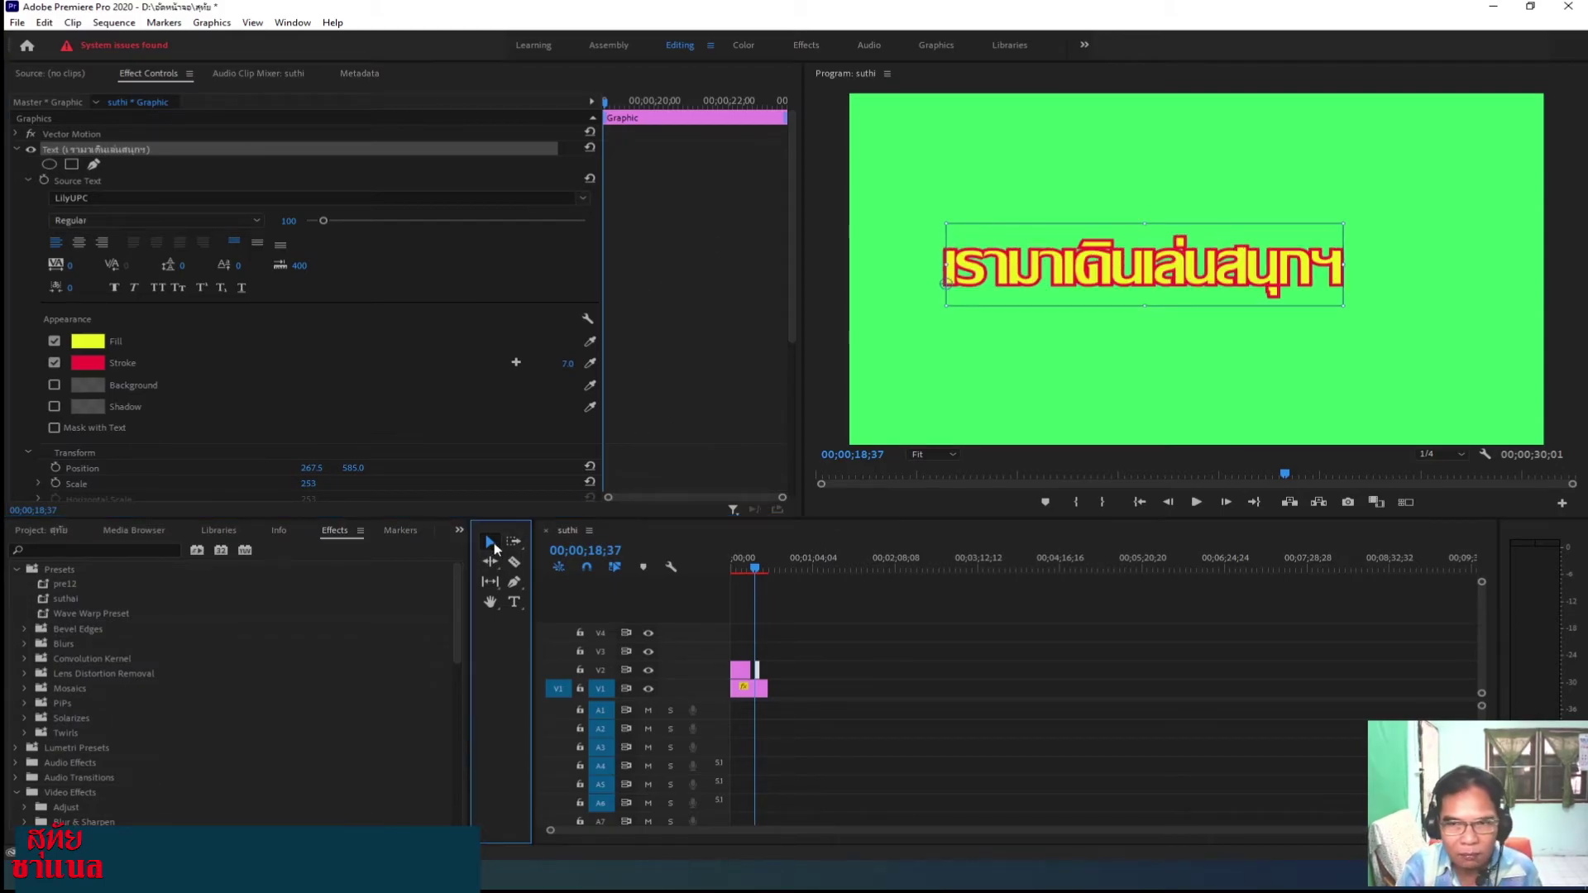
Scale the title to 319, keep the red stroke width at 7 after trying 3 and 8, and select สนุกๆ.
{"action": "left_click_drag", "start_coordinate": [1343, 265], "coordinate": [1445, 276]}
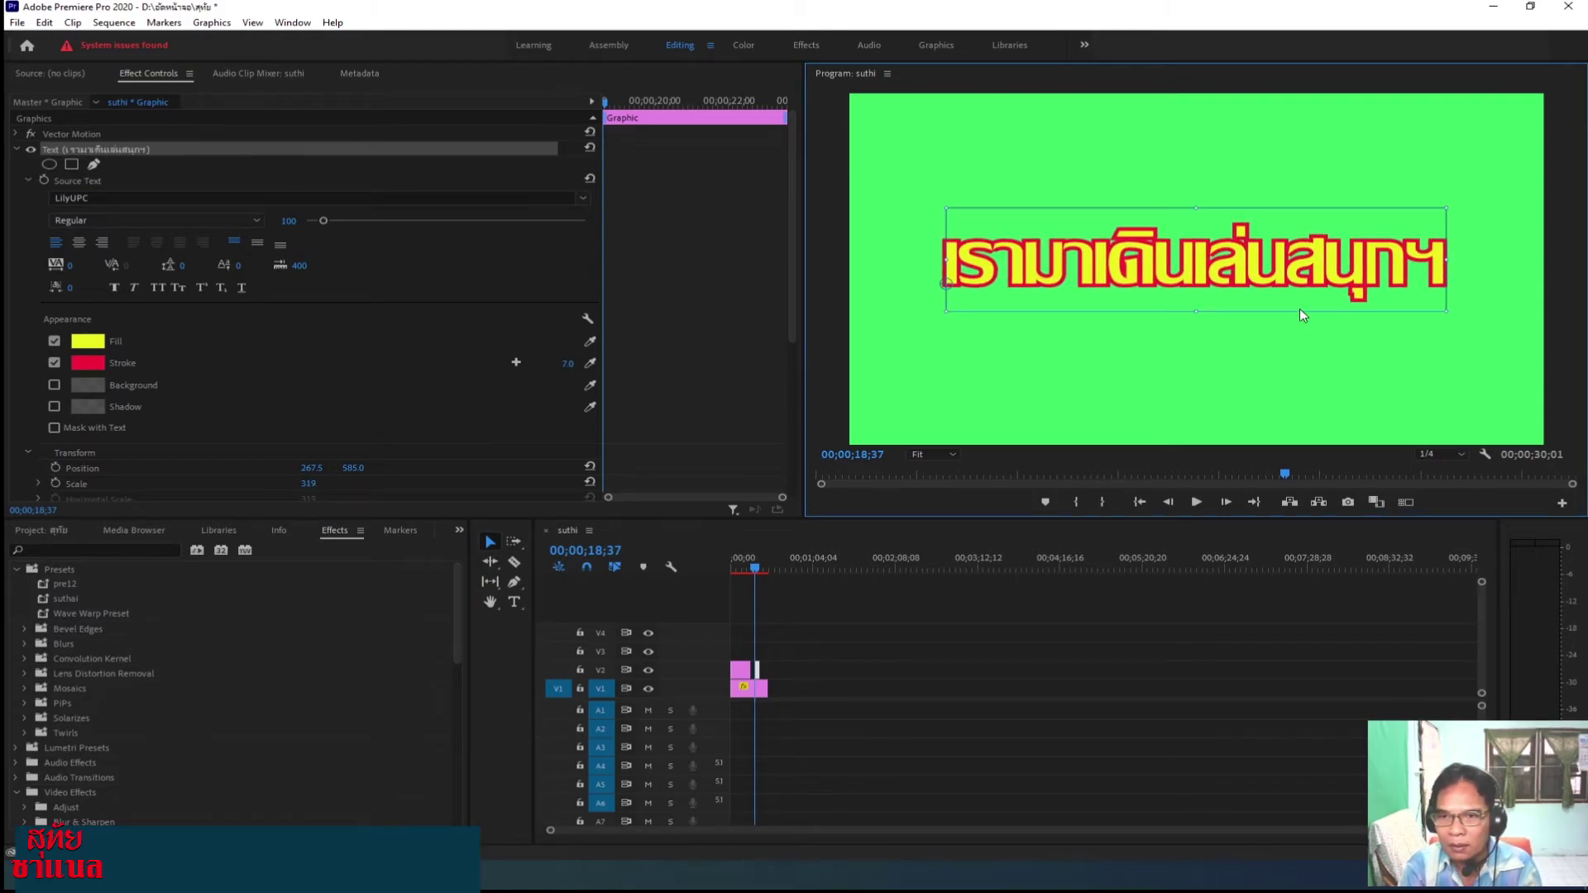
{"action": "left_click", "coordinate": [1176, 383]}
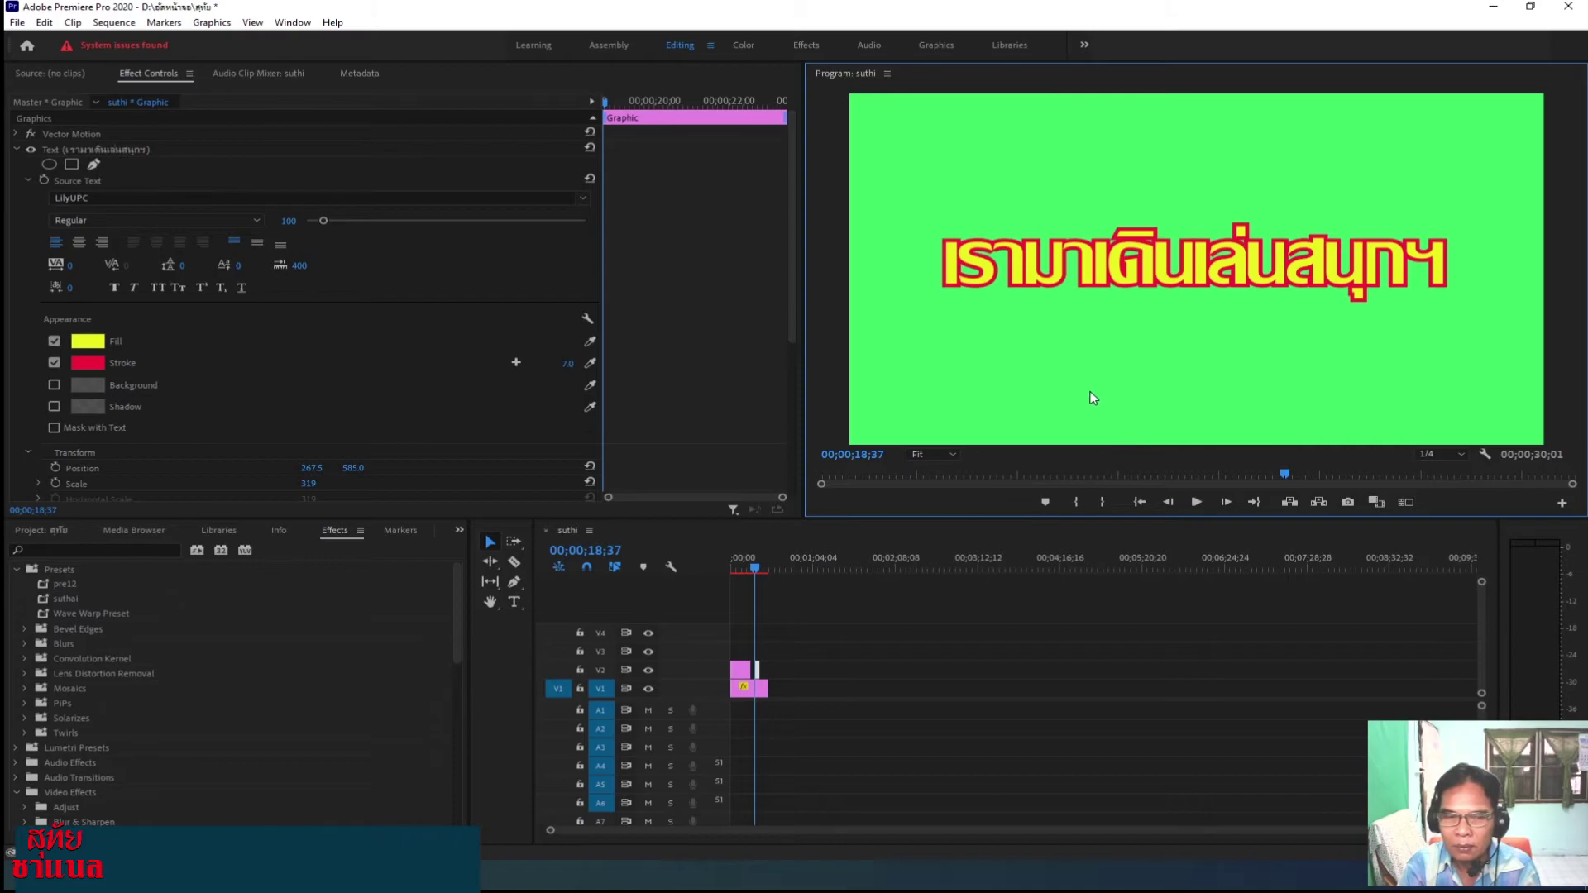
{"action": "left_click", "coordinate": [566, 364]}
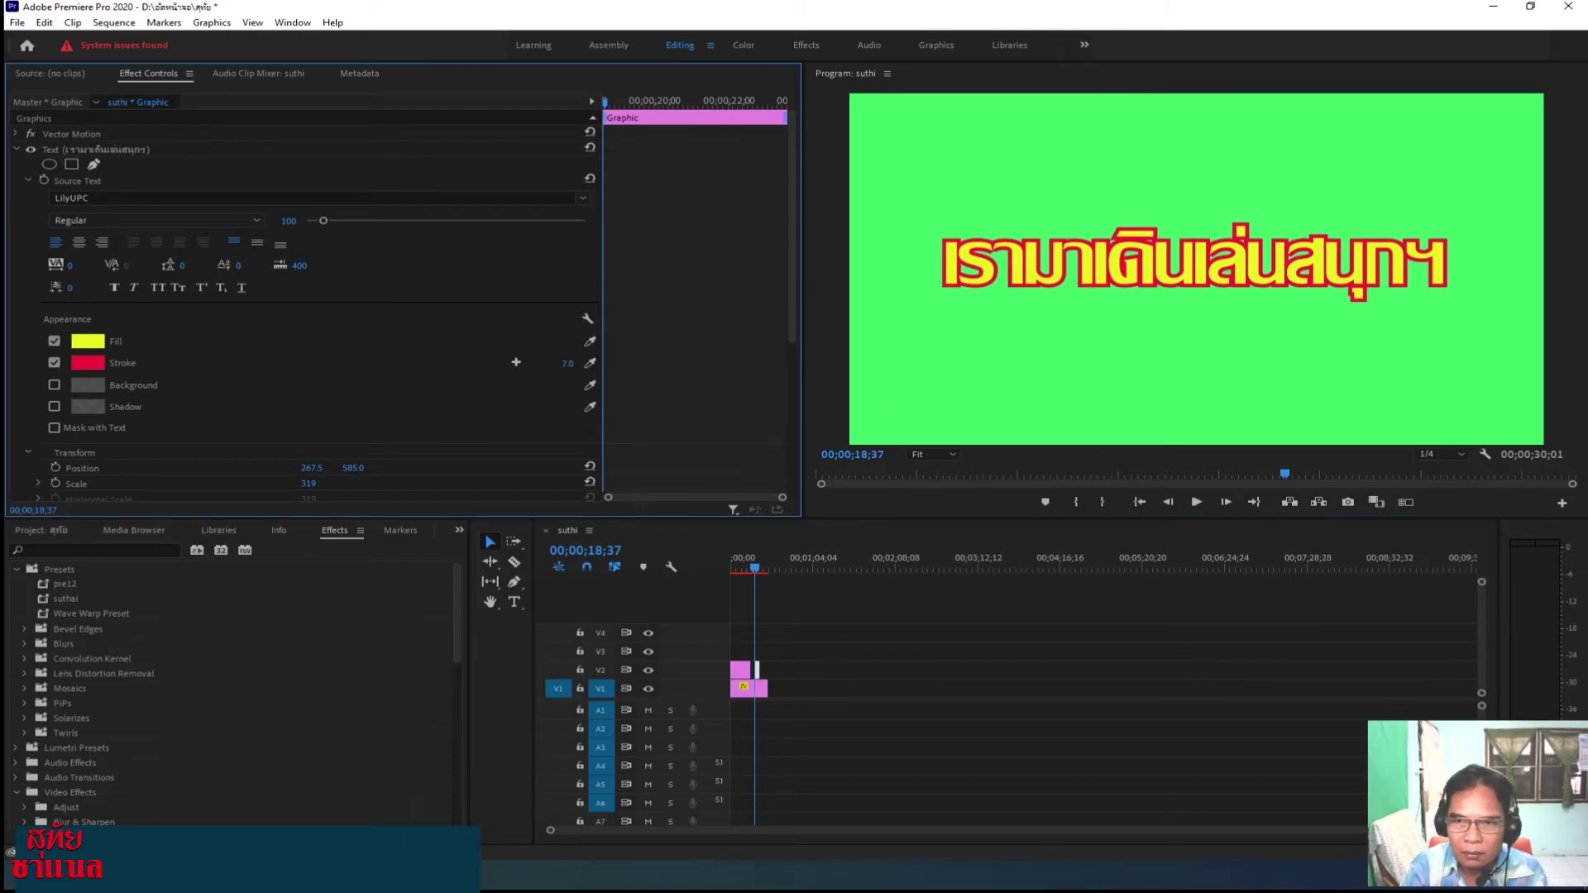
{"action": "type", "text": "3"}
{"action": "key", "text": "Return"}
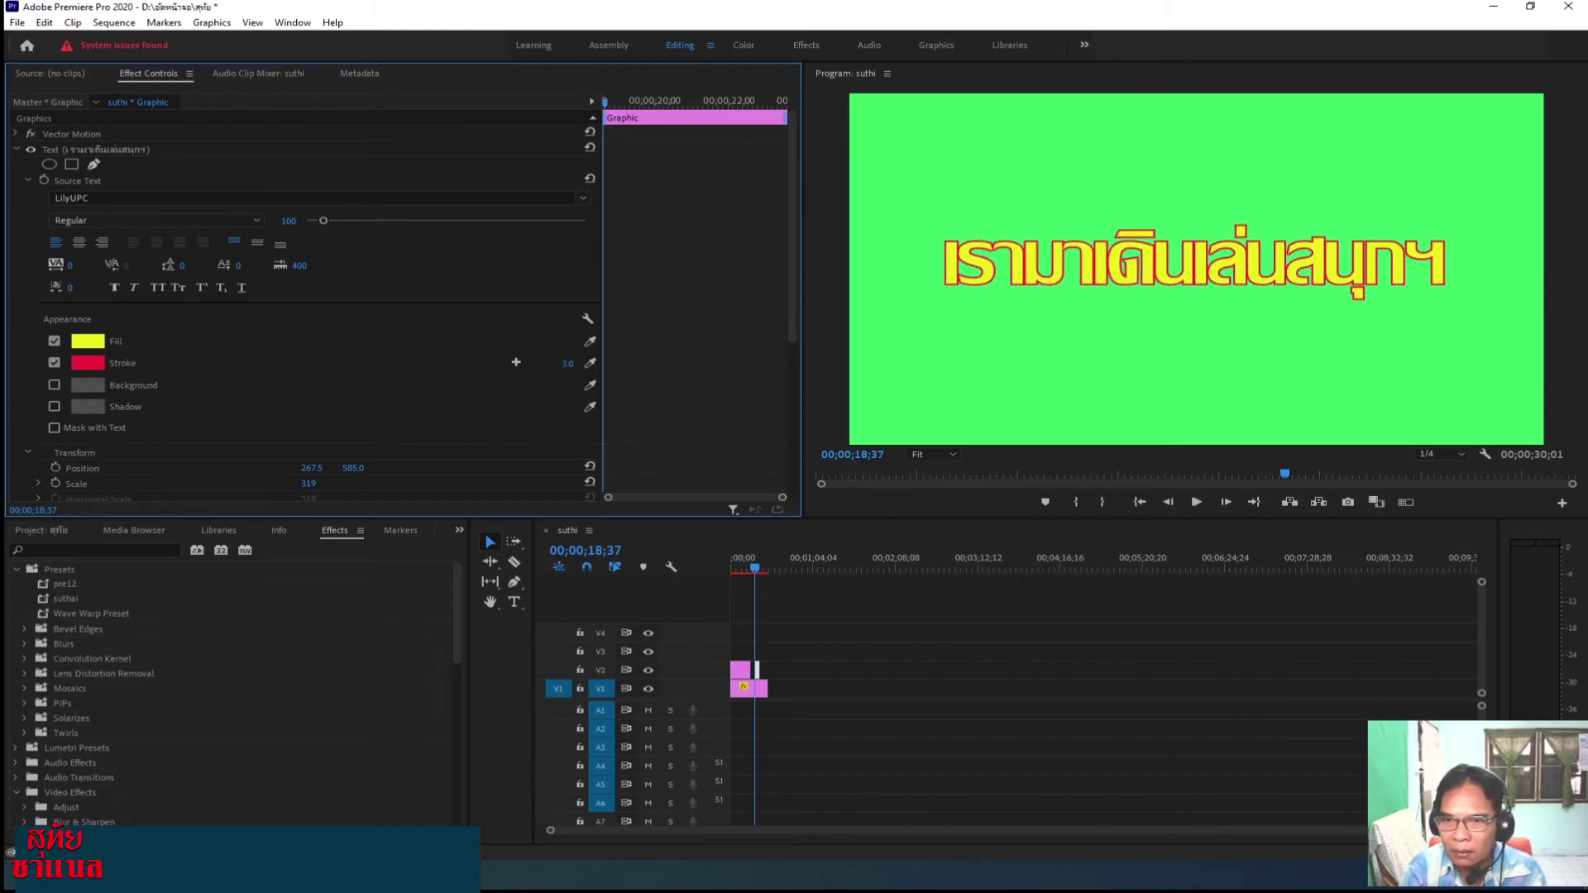
{"action": "key", "text": "Up"}
{"action": "key", "text": "Up"}
{"action": "key", "text": "Up"}
{"action": "key", "text": "Down"}
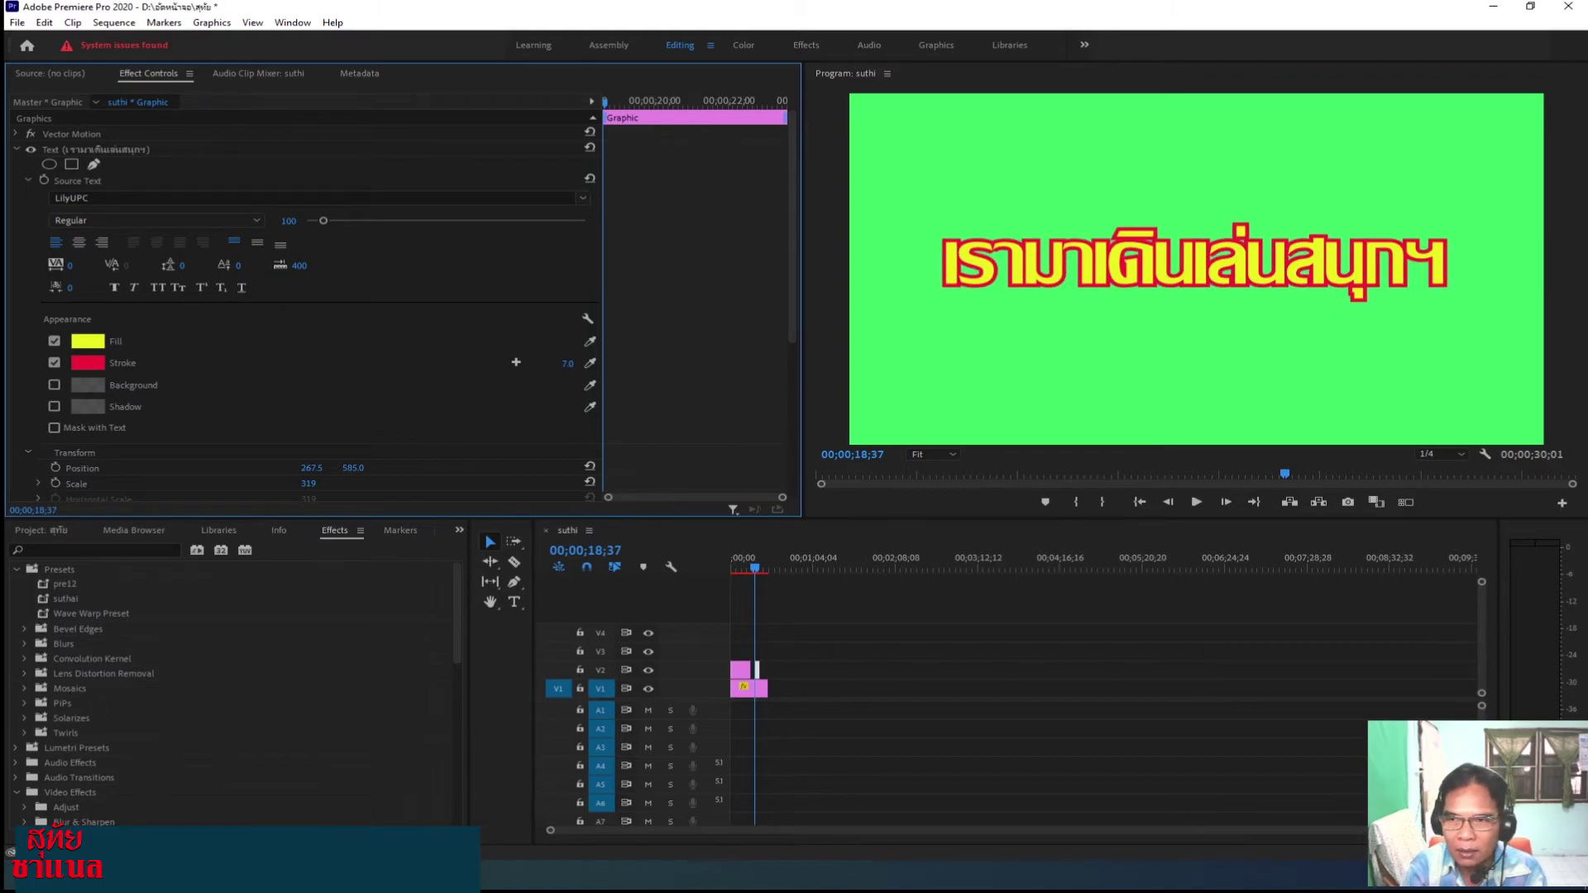
{"action": "left_click", "coordinate": [513, 601]}
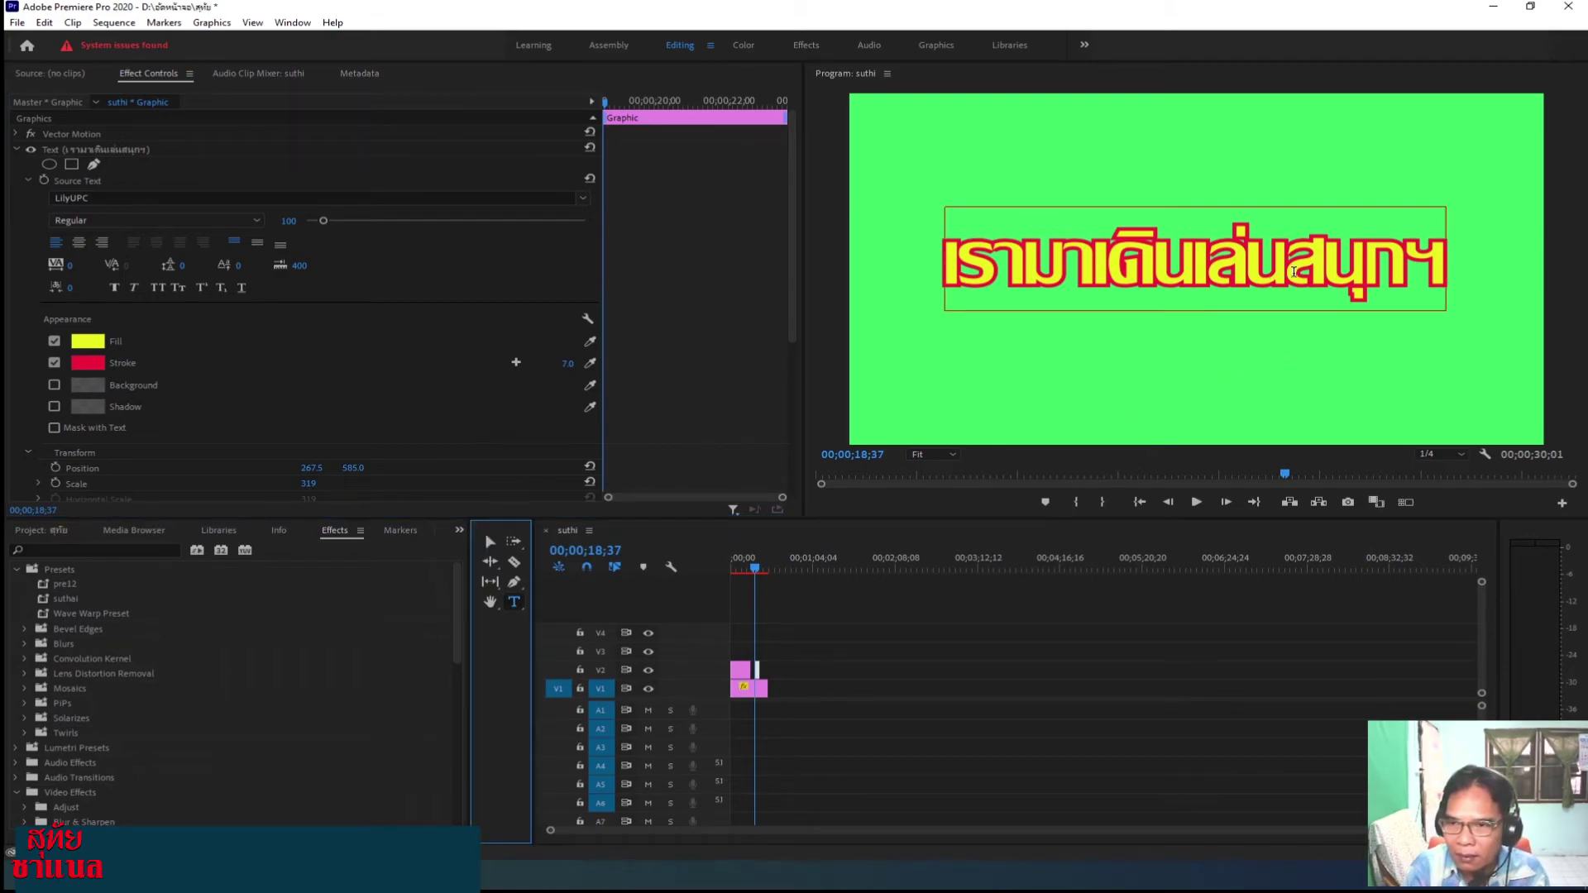
{"action": "left_click_drag", "start_coordinate": [1288, 276], "coordinate": [1480, 277]}
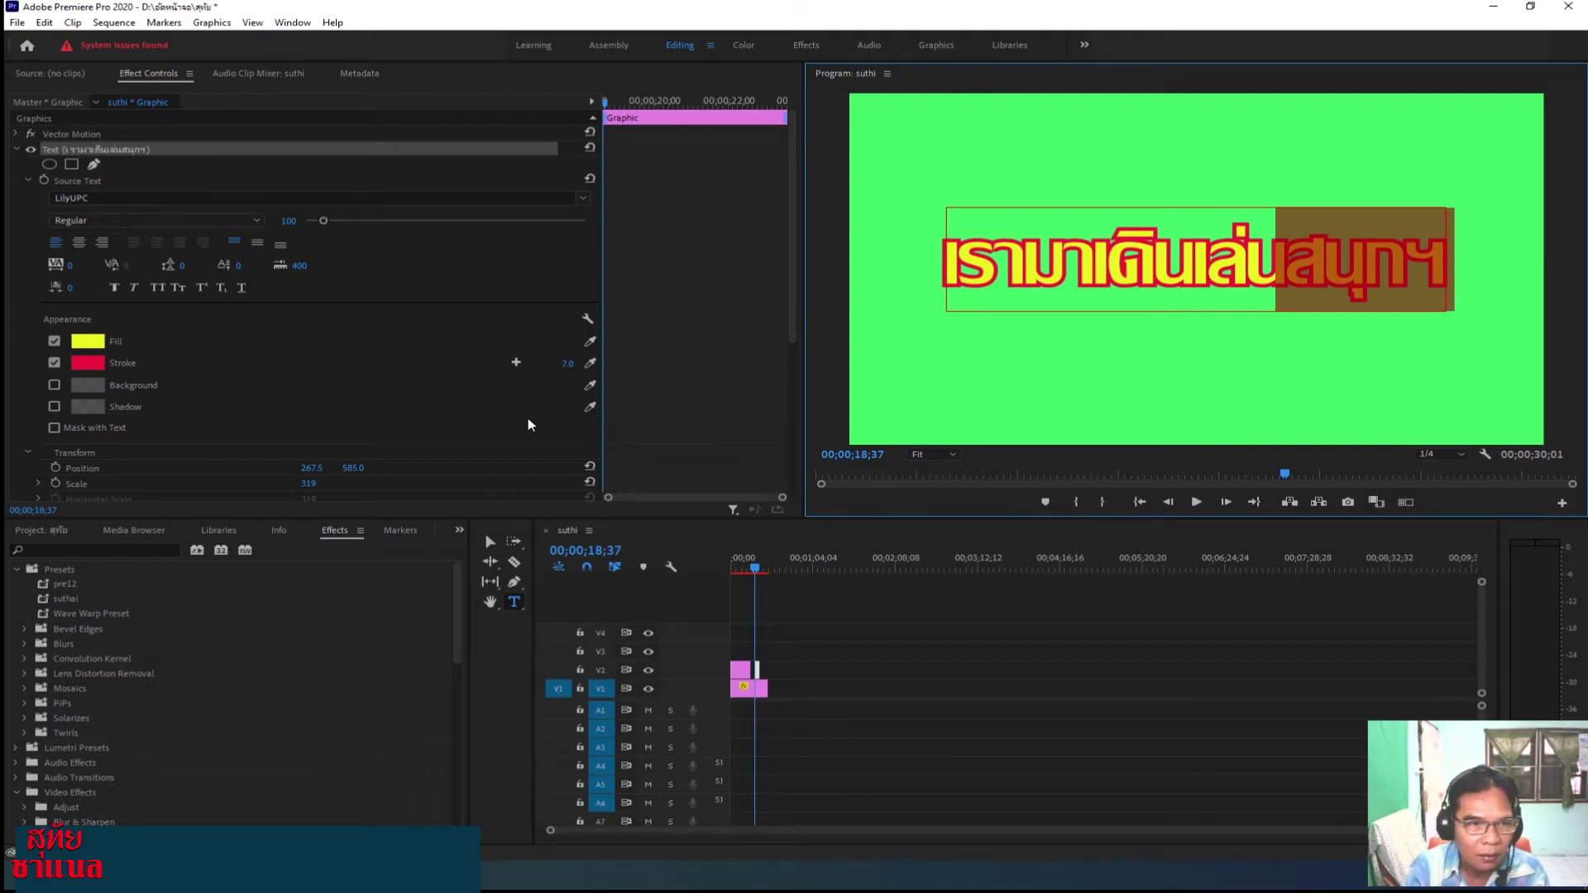
Change the fill of the selected word สนุกๆ to blue (113AEA).
{"action": "left_click", "coordinate": [81, 346]}
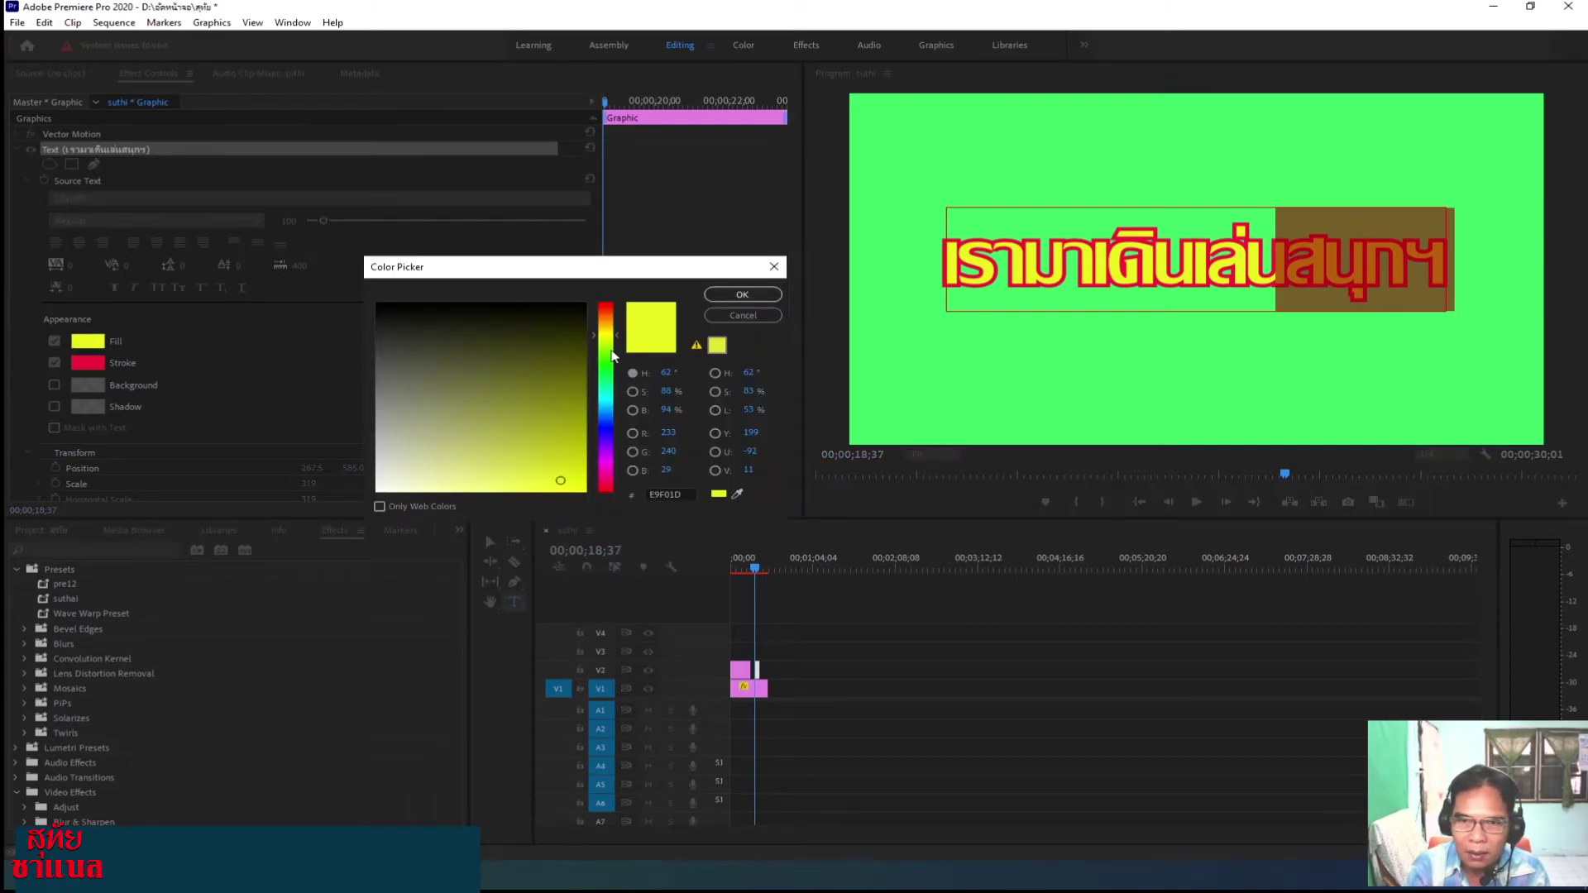
{"action": "left_click", "coordinate": [606, 423]}
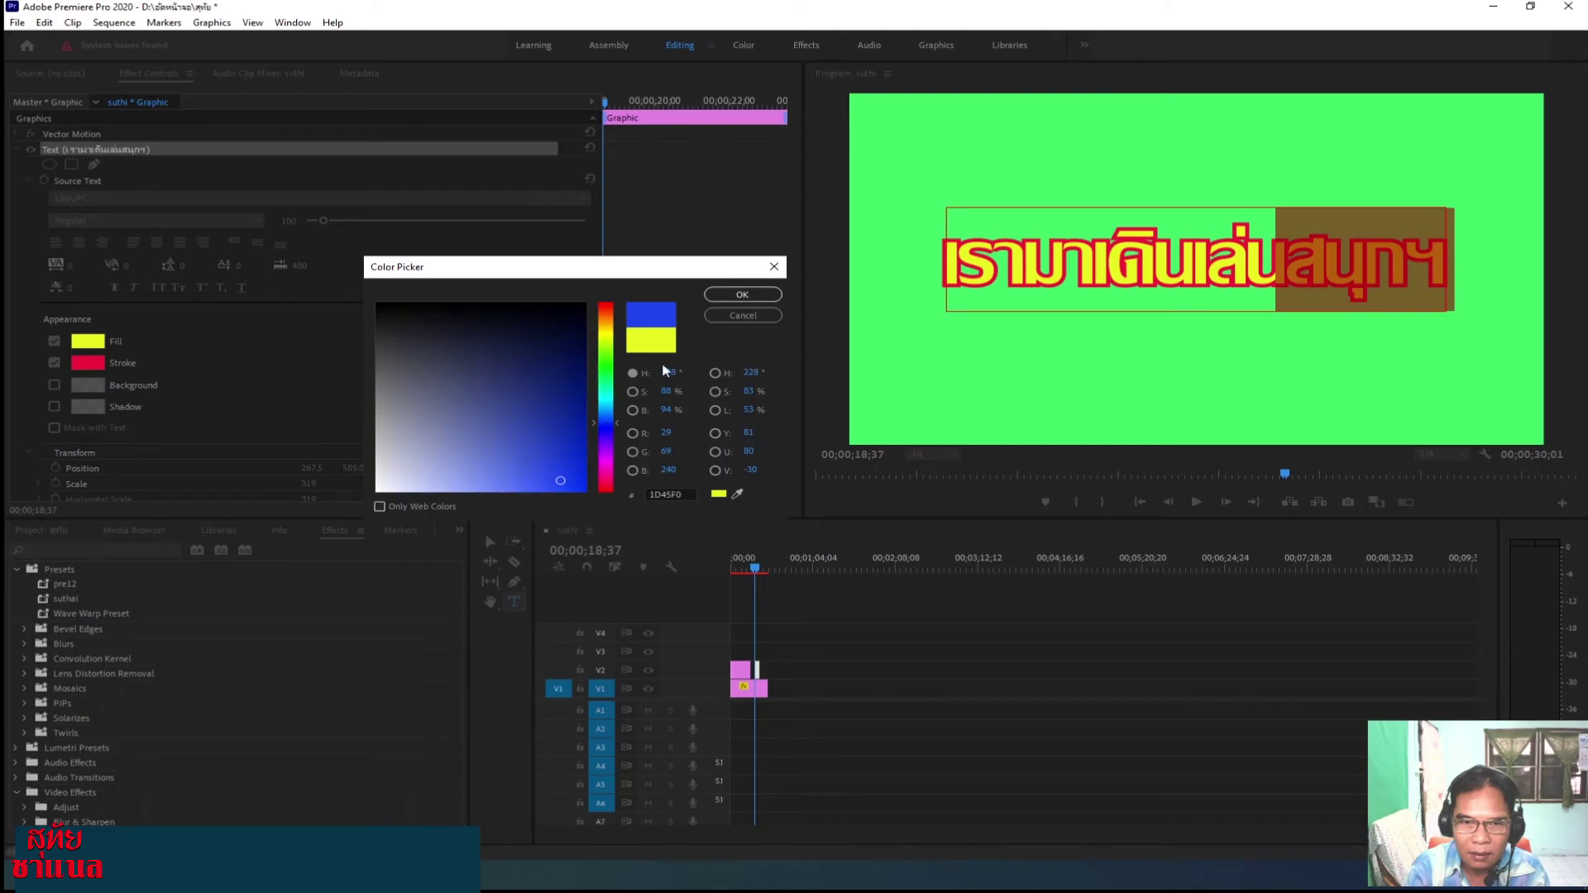
{"action": "left_click", "coordinate": [742, 294]}
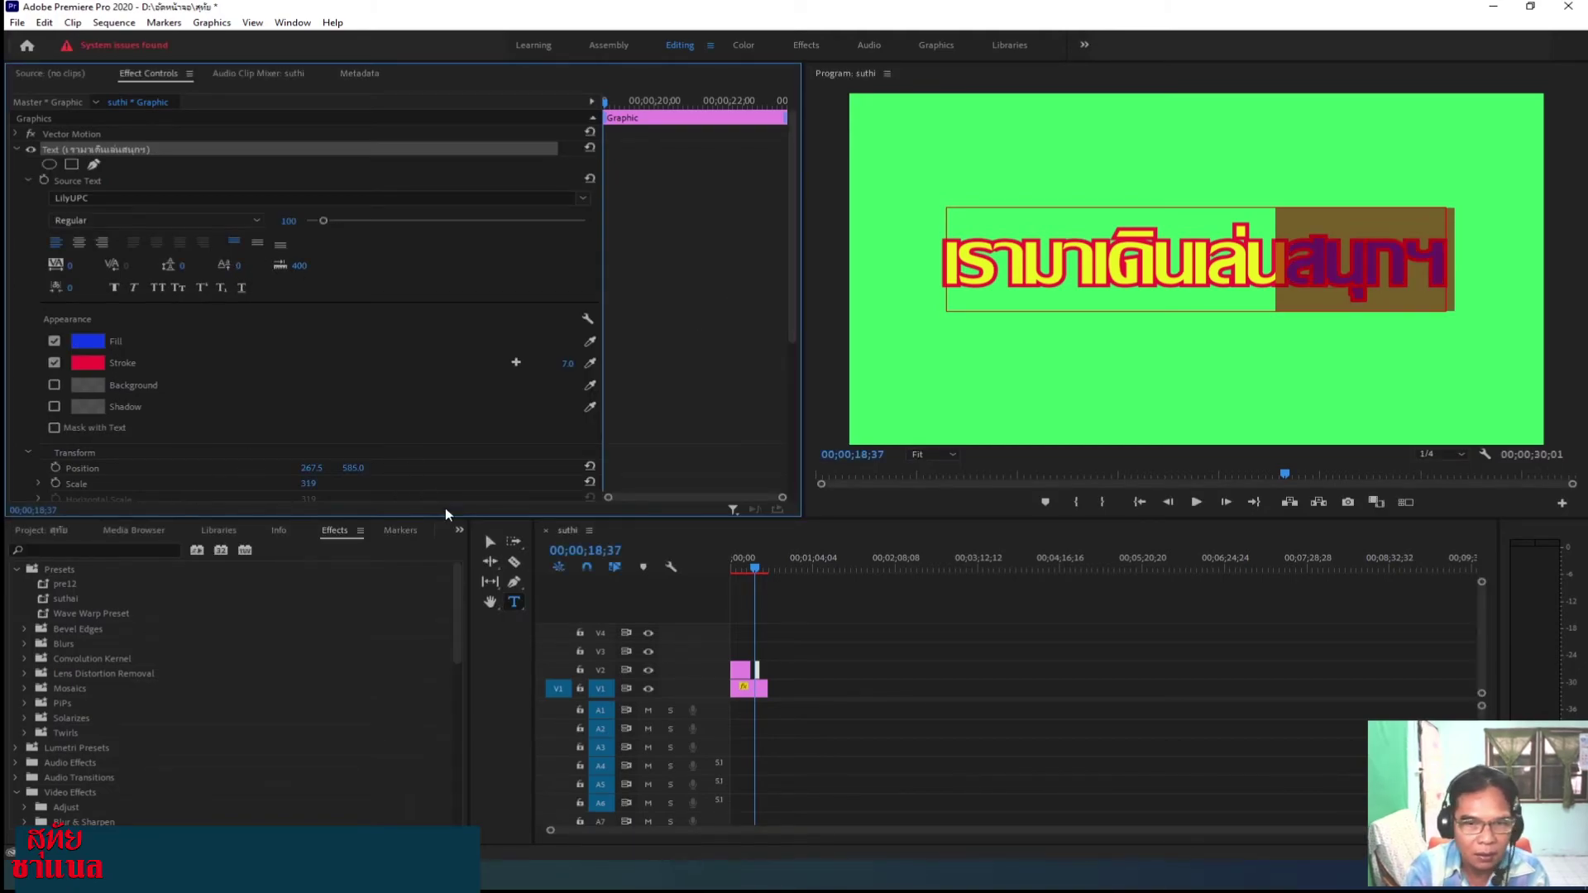
{"action": "left_click", "coordinate": [490, 543]}
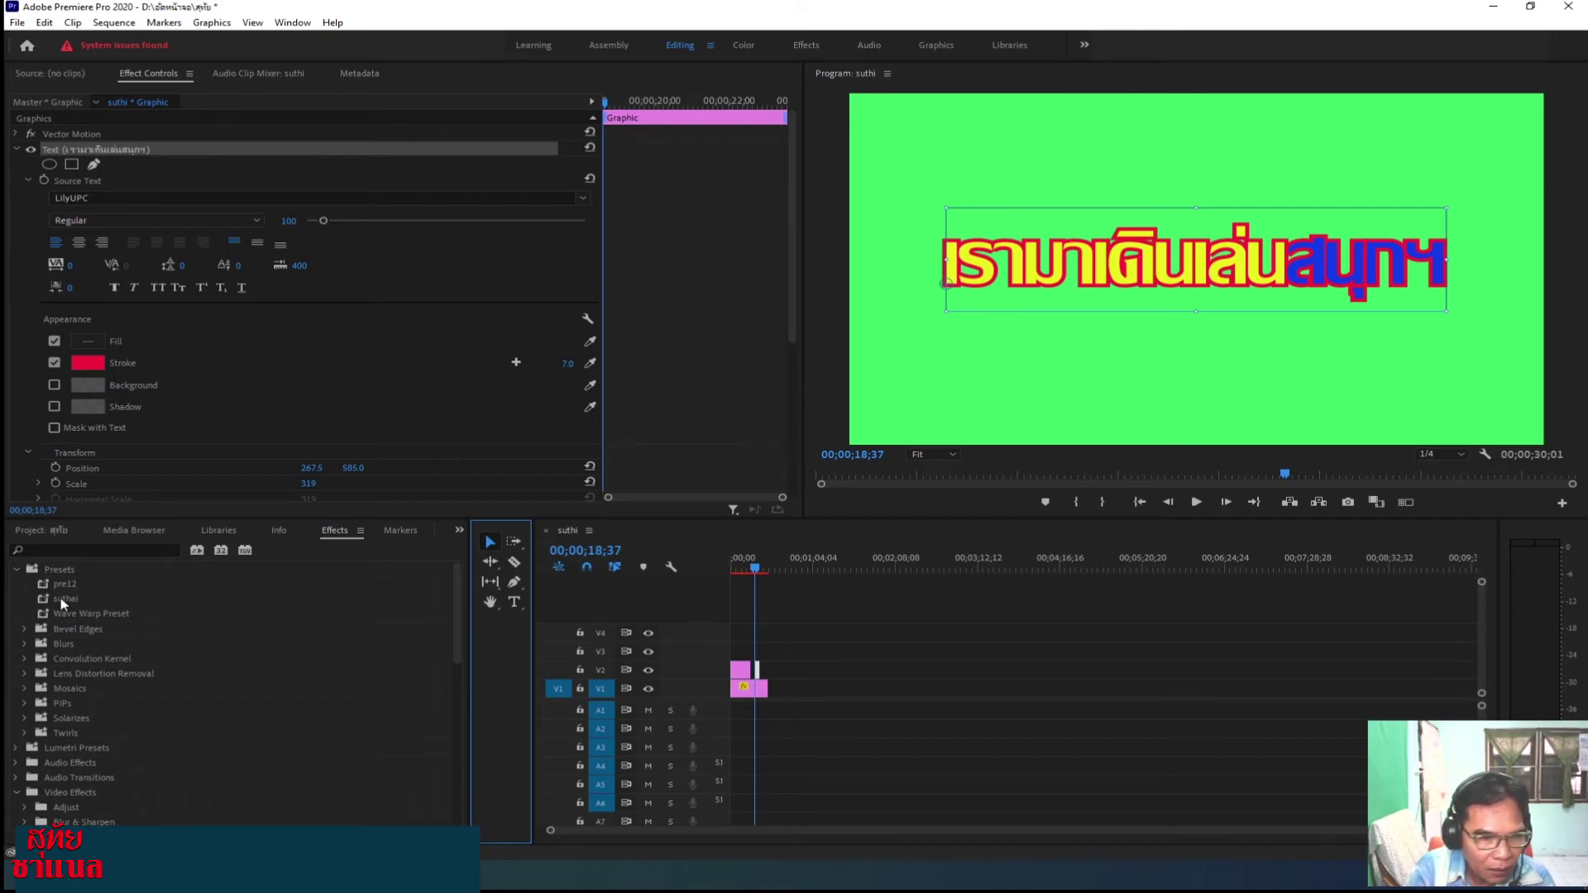
Apply the suthai wave preset to the V2 title clip and preview the wavy title.
{"action": "left_click_drag", "start_coordinate": [66, 601], "coordinate": [759, 672]}
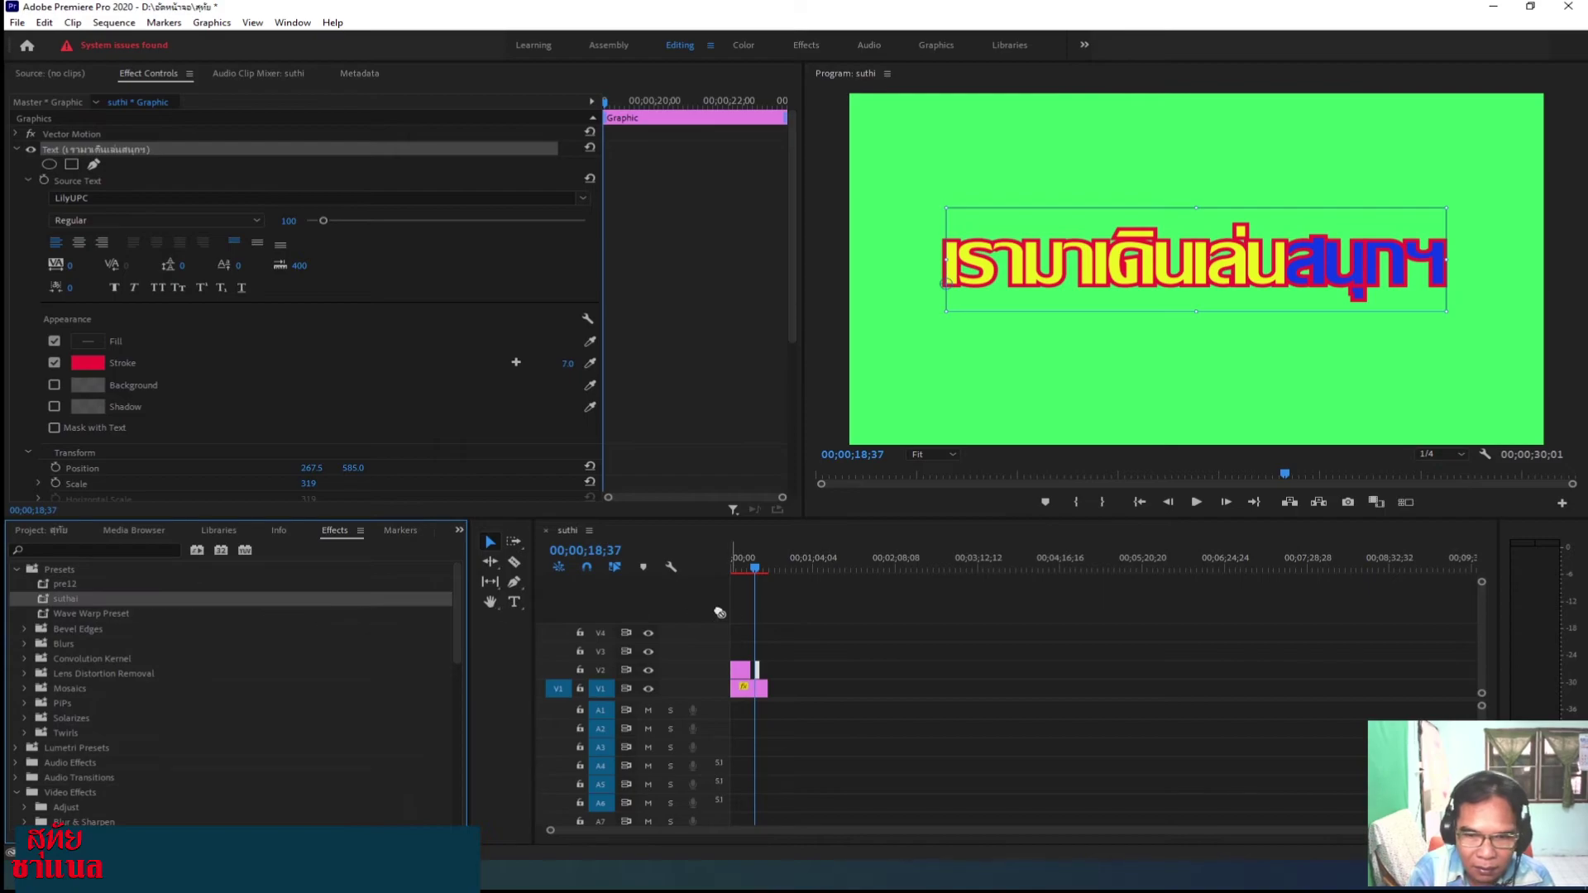
{"action": "left_click", "coordinate": [761, 670]}
{"action": "key", "text": "="}
{"action": "key", "text": "="}
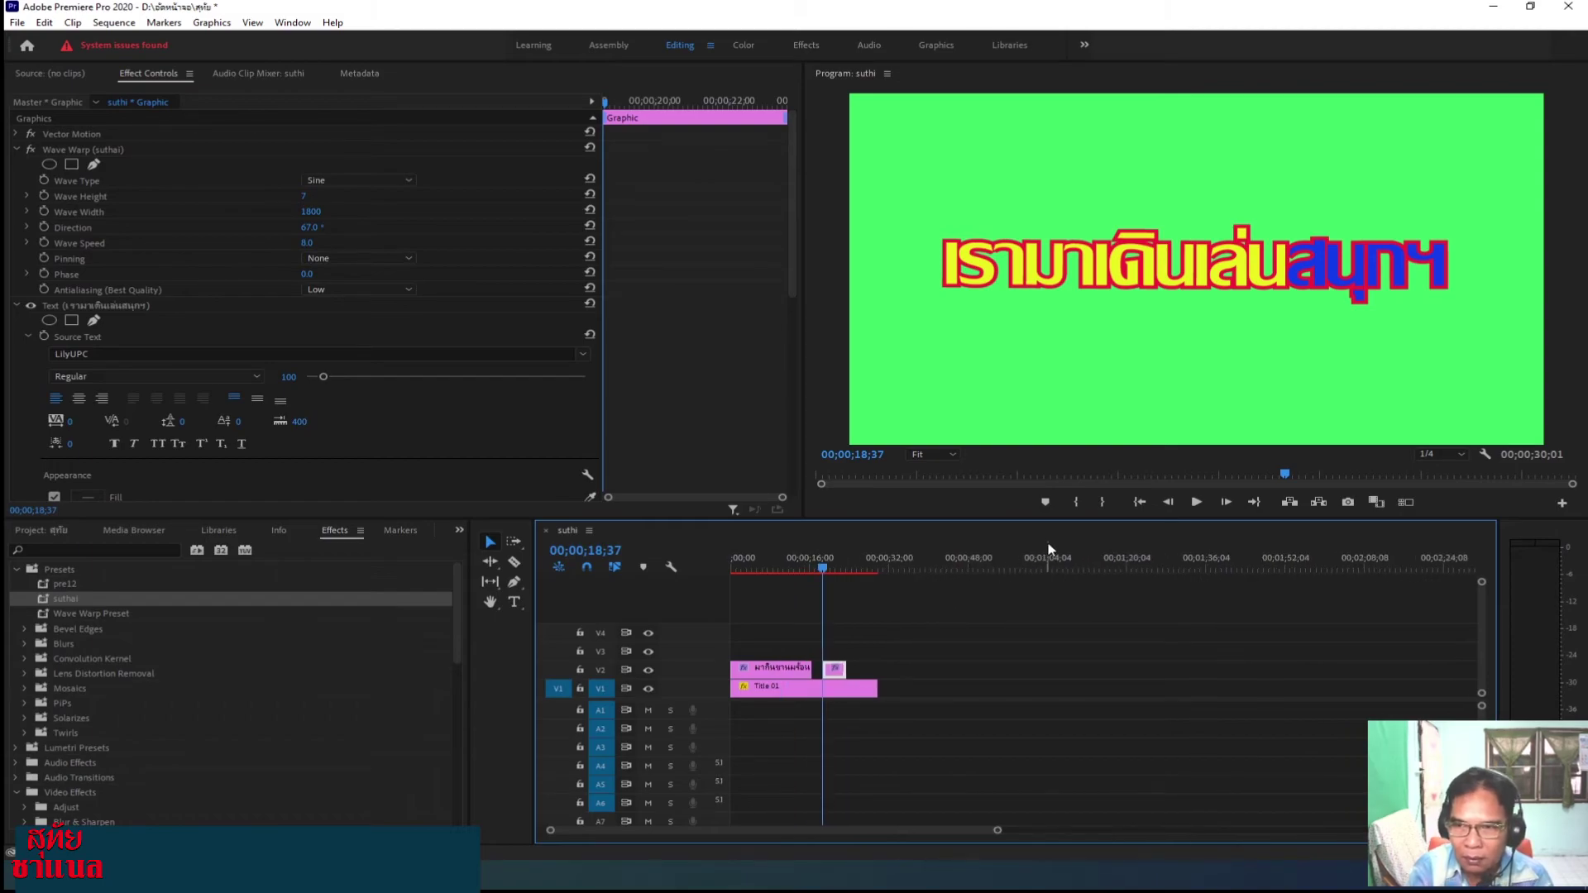
{"action": "left_click", "coordinate": [1197, 502]}
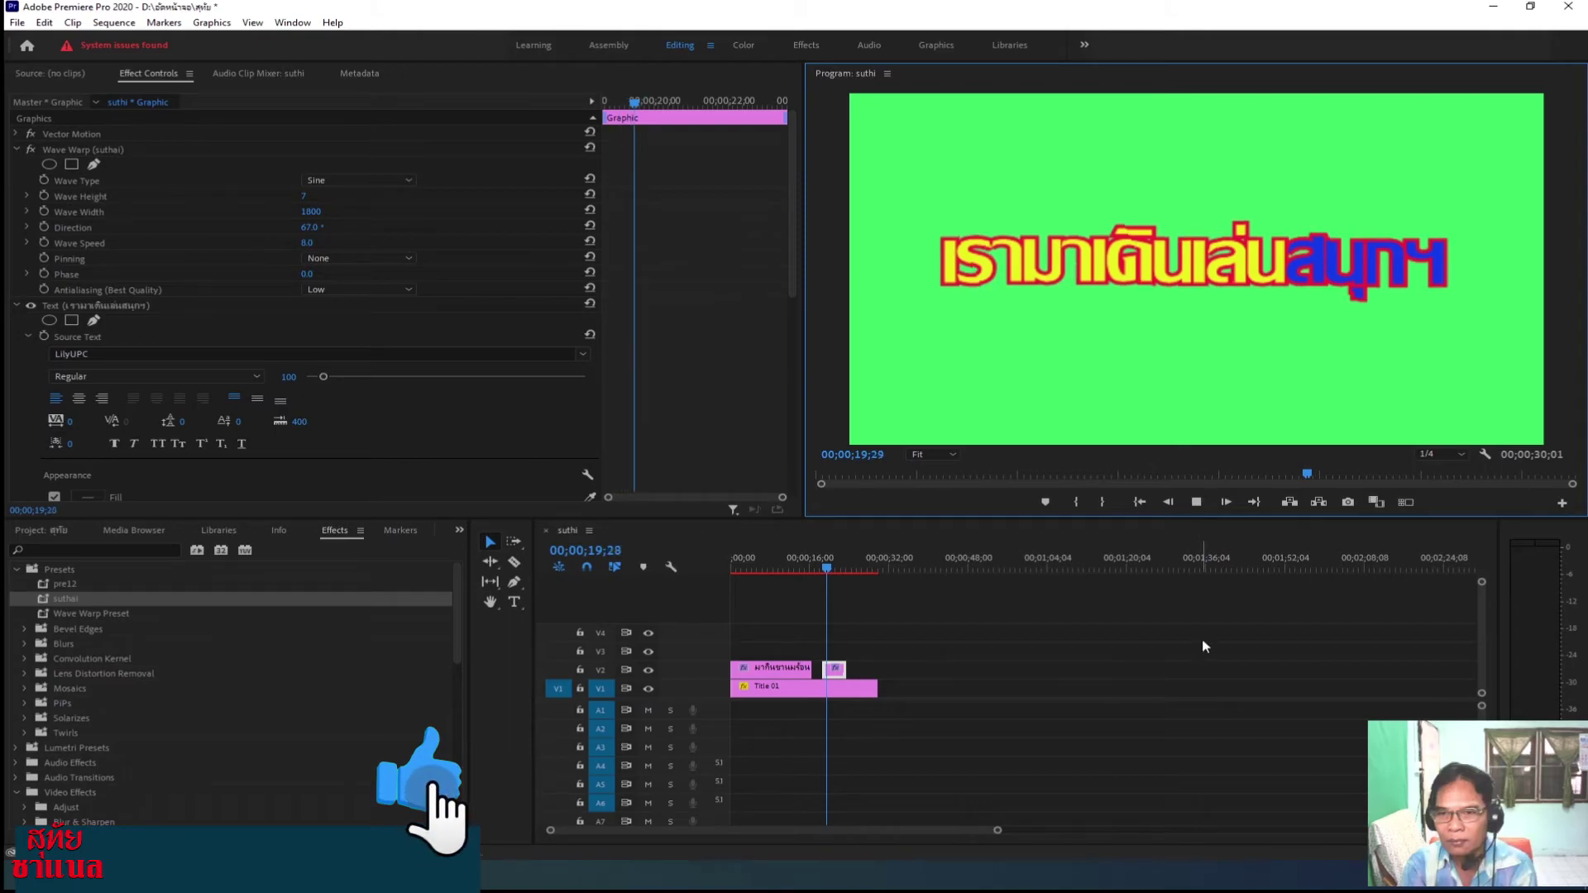
{"action": "left_click", "coordinate": [1197, 503]}
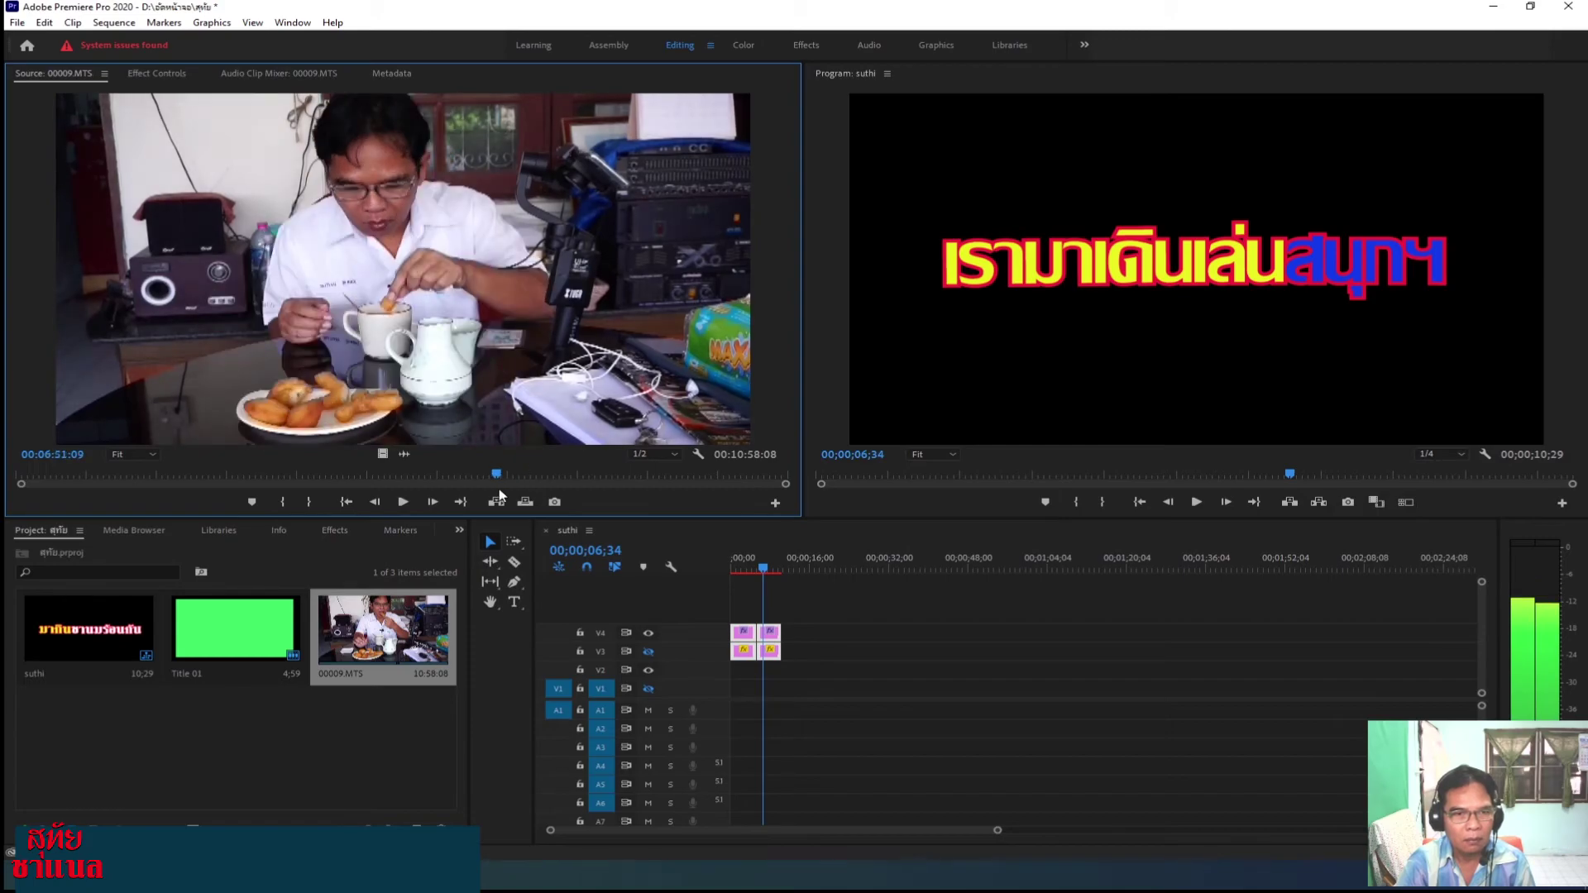
Mark 00009.MTS In at 00:06:51:09 and Out at 00:07:52:19, and place it below the titles.
{"action": "left_click", "coordinate": [283, 503]}
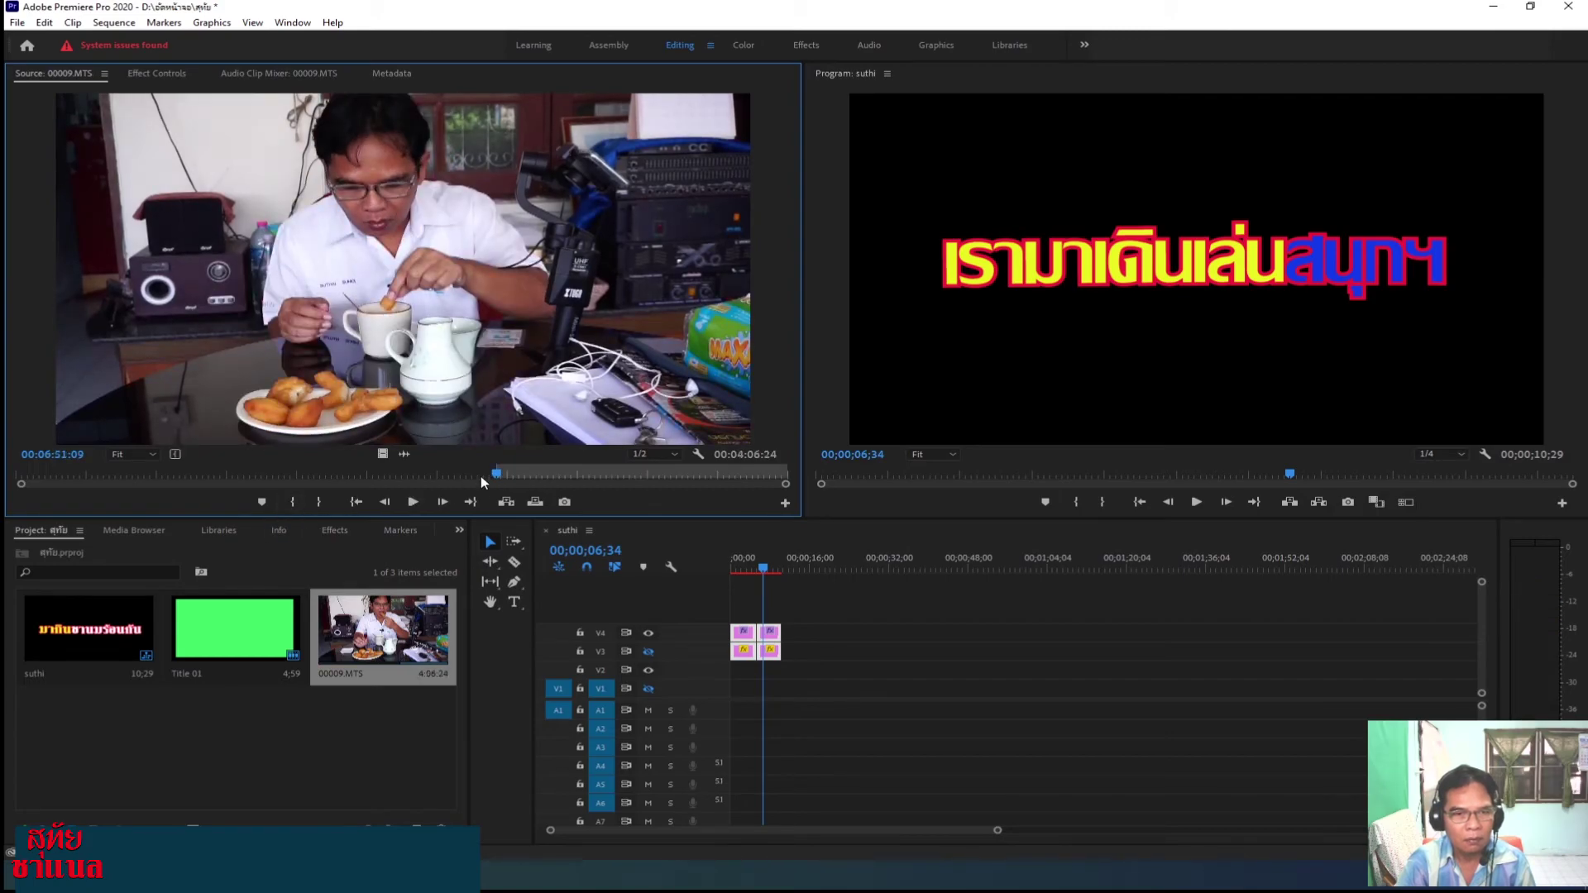
{"action": "left_click_drag", "start_coordinate": [496, 475], "coordinate": [569, 474]}
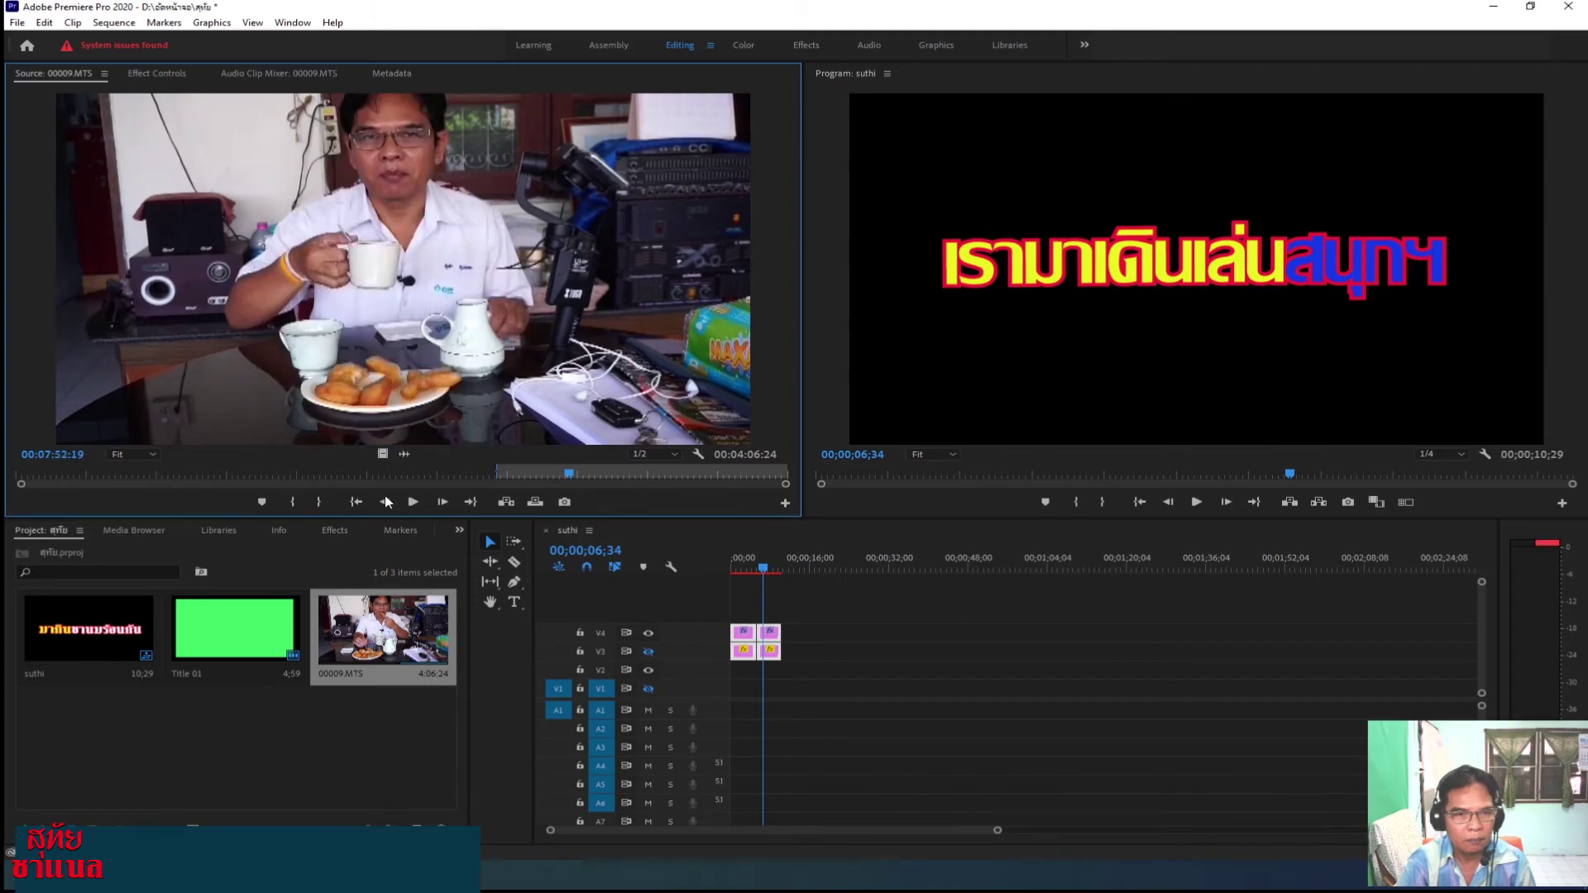
{"action": "left_click", "coordinate": [320, 502]}
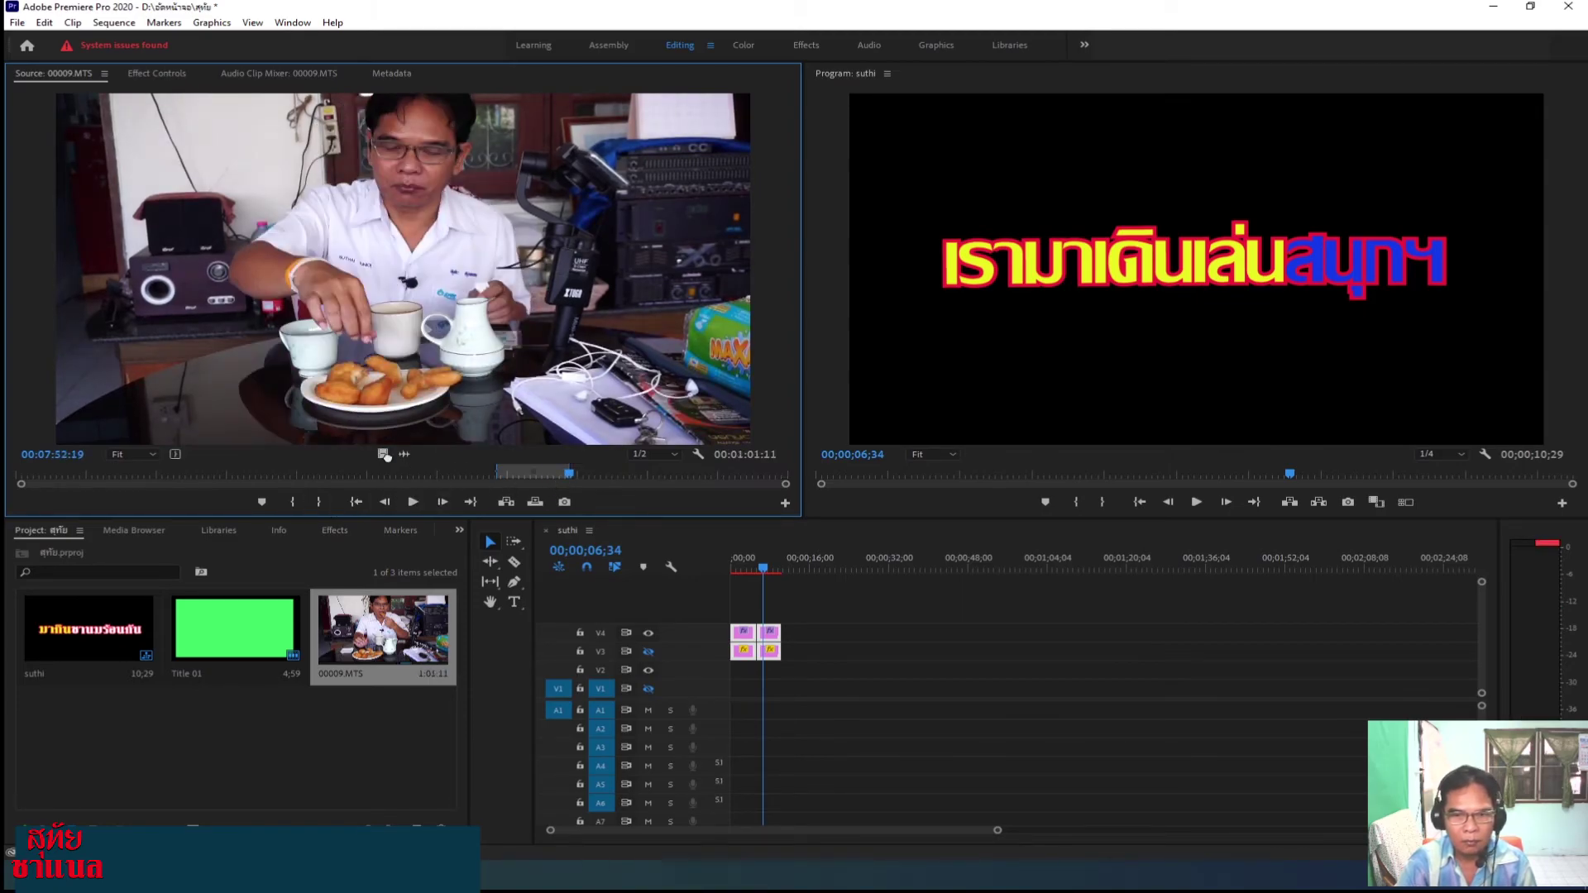
{"action": "mouse_move", "coordinate": [382, 453]}
{"action": "left_mouse_down"}
{"action": "mouse_move", "coordinate": [750, 688]}
{"action": "mouse_move", "coordinate": [732, 688]}
{"action": "left_mouse_up"}
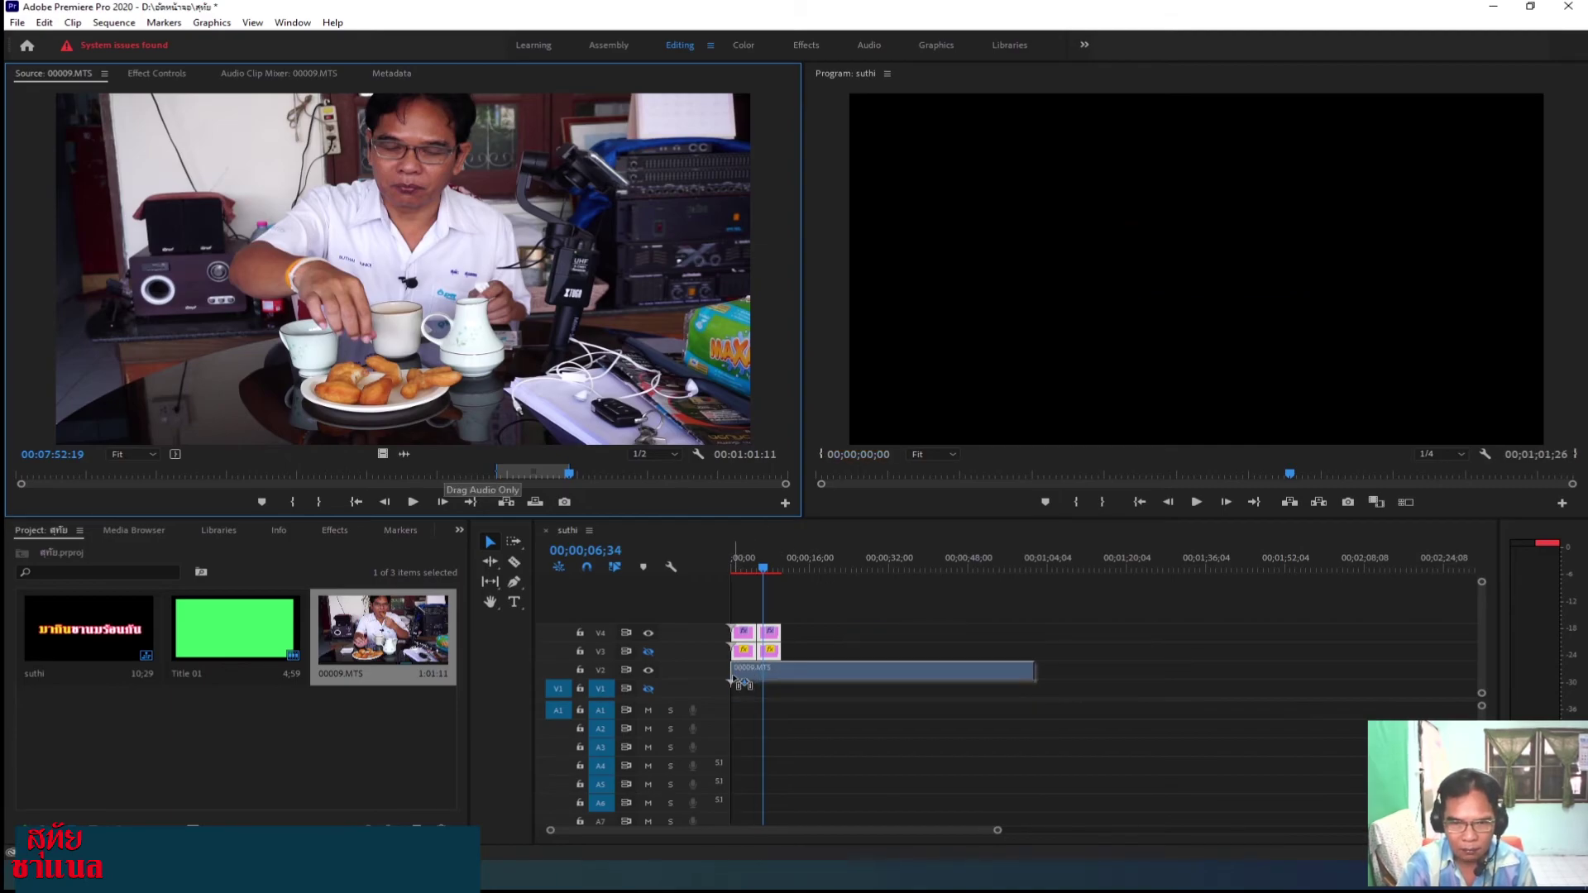
{"action": "left_click", "coordinate": [1195, 502]}
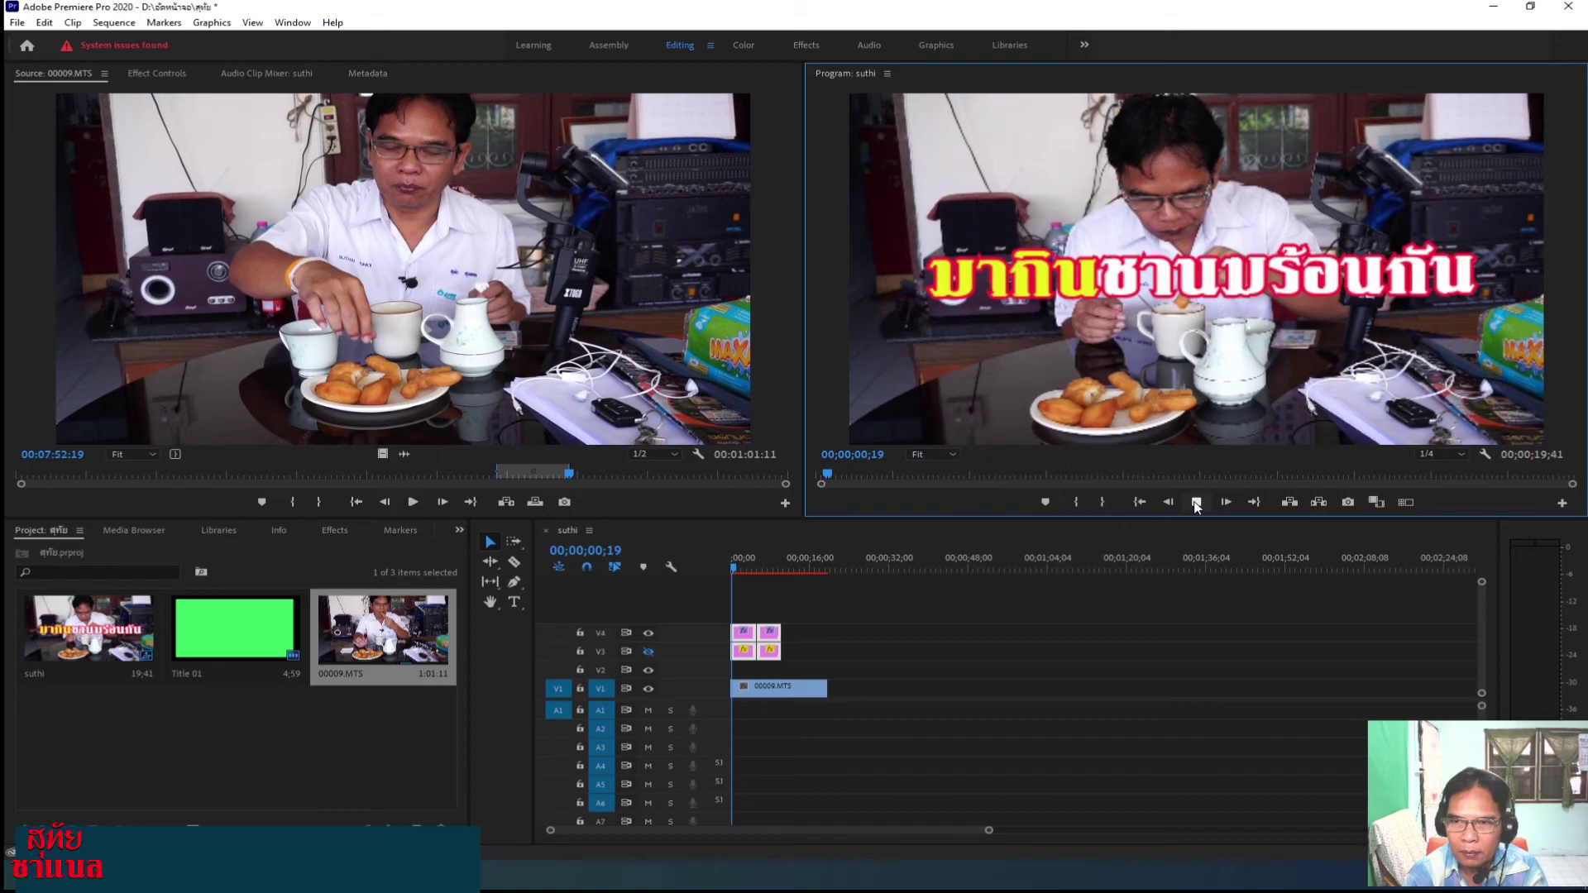
{"action": "left_click", "coordinate": [1196, 502]}
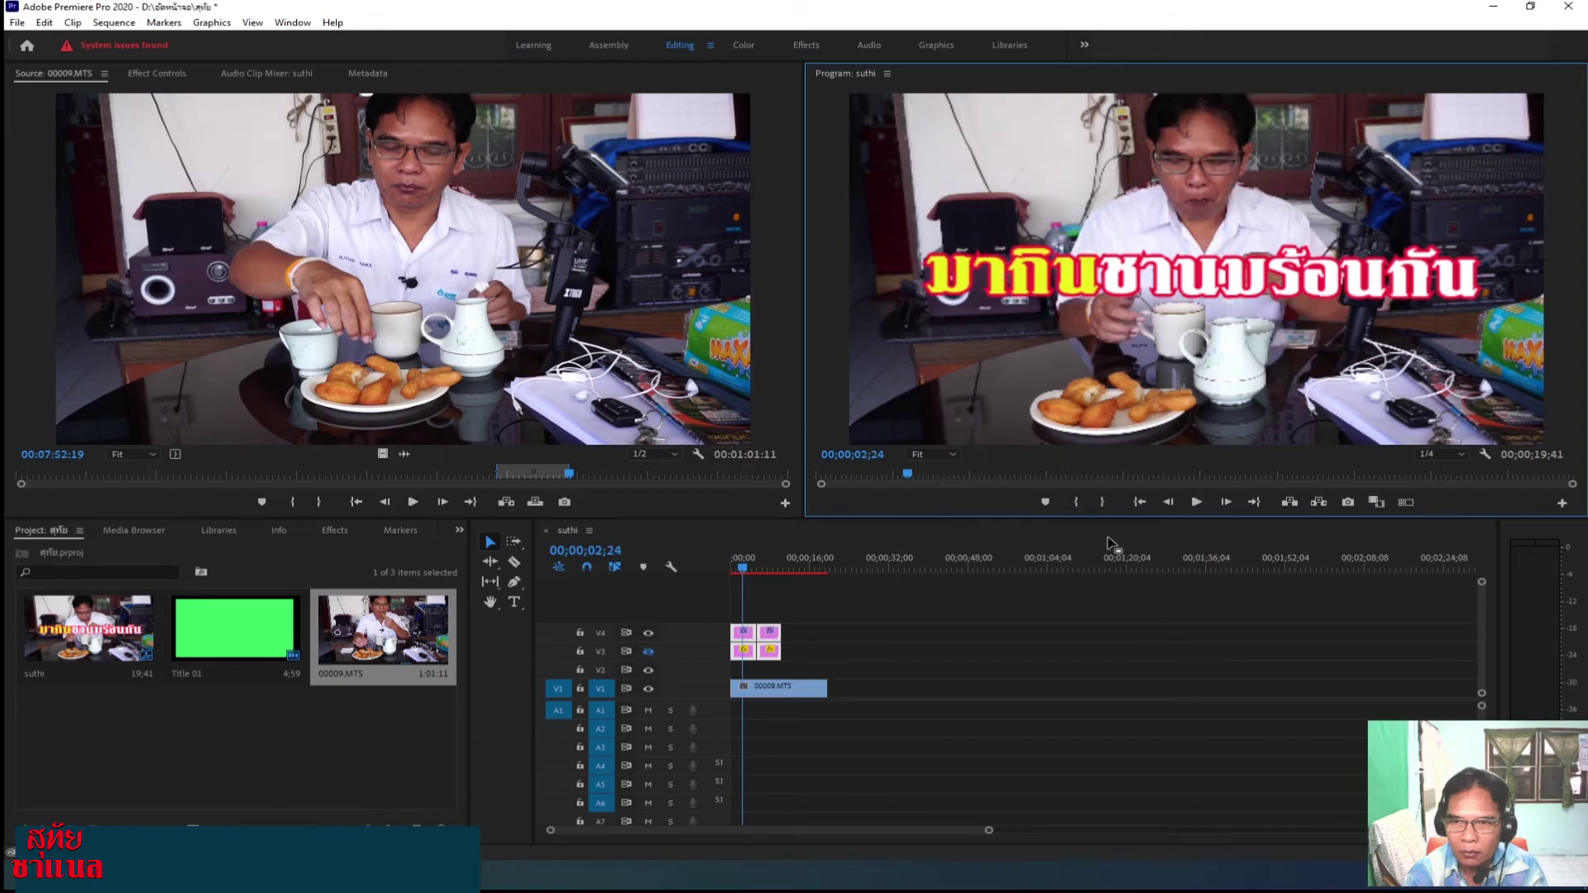
{"action": "left_click", "coordinate": [747, 569]}
{"action": "left_click_drag", "start_coordinate": [747, 571], "coordinate": [764, 574]}
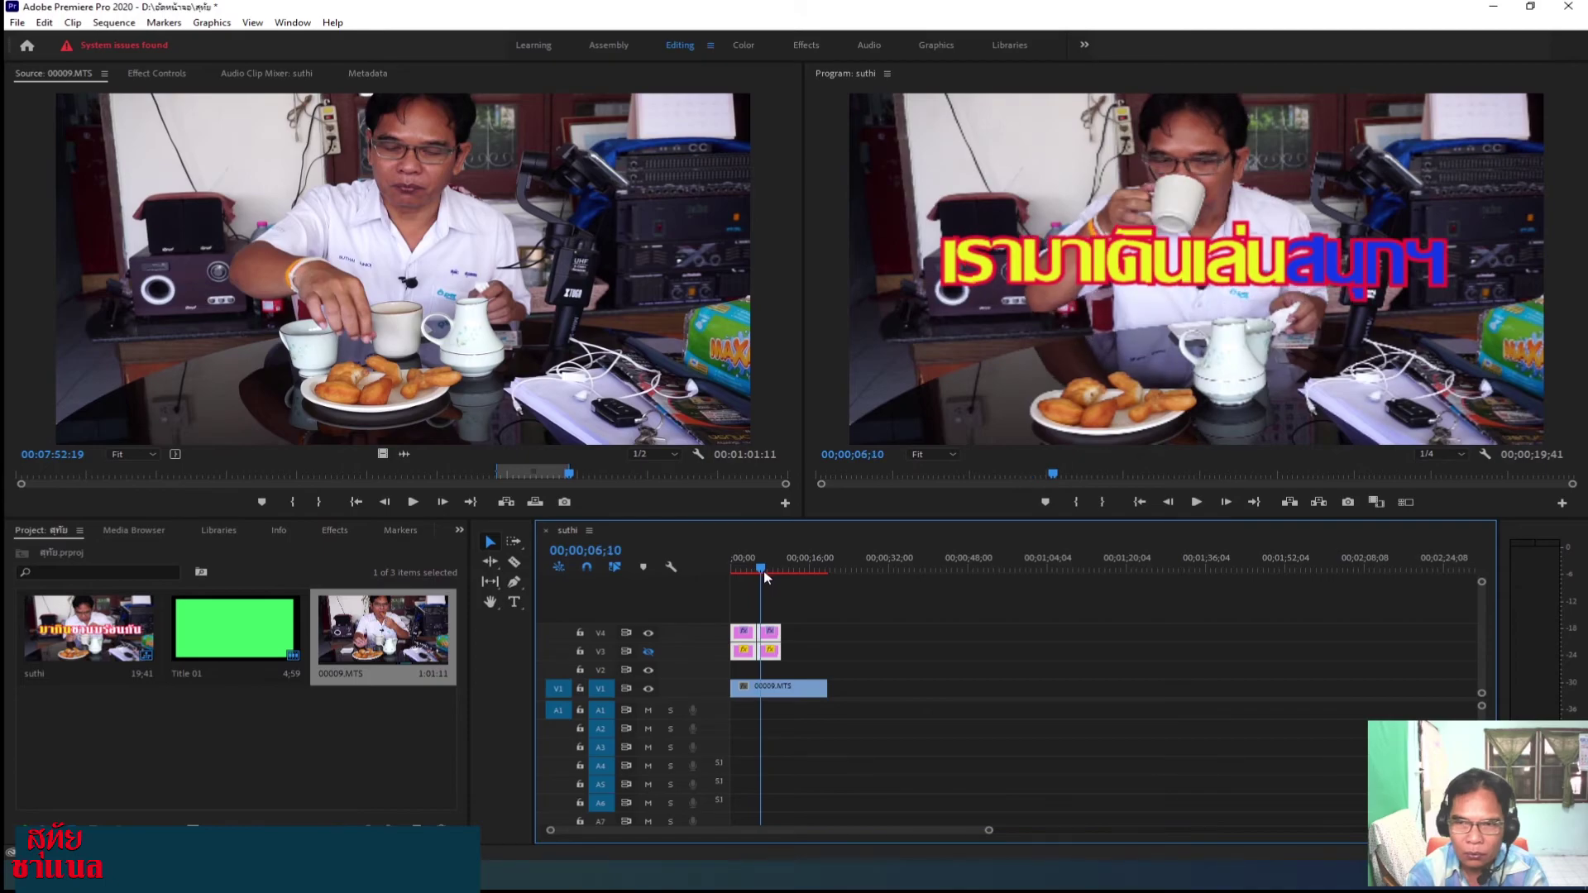
{"action": "left_click", "coordinate": [1195, 502]}
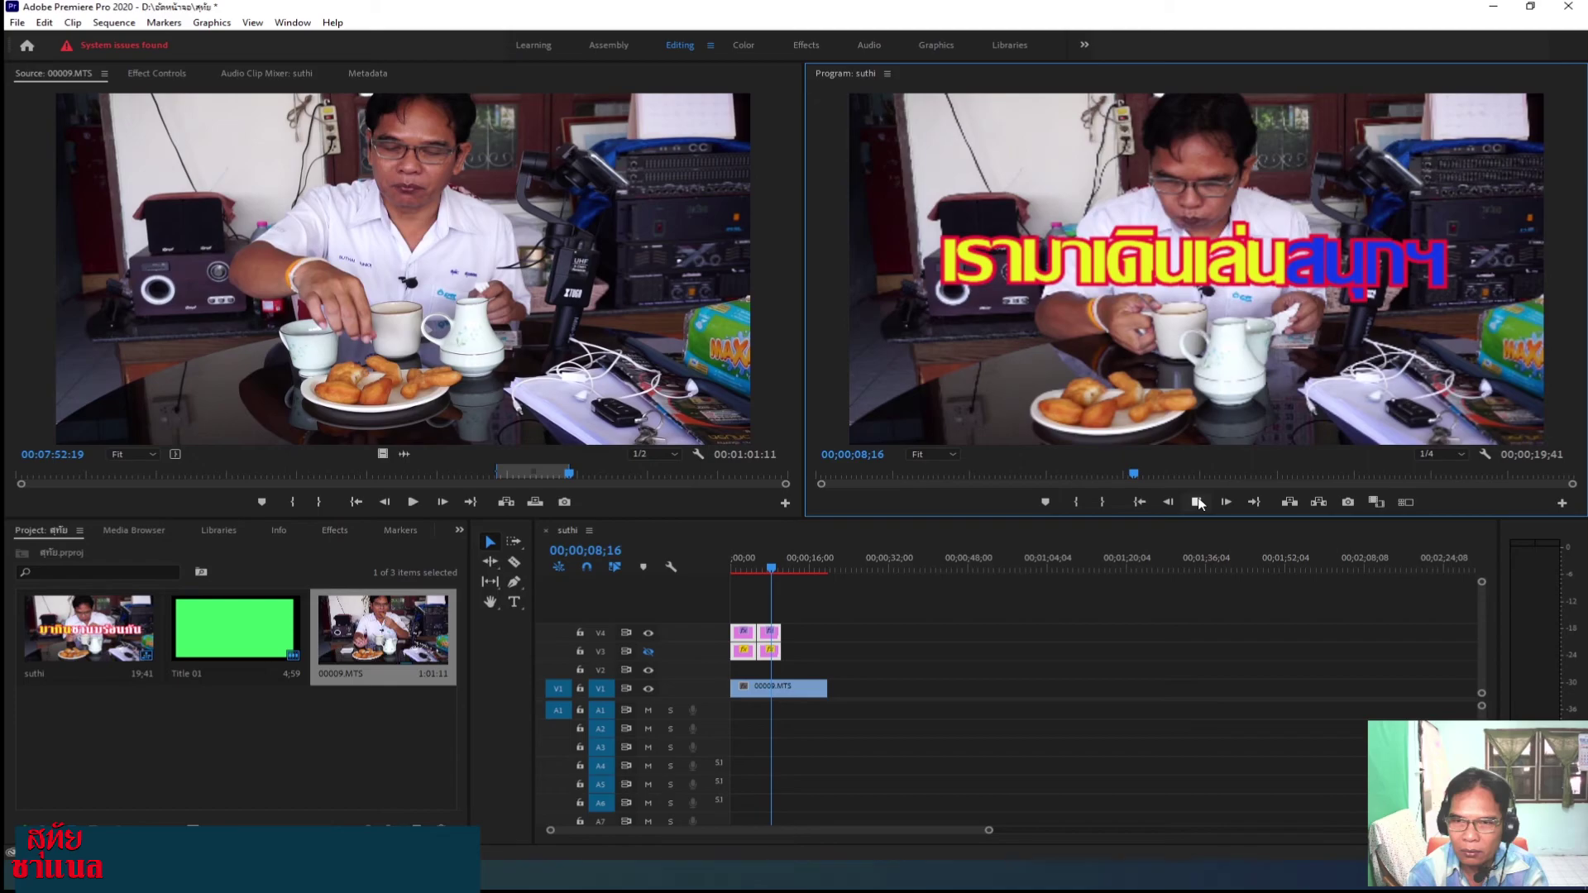
{"action": "left_click", "coordinate": [1196, 502]}
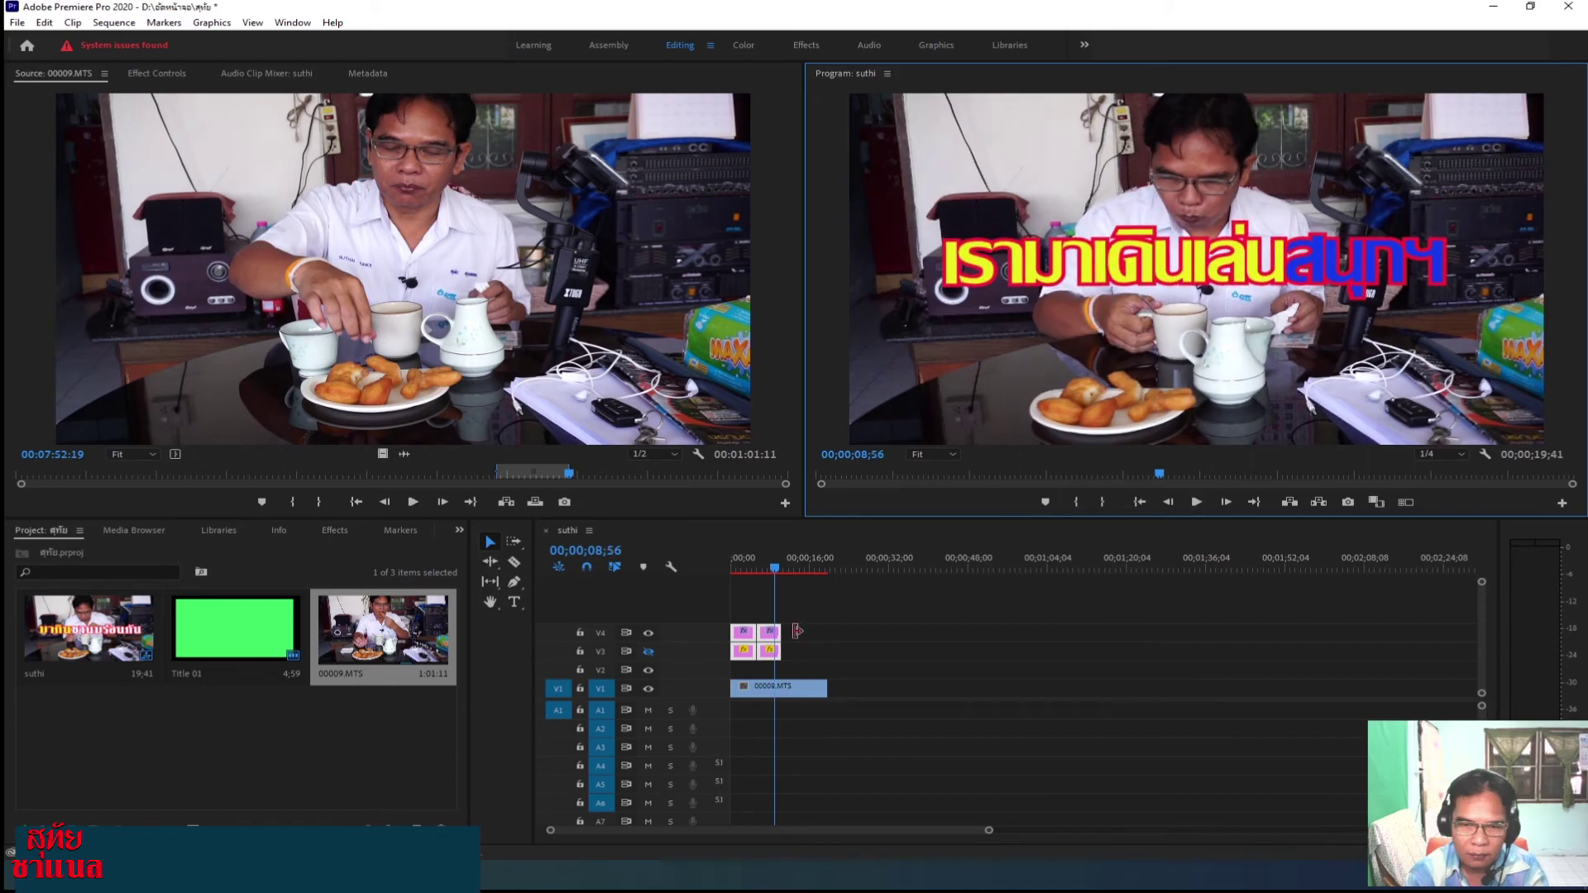
{"action": "left_click_drag", "start_coordinate": [777, 567], "coordinate": [732, 579]}
{"action": "left_click", "coordinate": [1197, 502]}
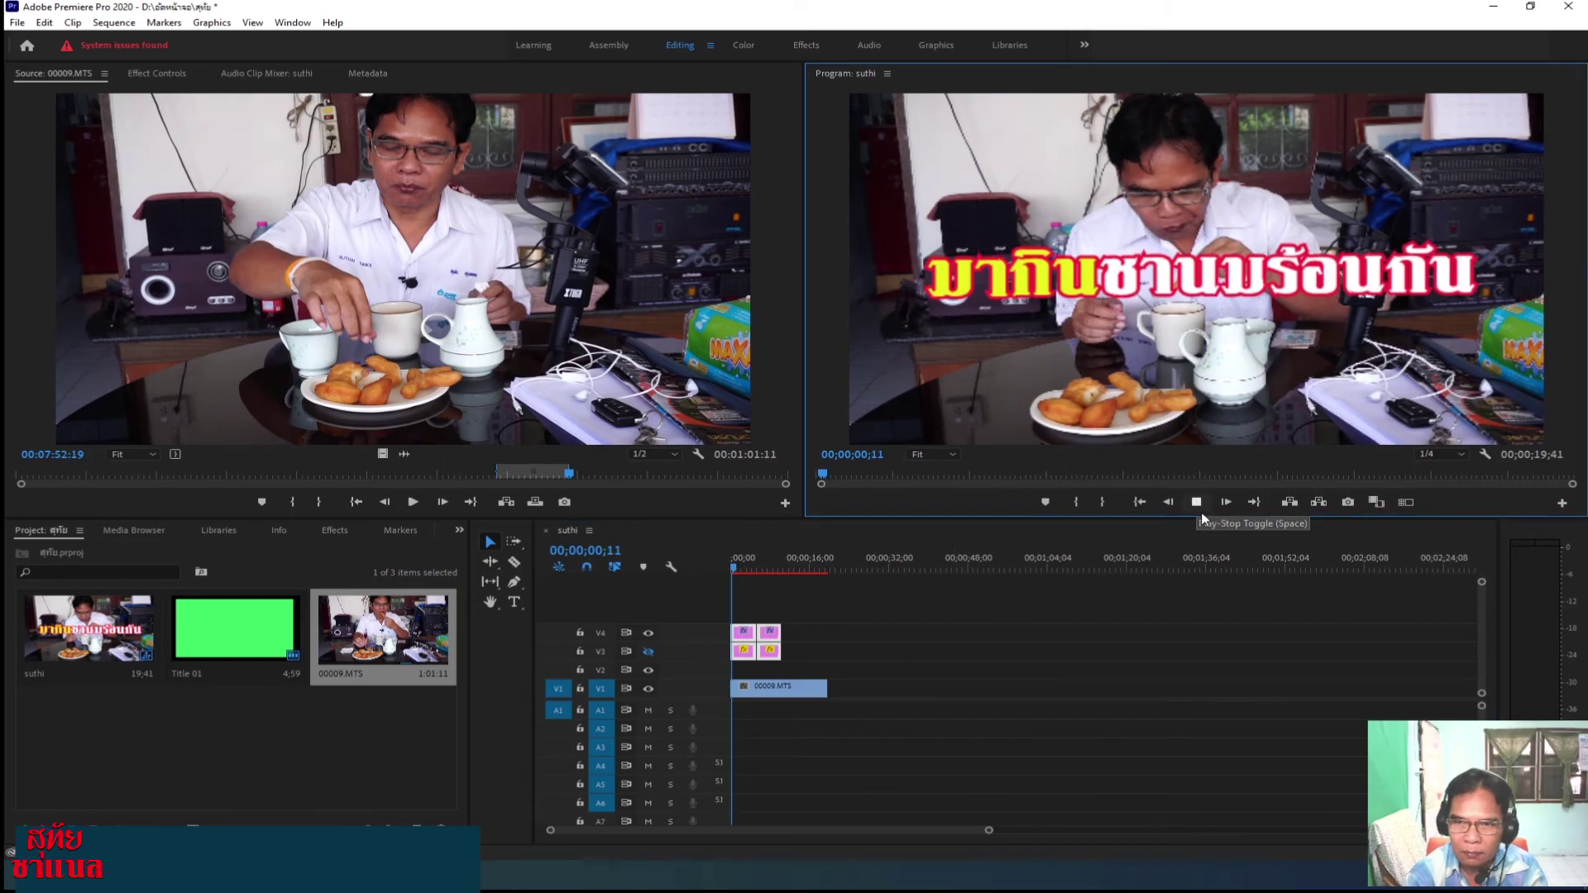
{"action": "key", "text": "space"}
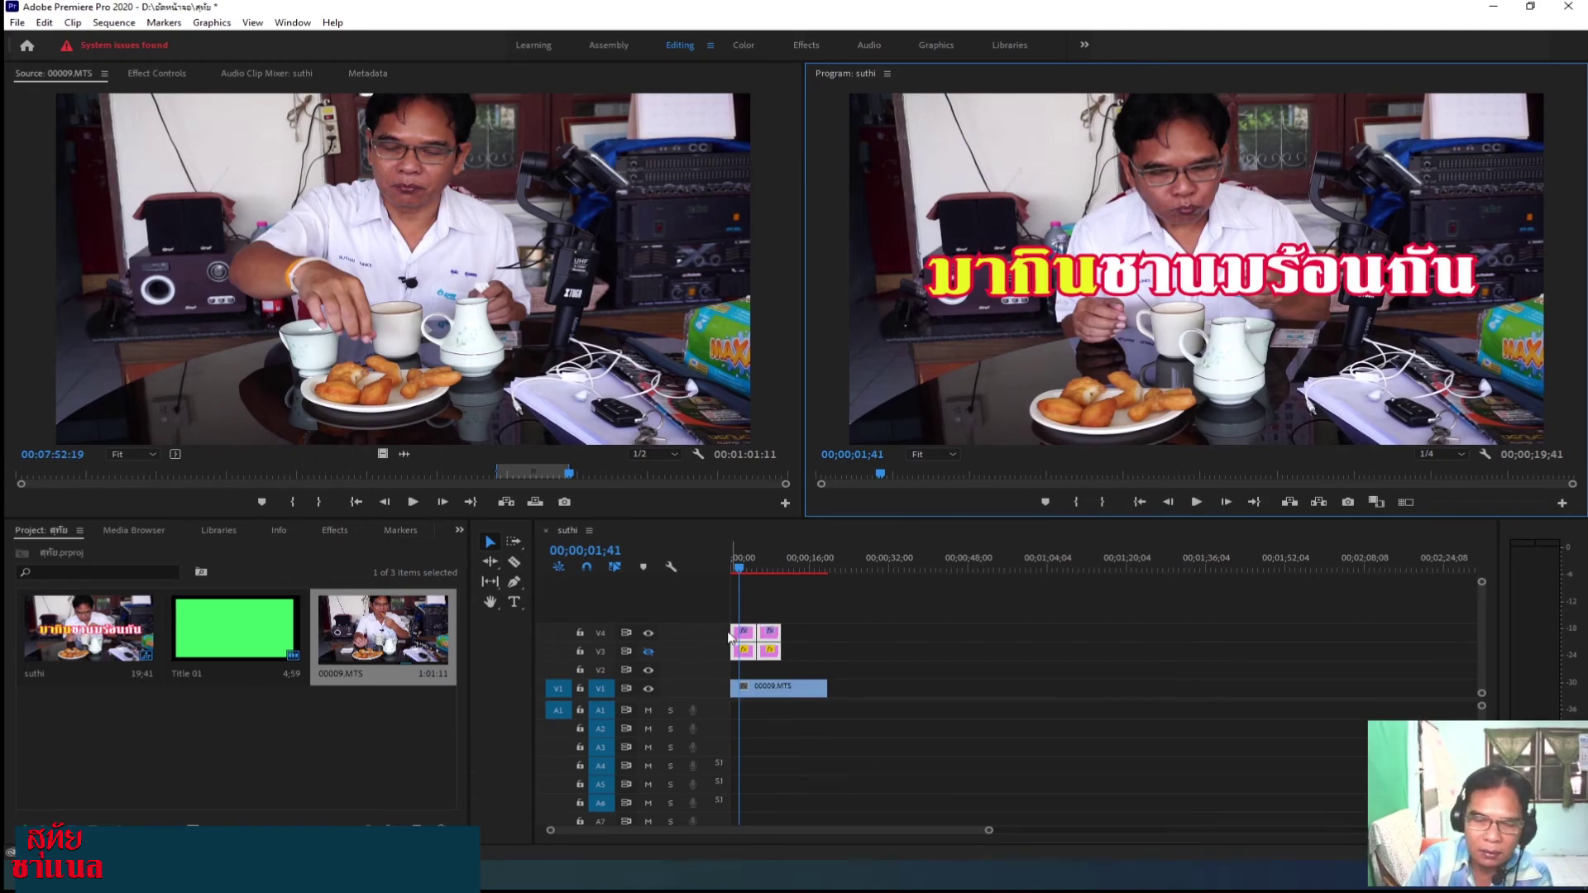
Select the first title clip on track V4 and its text in the Program monitor.
{"action": "left_click", "coordinate": [749, 636]}
{"action": "left_click", "coordinate": [843, 639]}
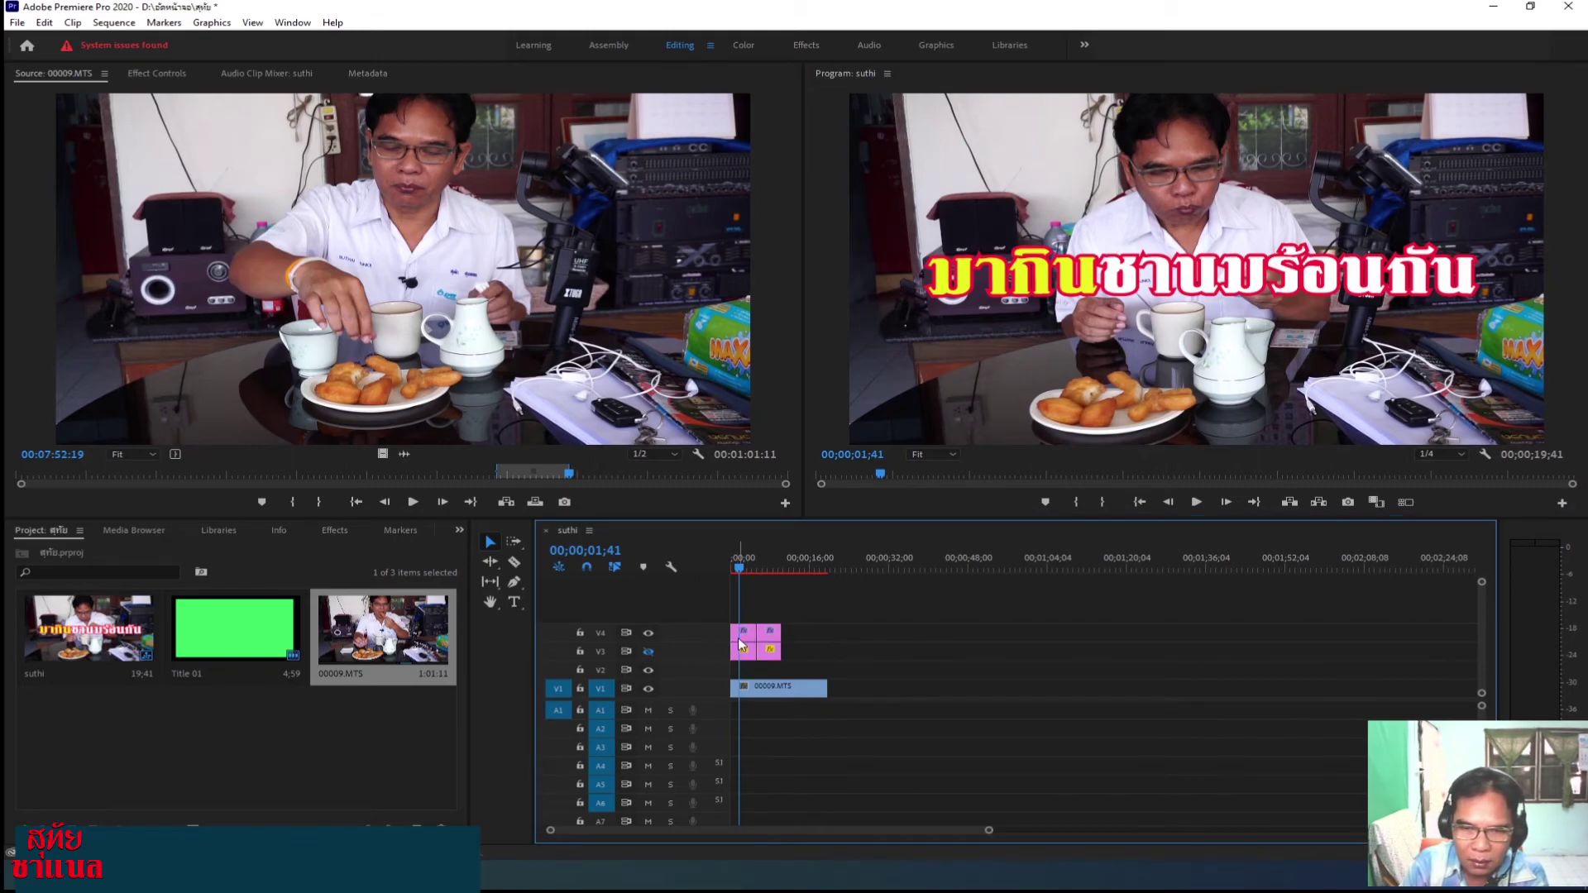
{"action": "left_click", "coordinate": [746, 637]}
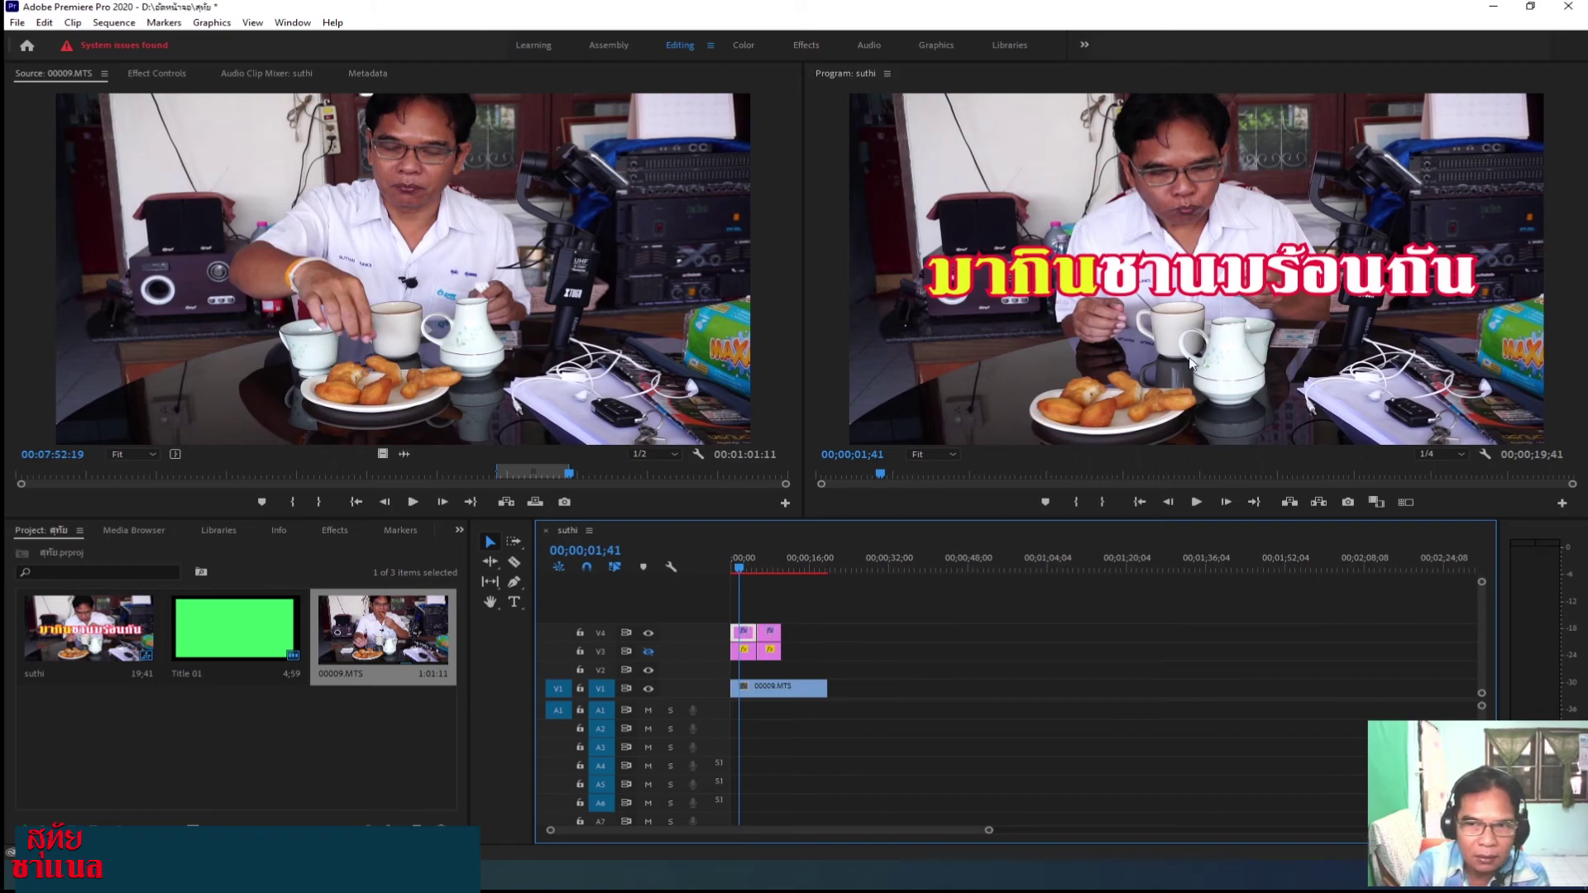
{"action": "left_click", "coordinate": [1194, 279]}
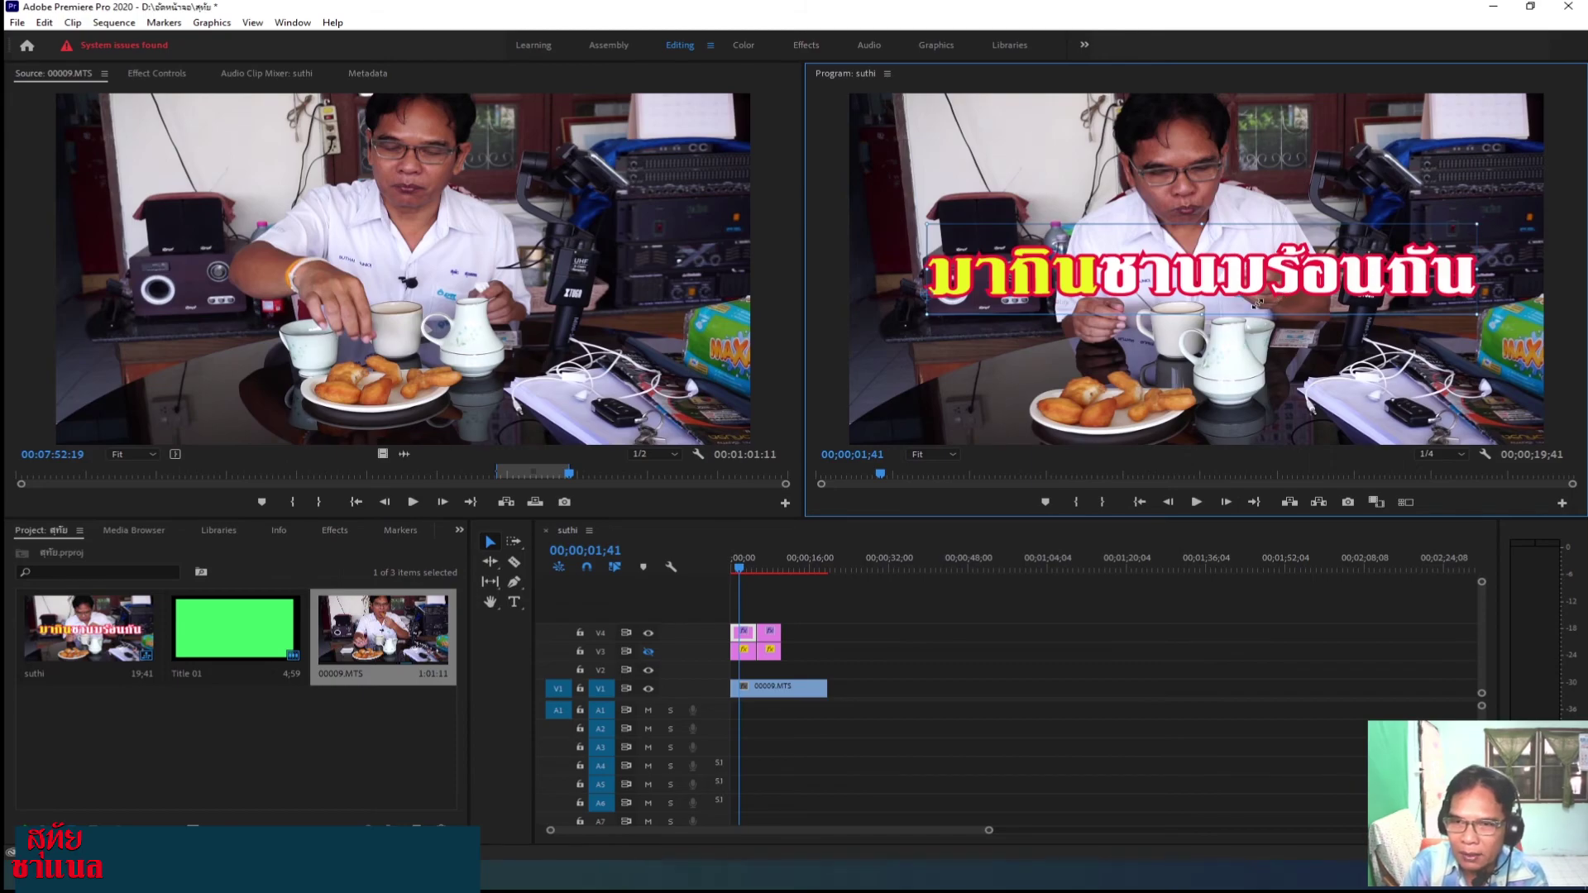
Resize the มากินชานมร้อนกัน title, move it right, and show its effect settings.
{"action": "left_click_drag", "start_coordinate": [958, 312], "coordinate": [1008, 304]}
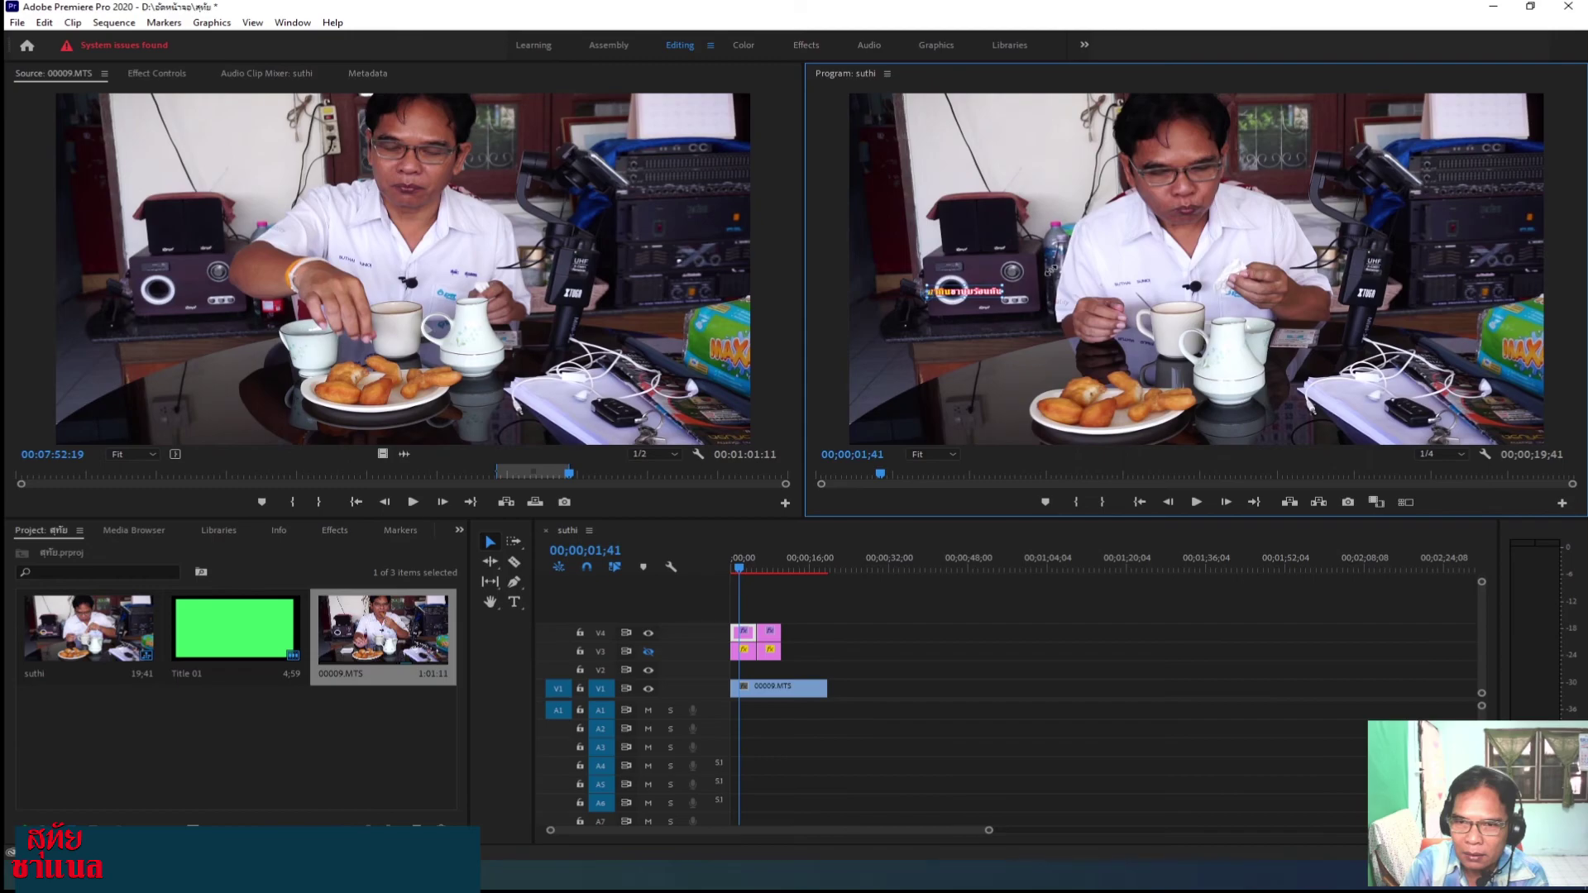
{"action": "left_click_drag", "start_coordinate": [1048, 270], "coordinate": [1115, 230]}
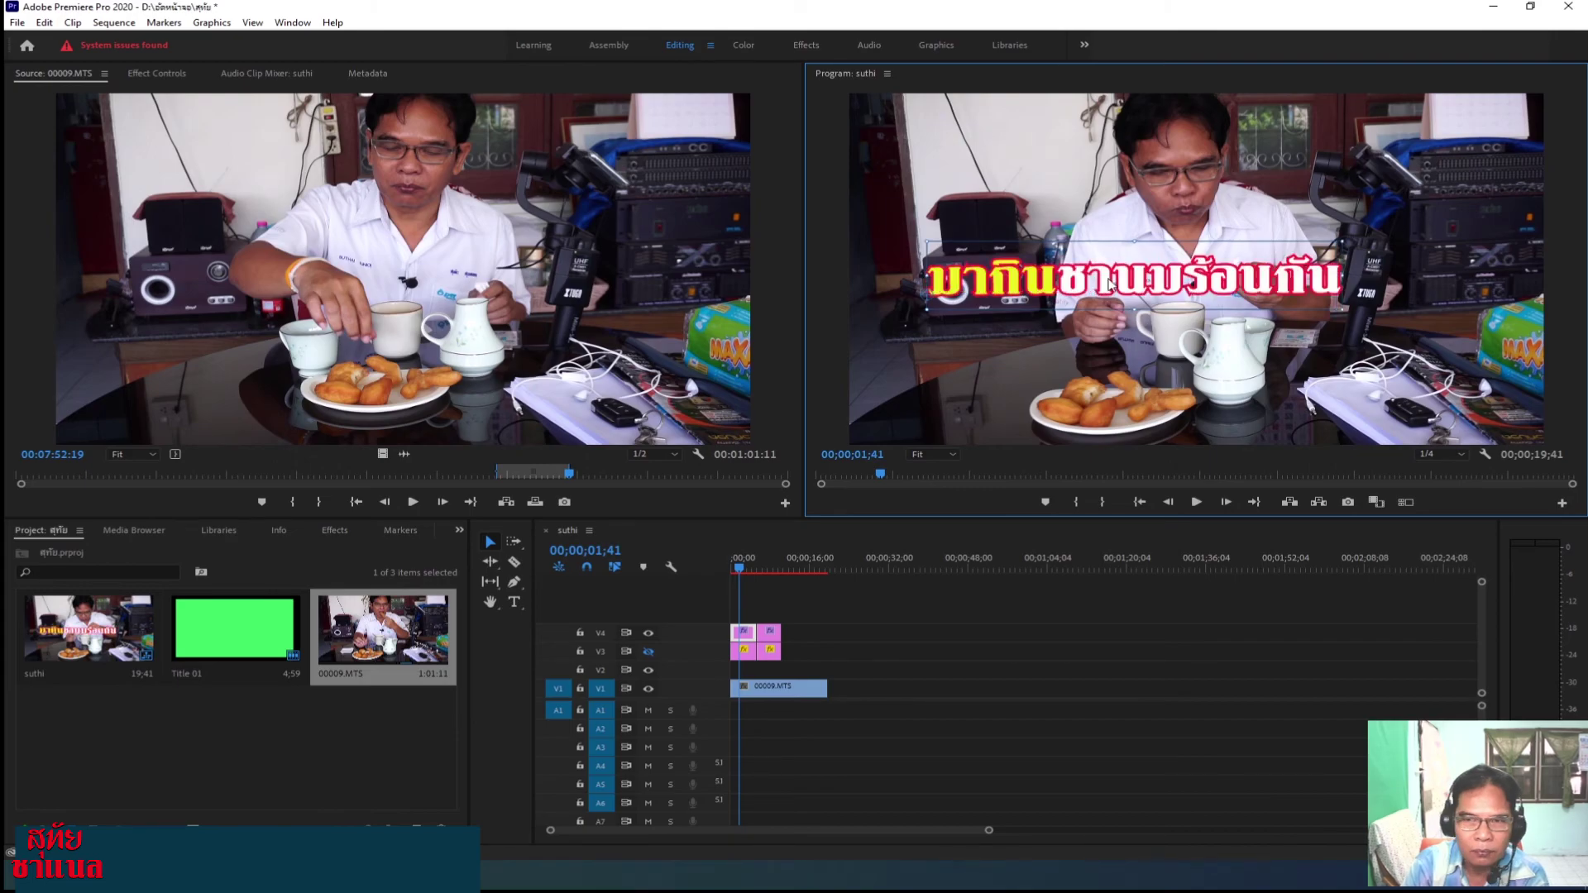
{"action": "left_click_drag", "start_coordinate": [1109, 284], "coordinate": [1196, 284]}
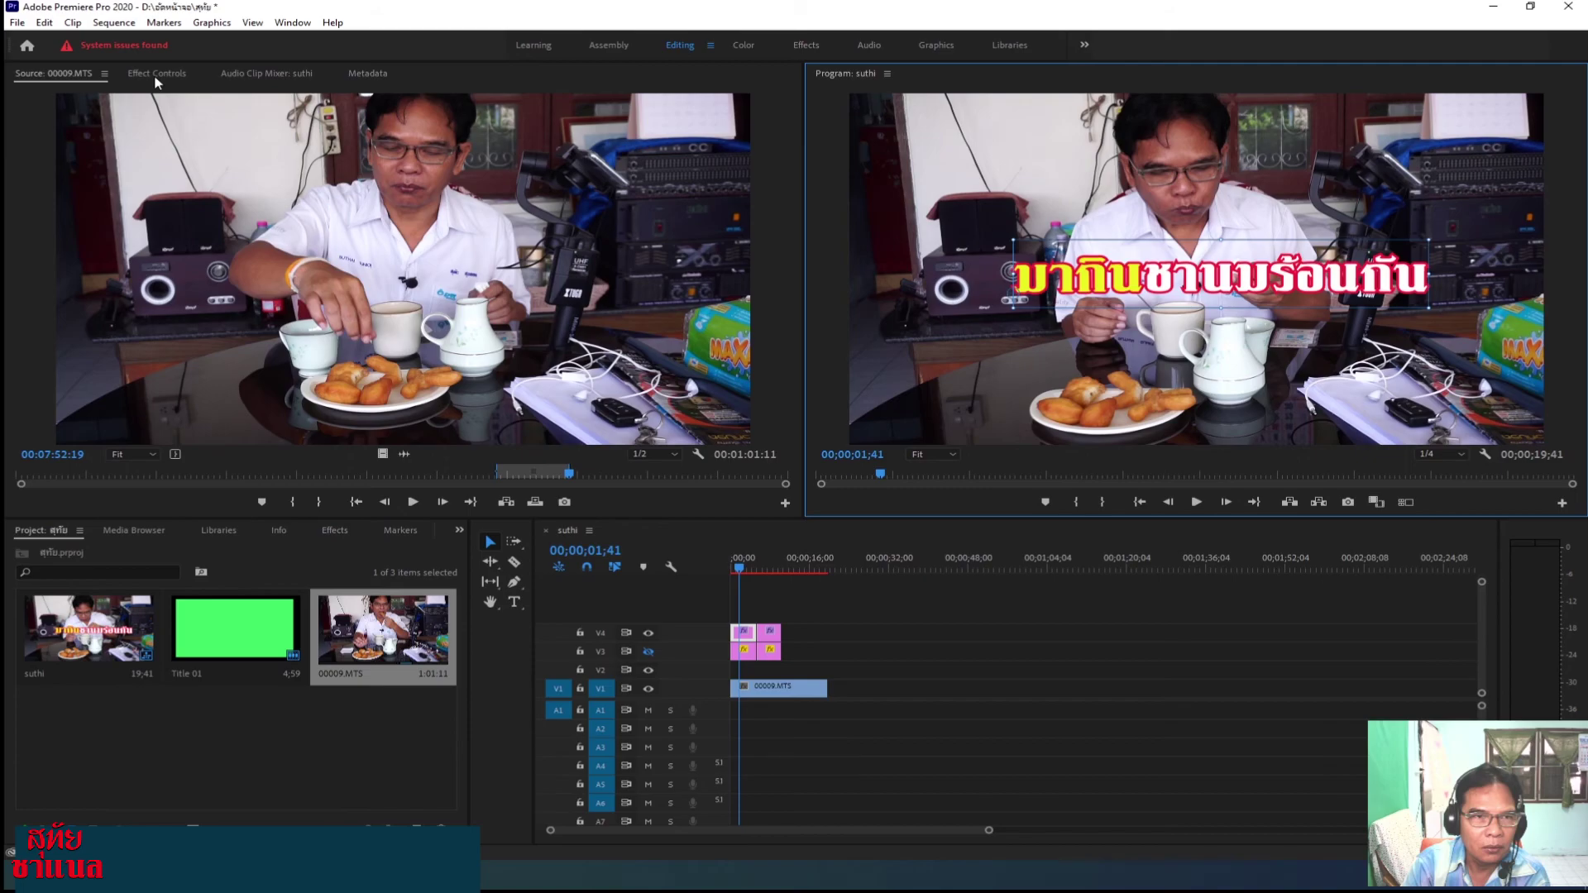
{"action": "left_click", "coordinate": [157, 74]}
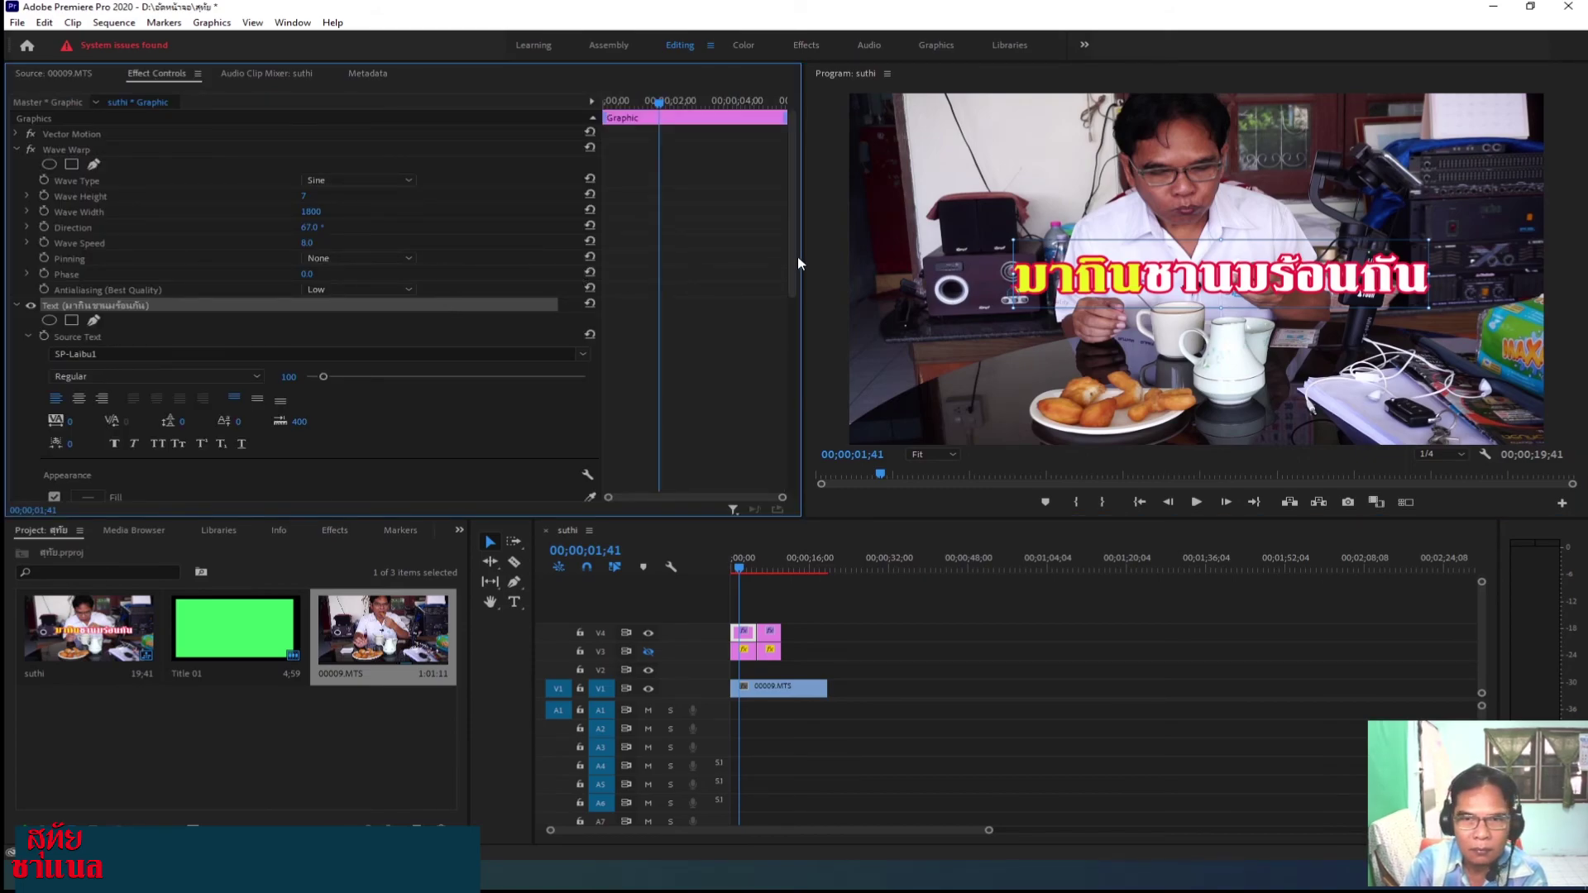
Rotate the Thai title counter-clockwise in the Program monitor so it slants upward to the right.
{"action": "left_click", "coordinate": [1093, 281]}
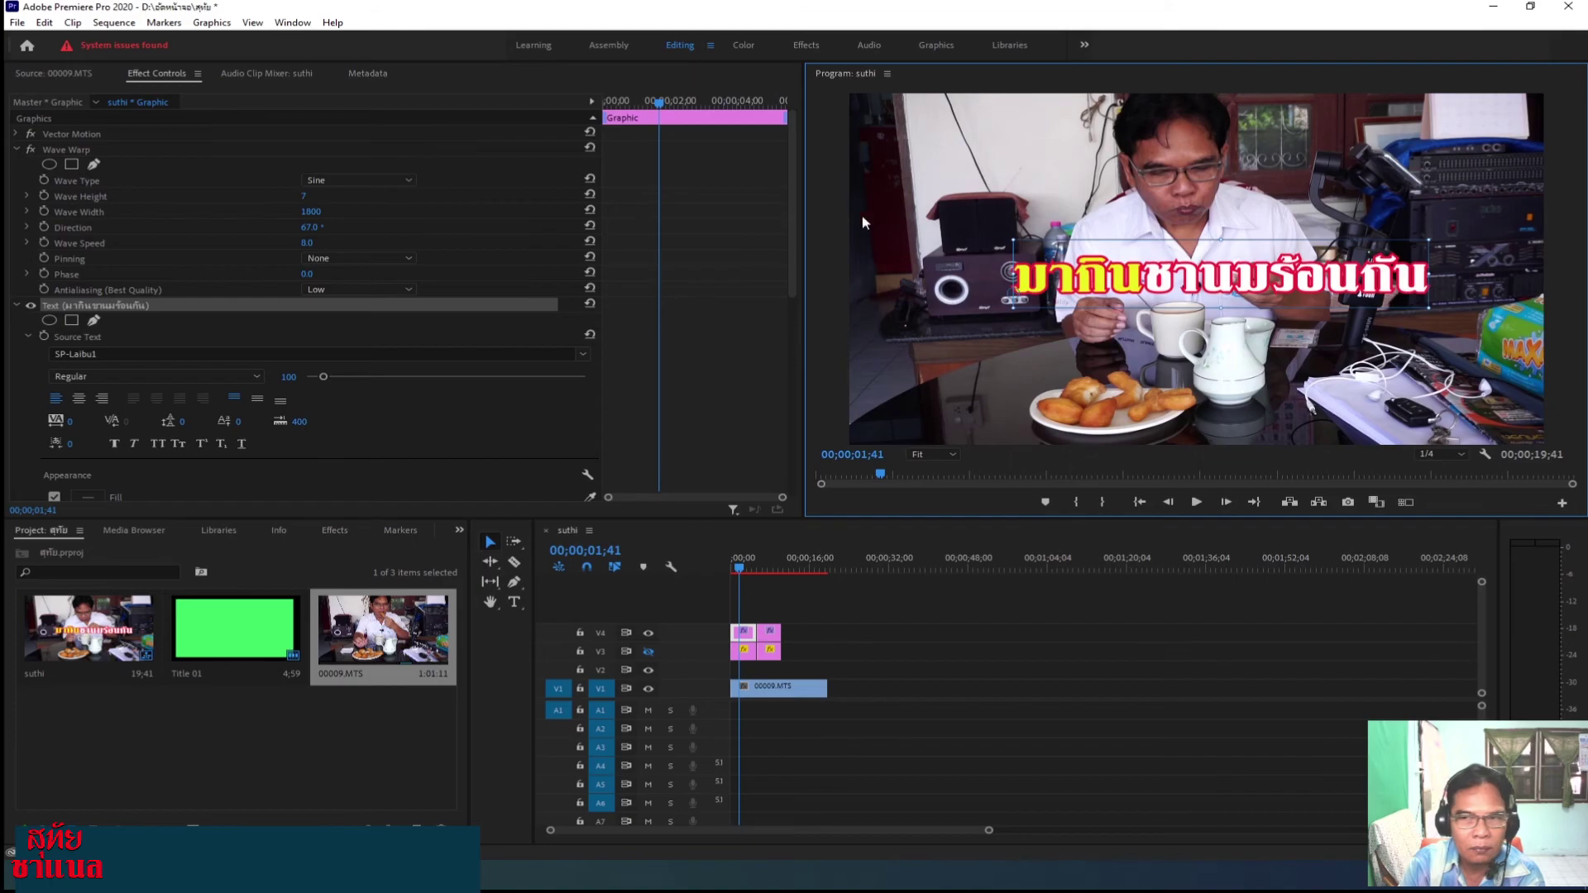
{"action": "left_click", "coordinate": [1197, 503]}
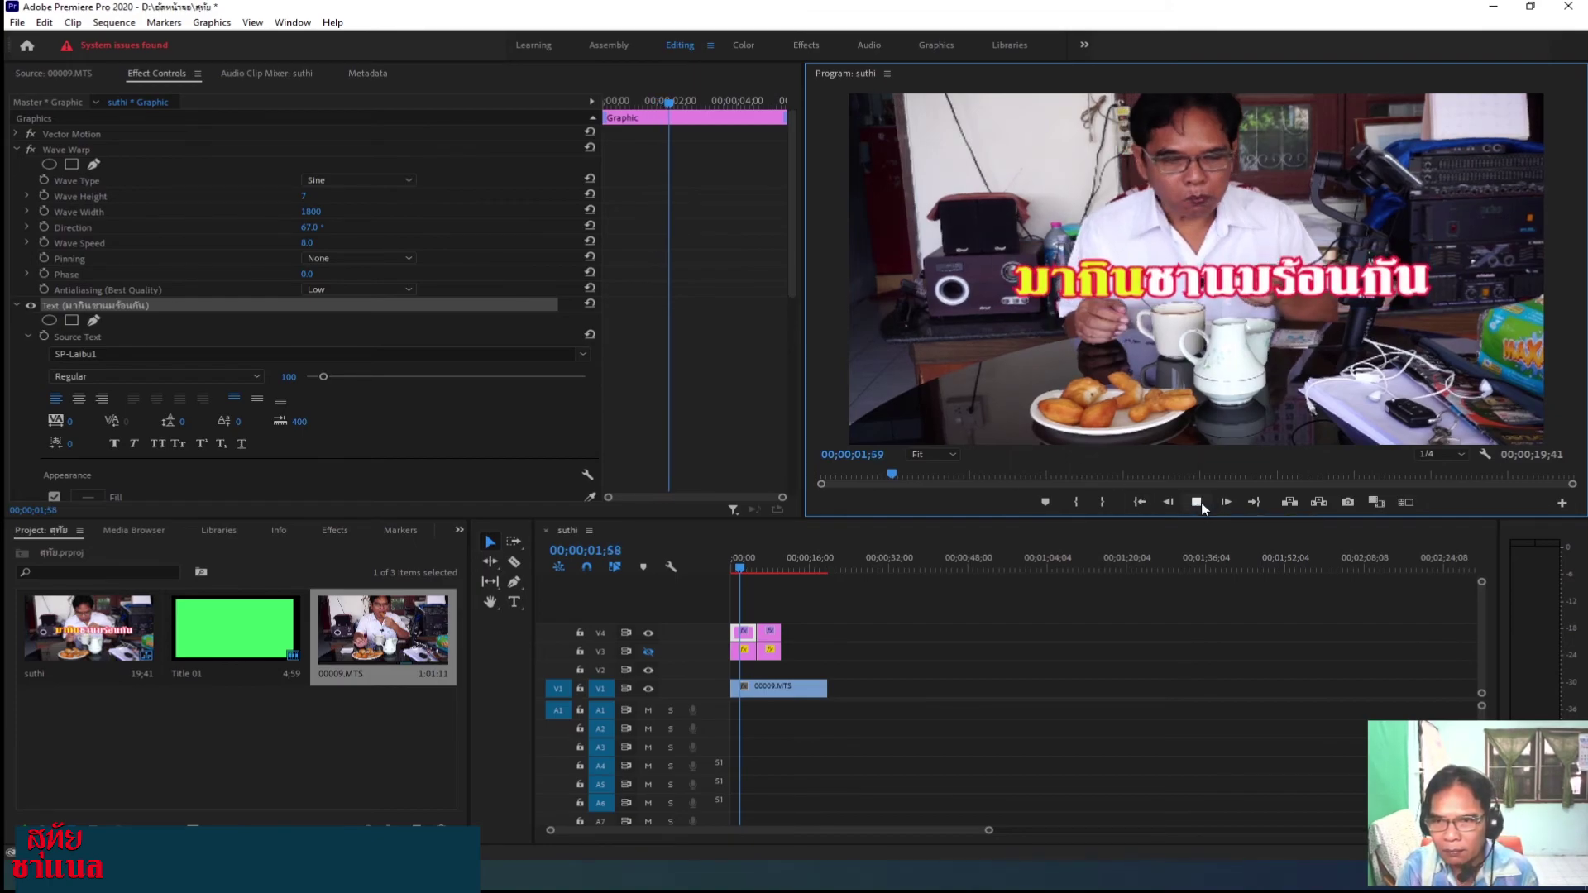
{"action": "left_click", "coordinate": [1197, 503]}
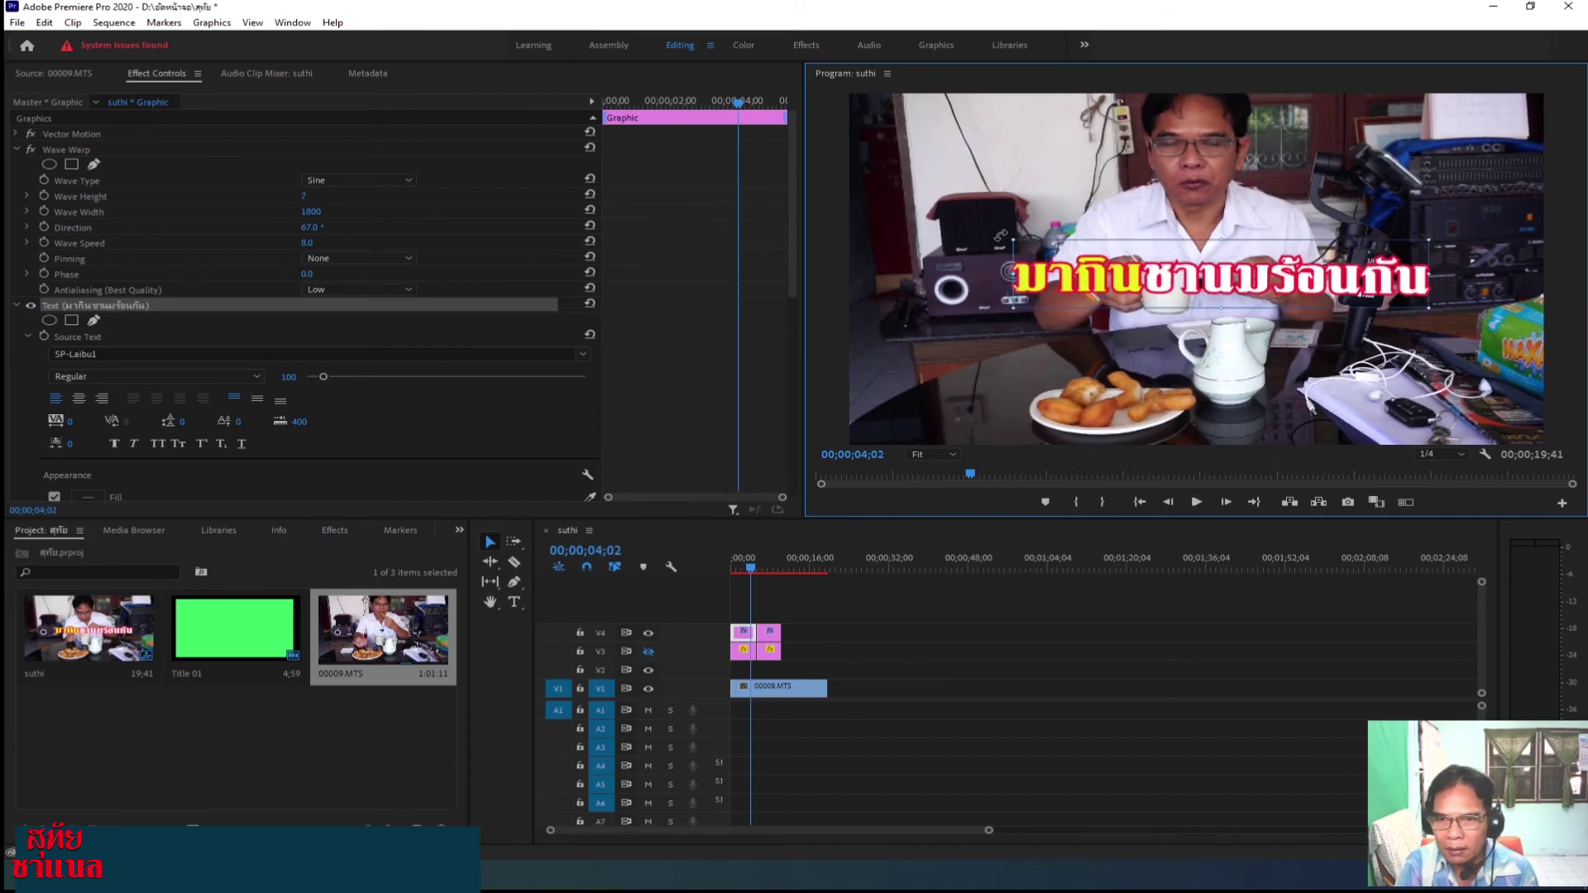
{"action": "left_click_drag", "start_coordinate": [1001, 235], "coordinate": [999, 275]}
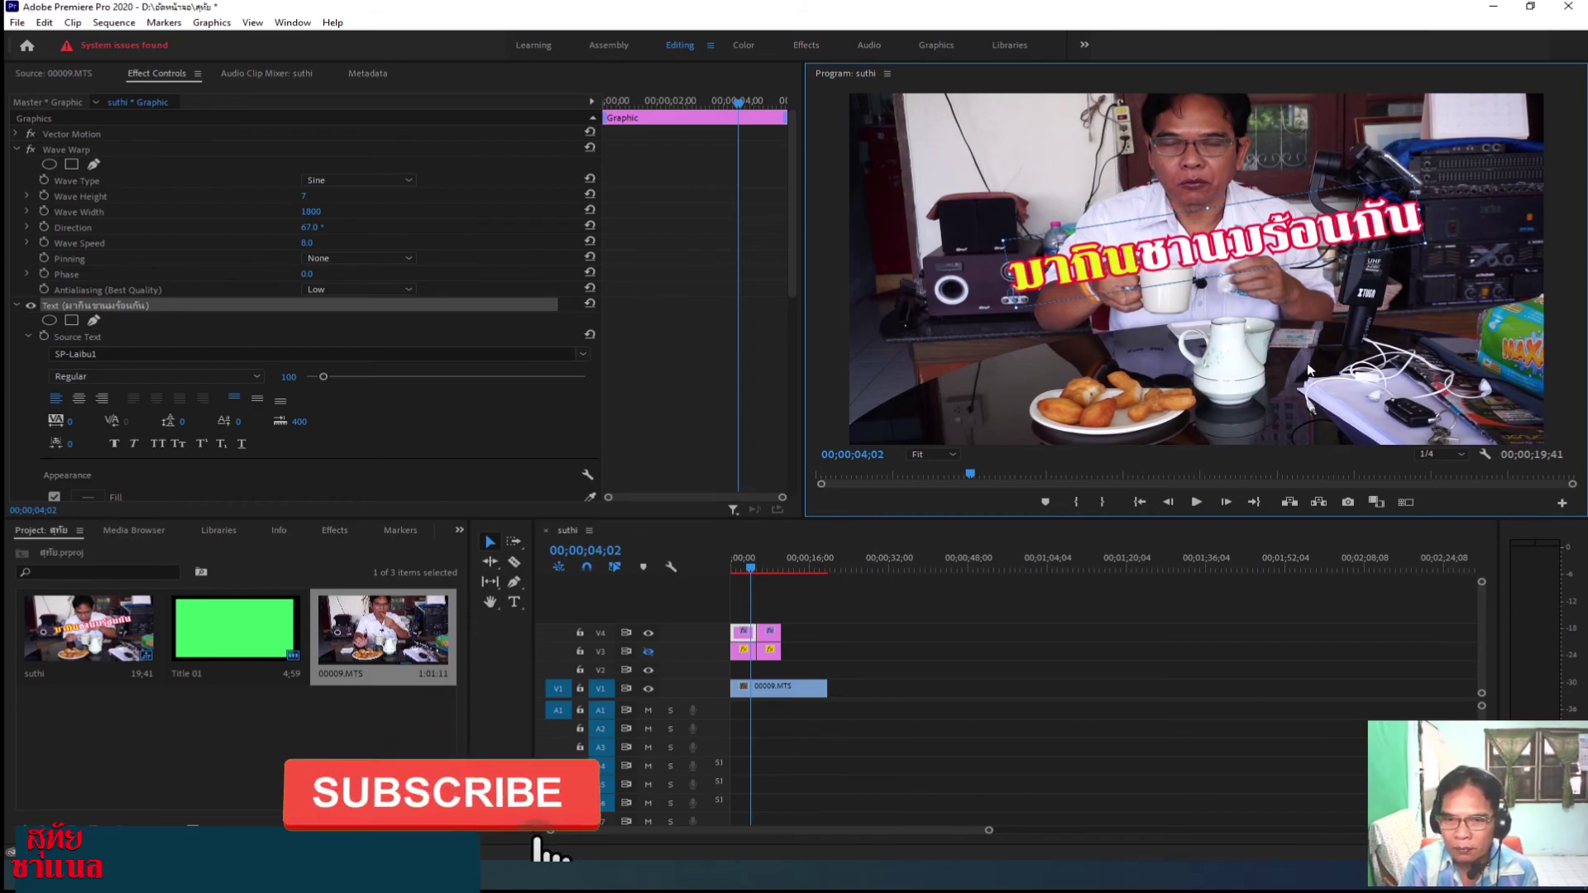
Return to the sequence start and play back the slanted, wave-warped title over the clip.
{"action": "left_click", "coordinate": [1141, 503]}
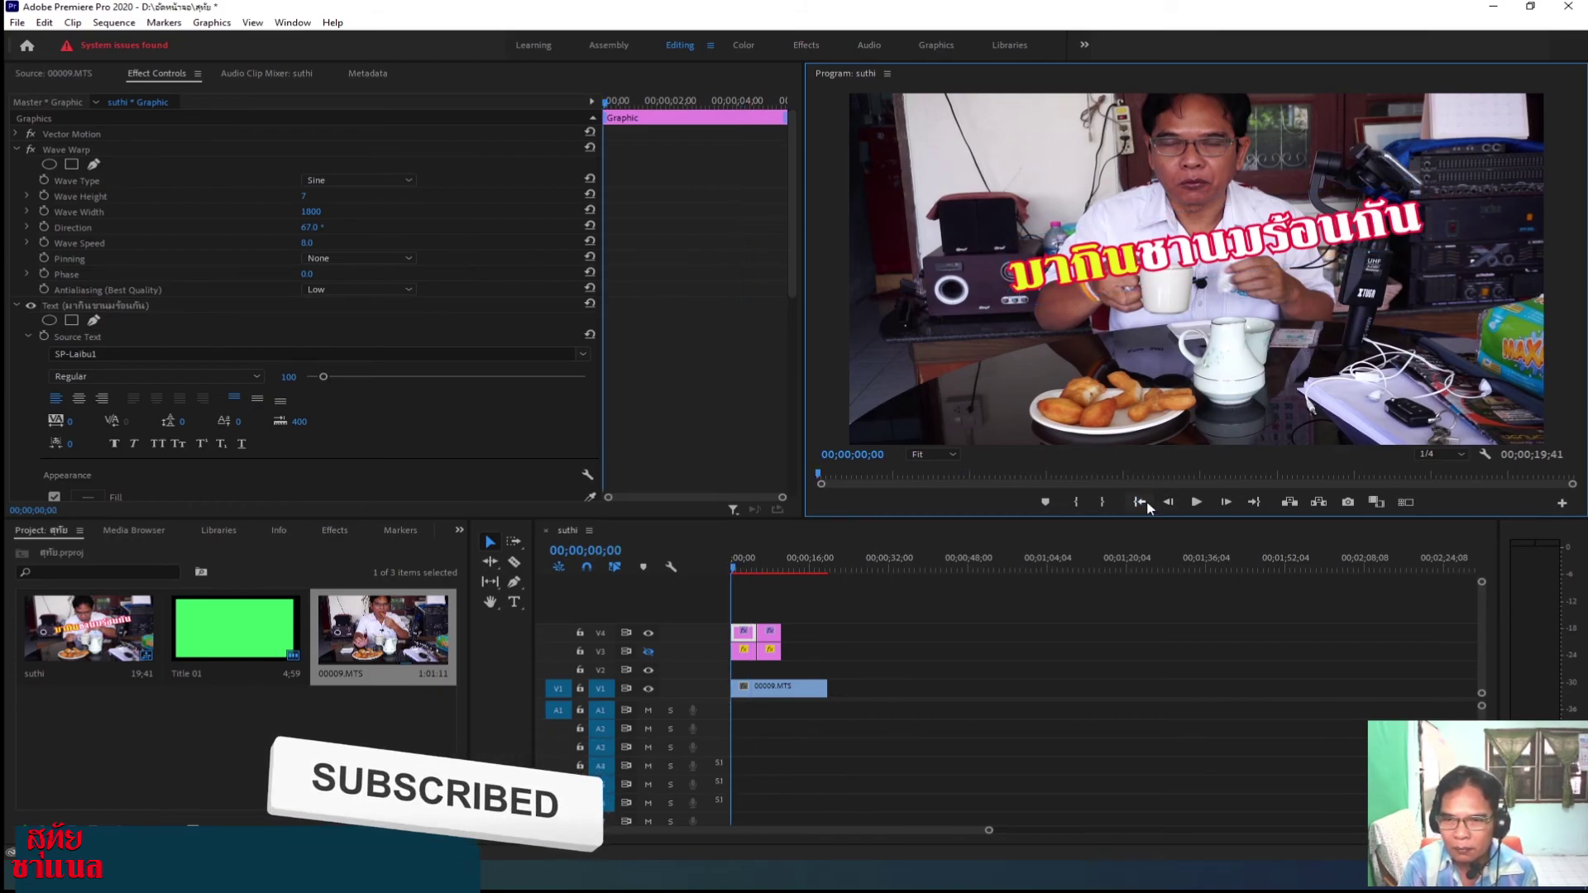
{"action": "left_click", "coordinate": [1196, 502]}
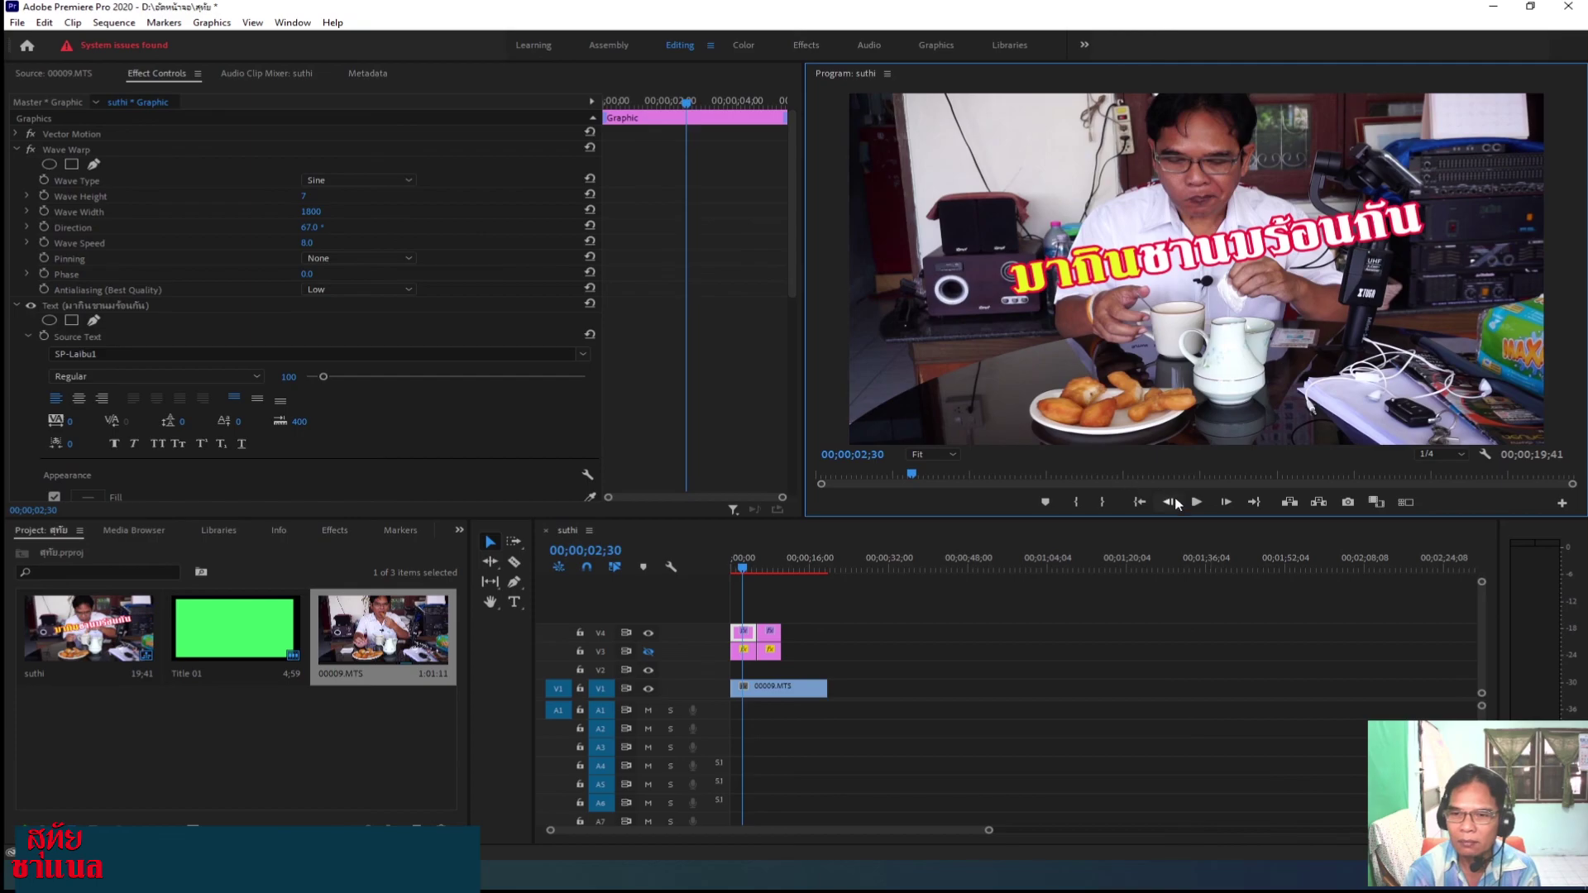
{"action": "left_click", "coordinate": [1196, 502]}
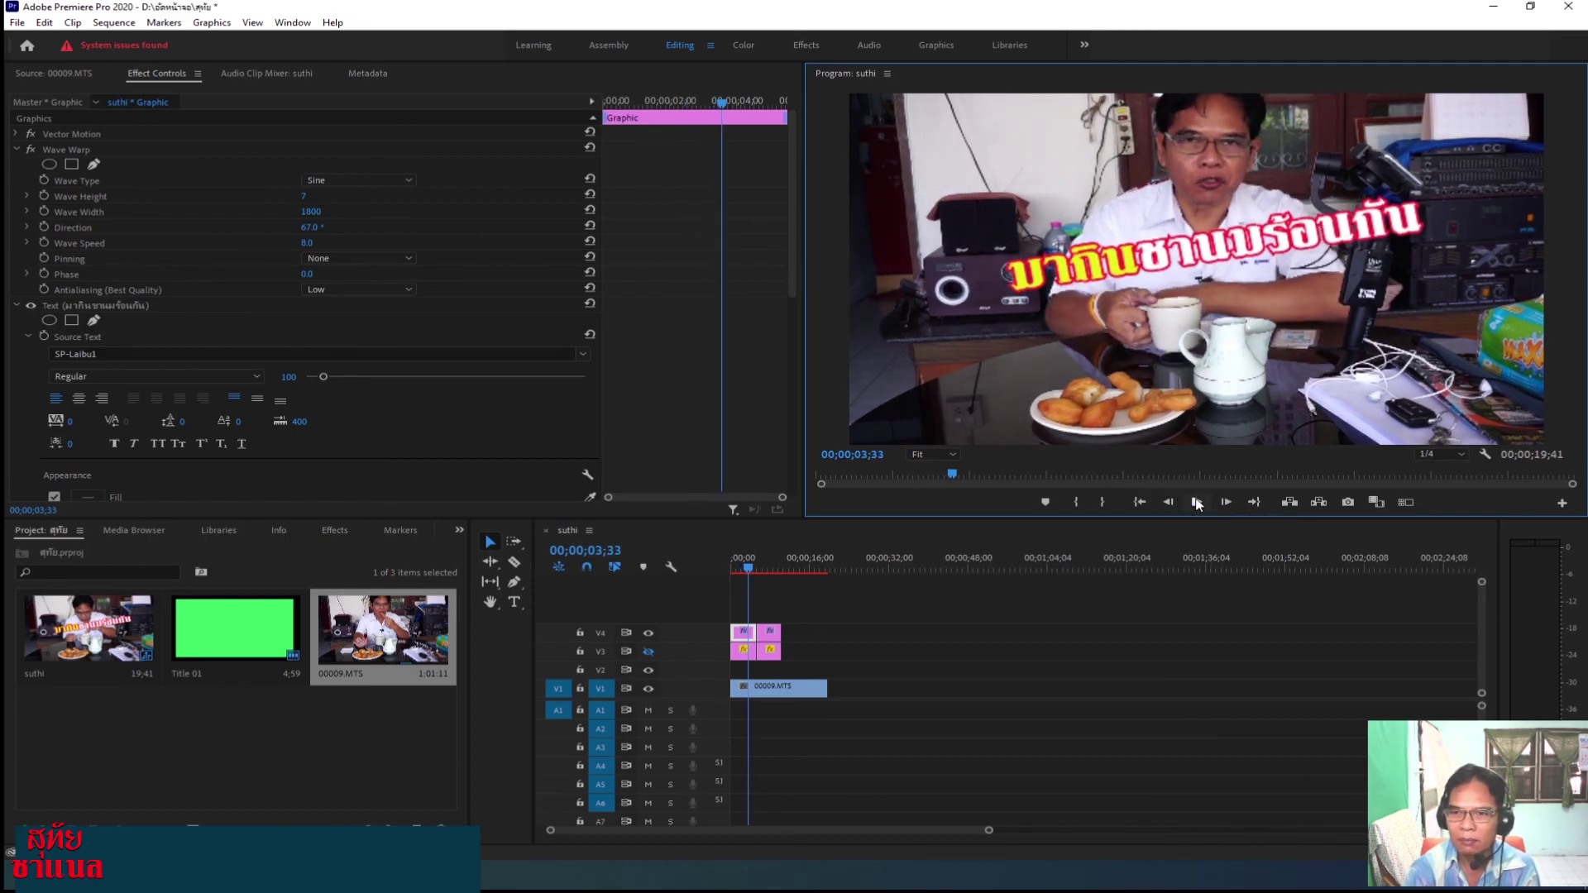
{"action": "left_click", "coordinate": [1196, 503]}
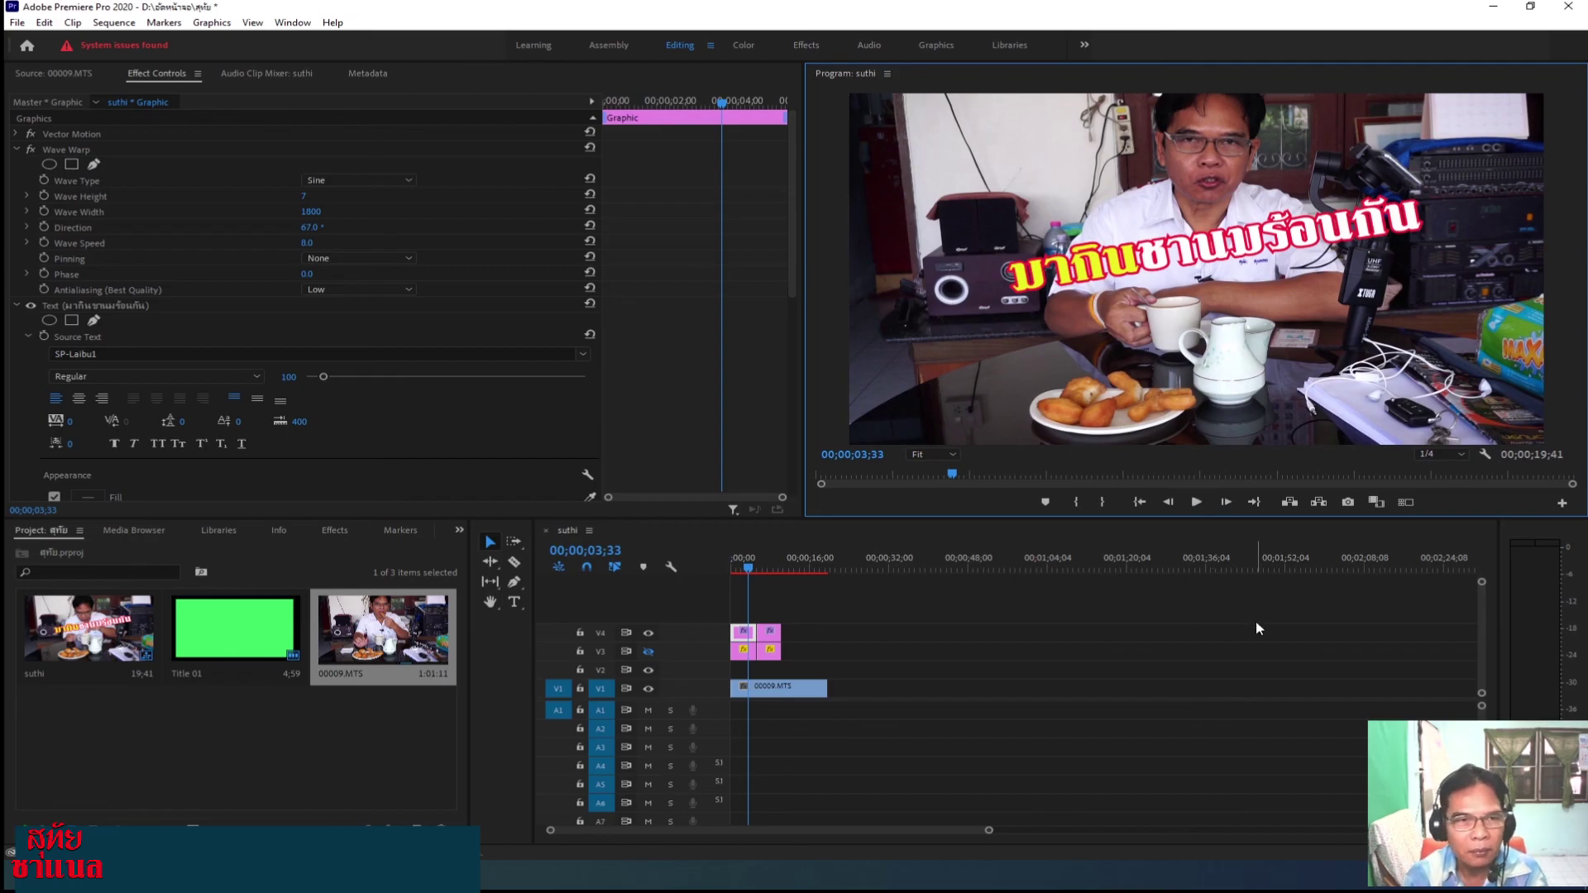